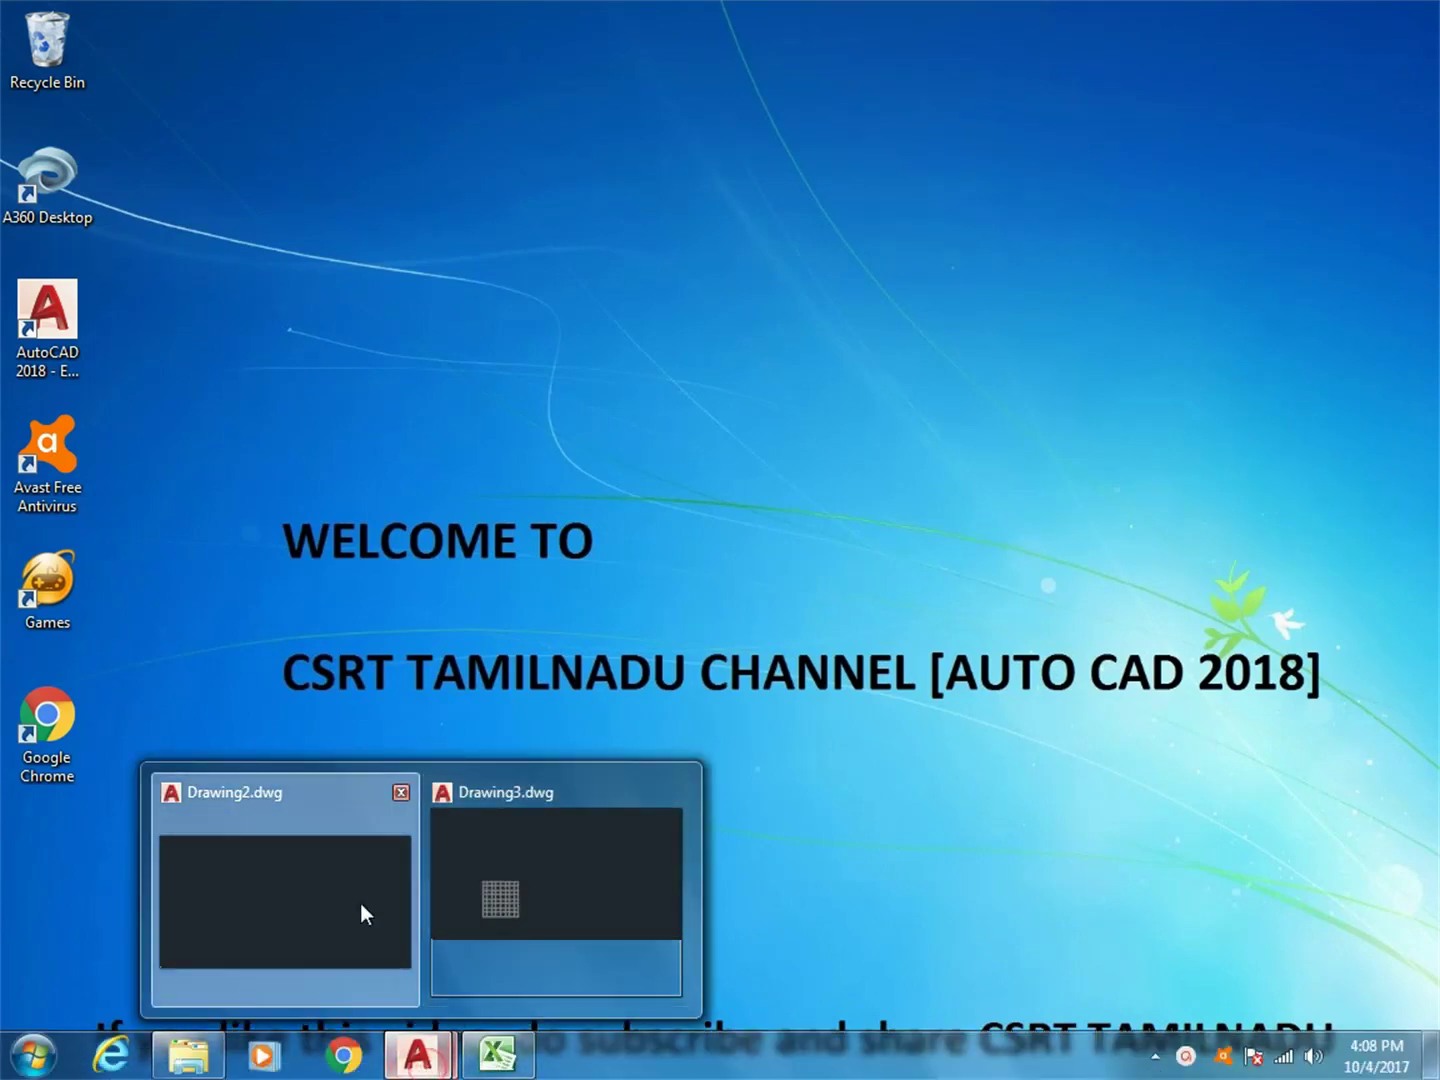
- Bring the empty Drawing2.dwg up full-screen from the AutoCAD taskbar thumbnail
{"action": "left_click", "coordinate": [360, 904]}
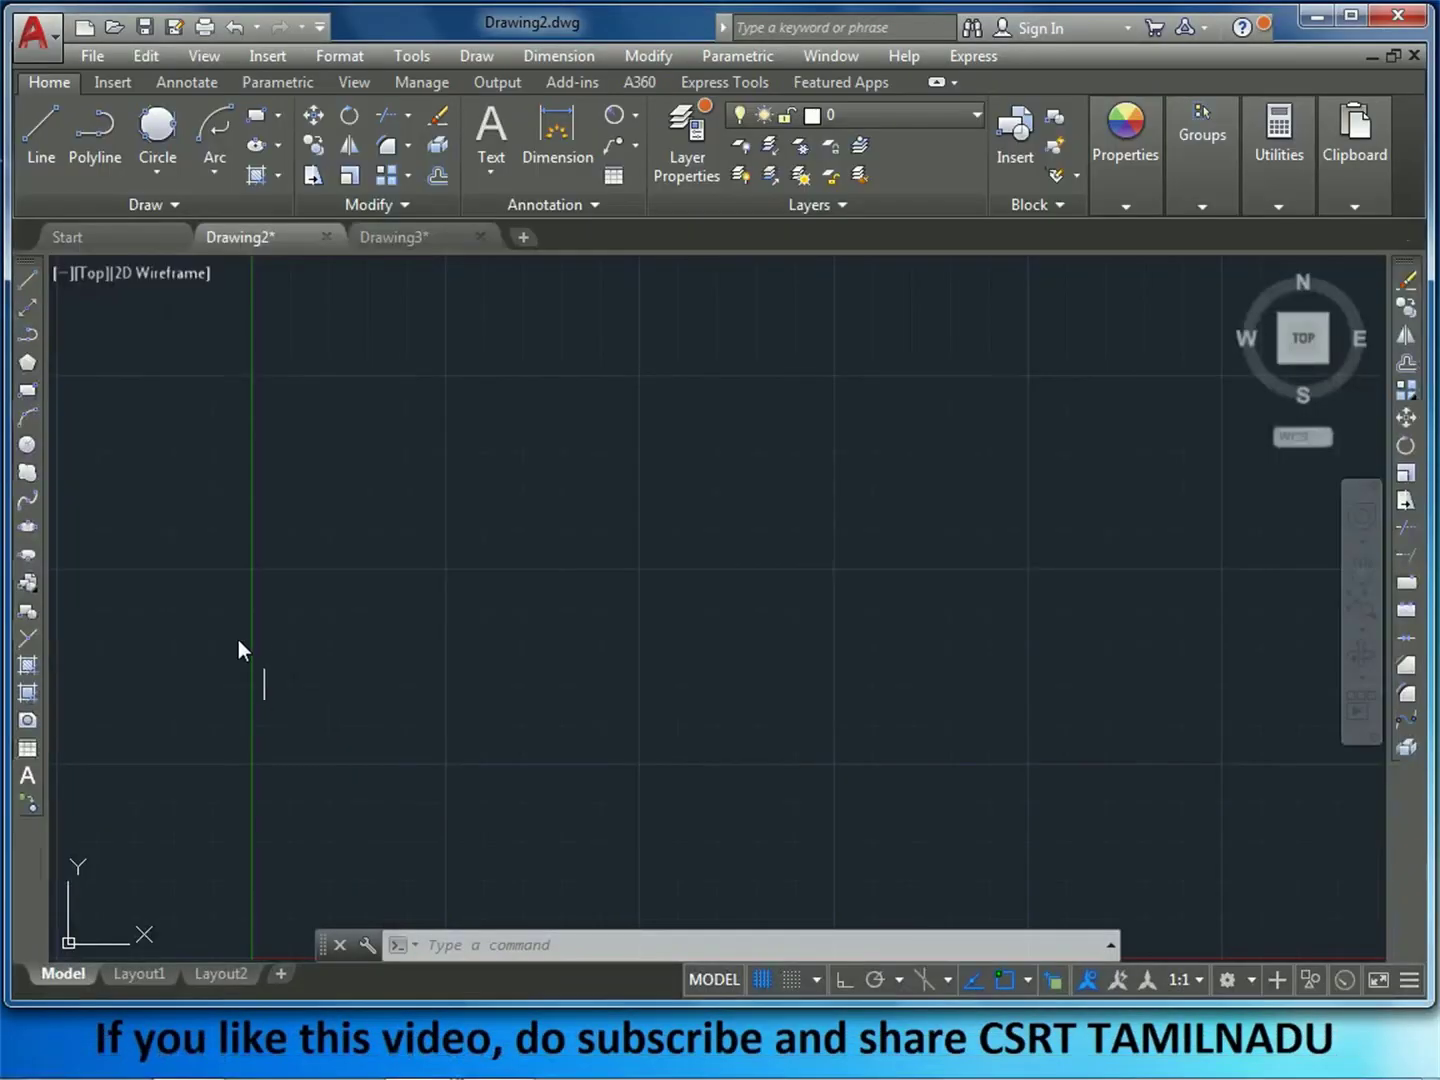
{"action": "type", "text": "c"}
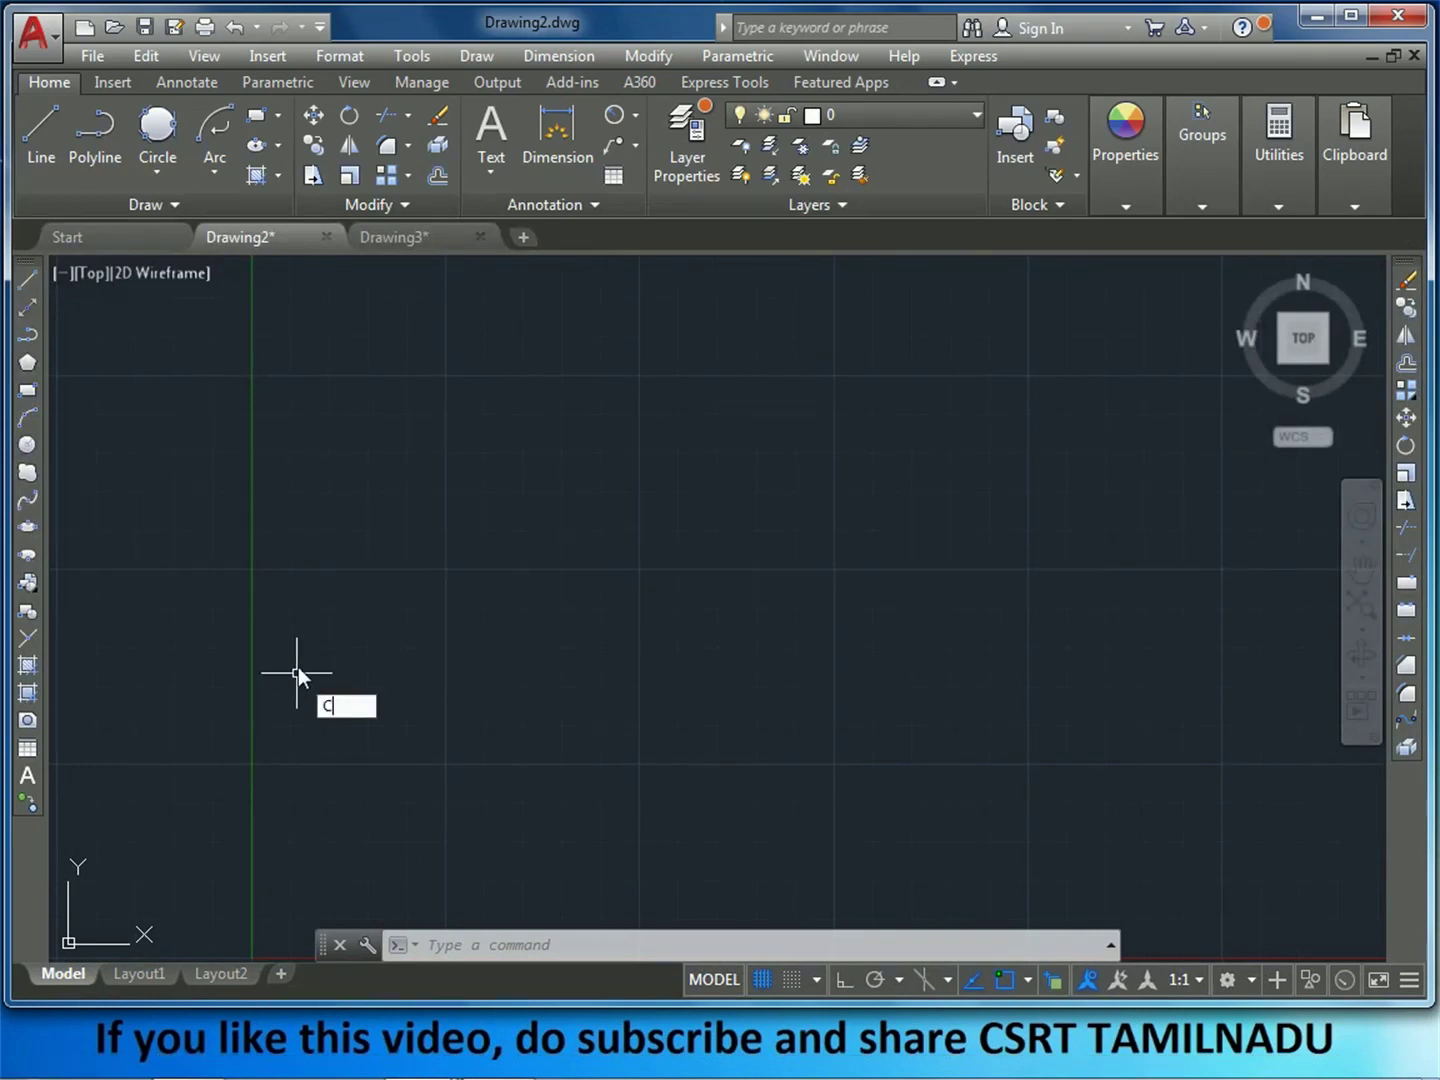
{"action": "key", "text": "Return"}
{"action": "key", "text": "Escape"}
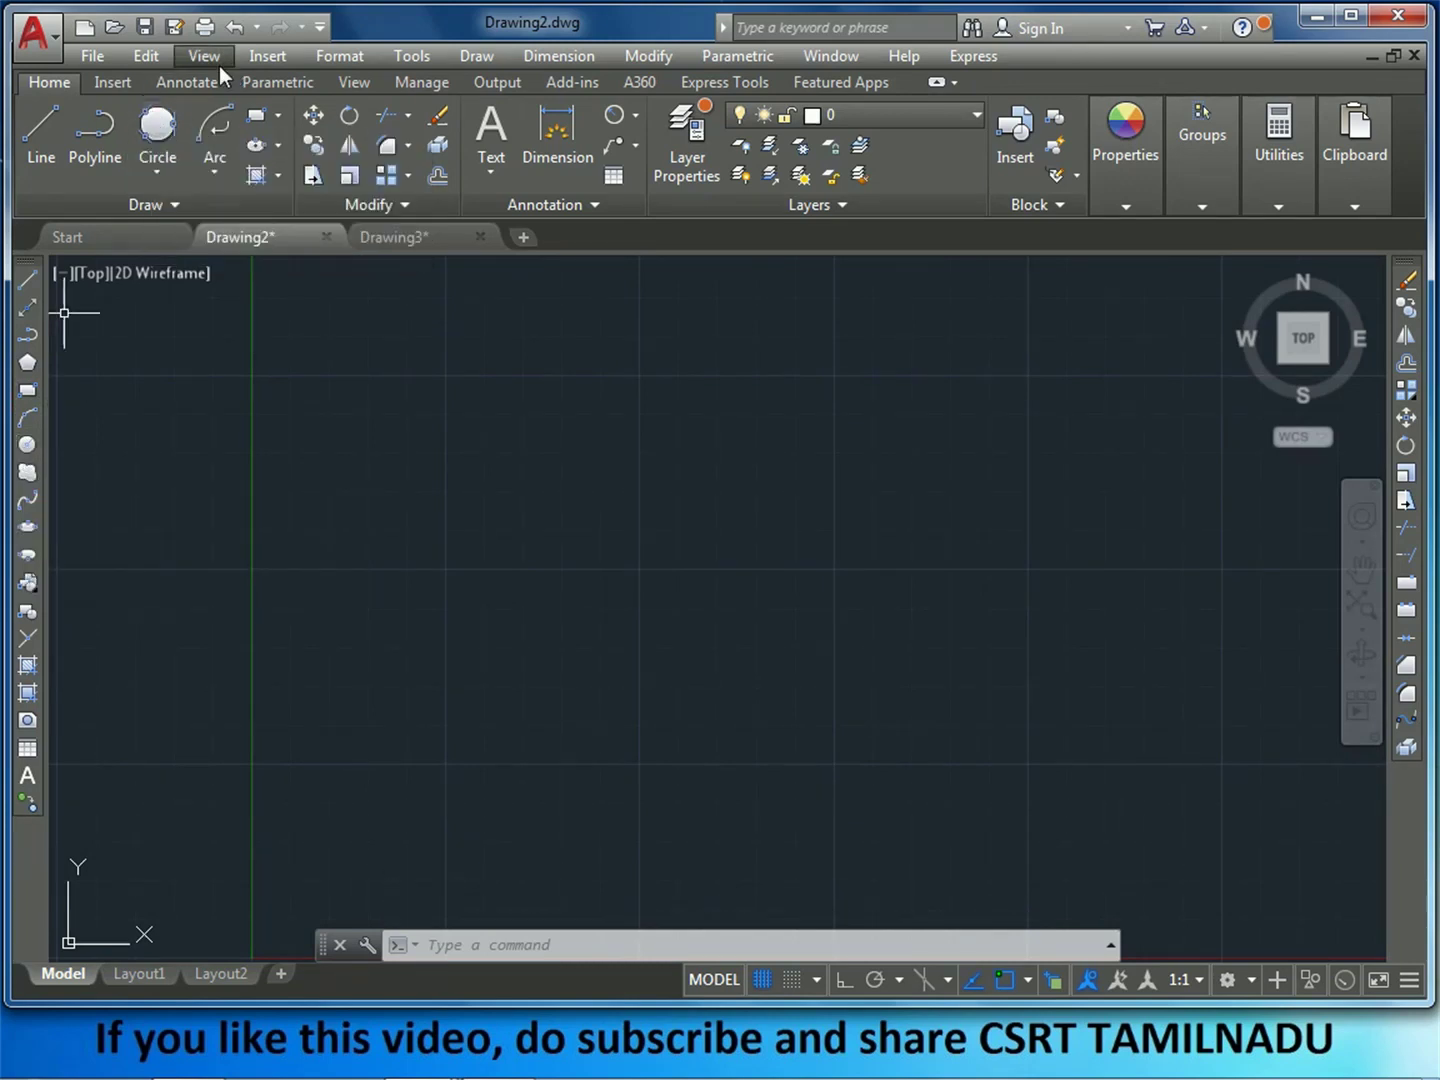
{"action": "left_click", "coordinate": [478, 57]}
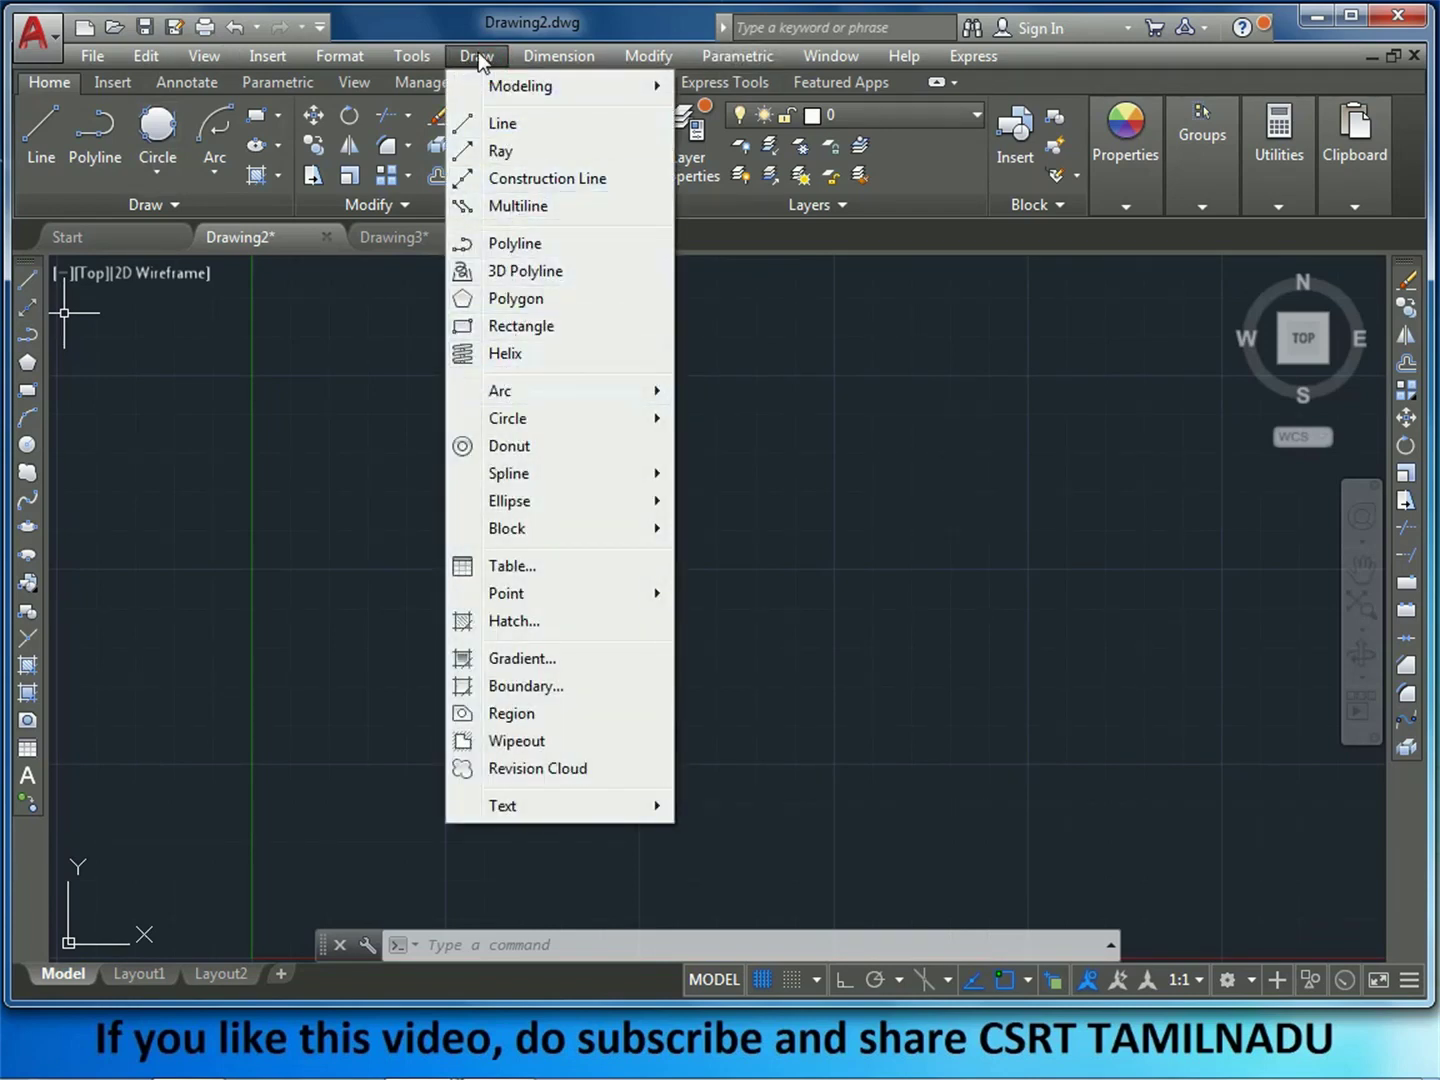
{"action": "mouse_move", "coordinate": [507, 419]}
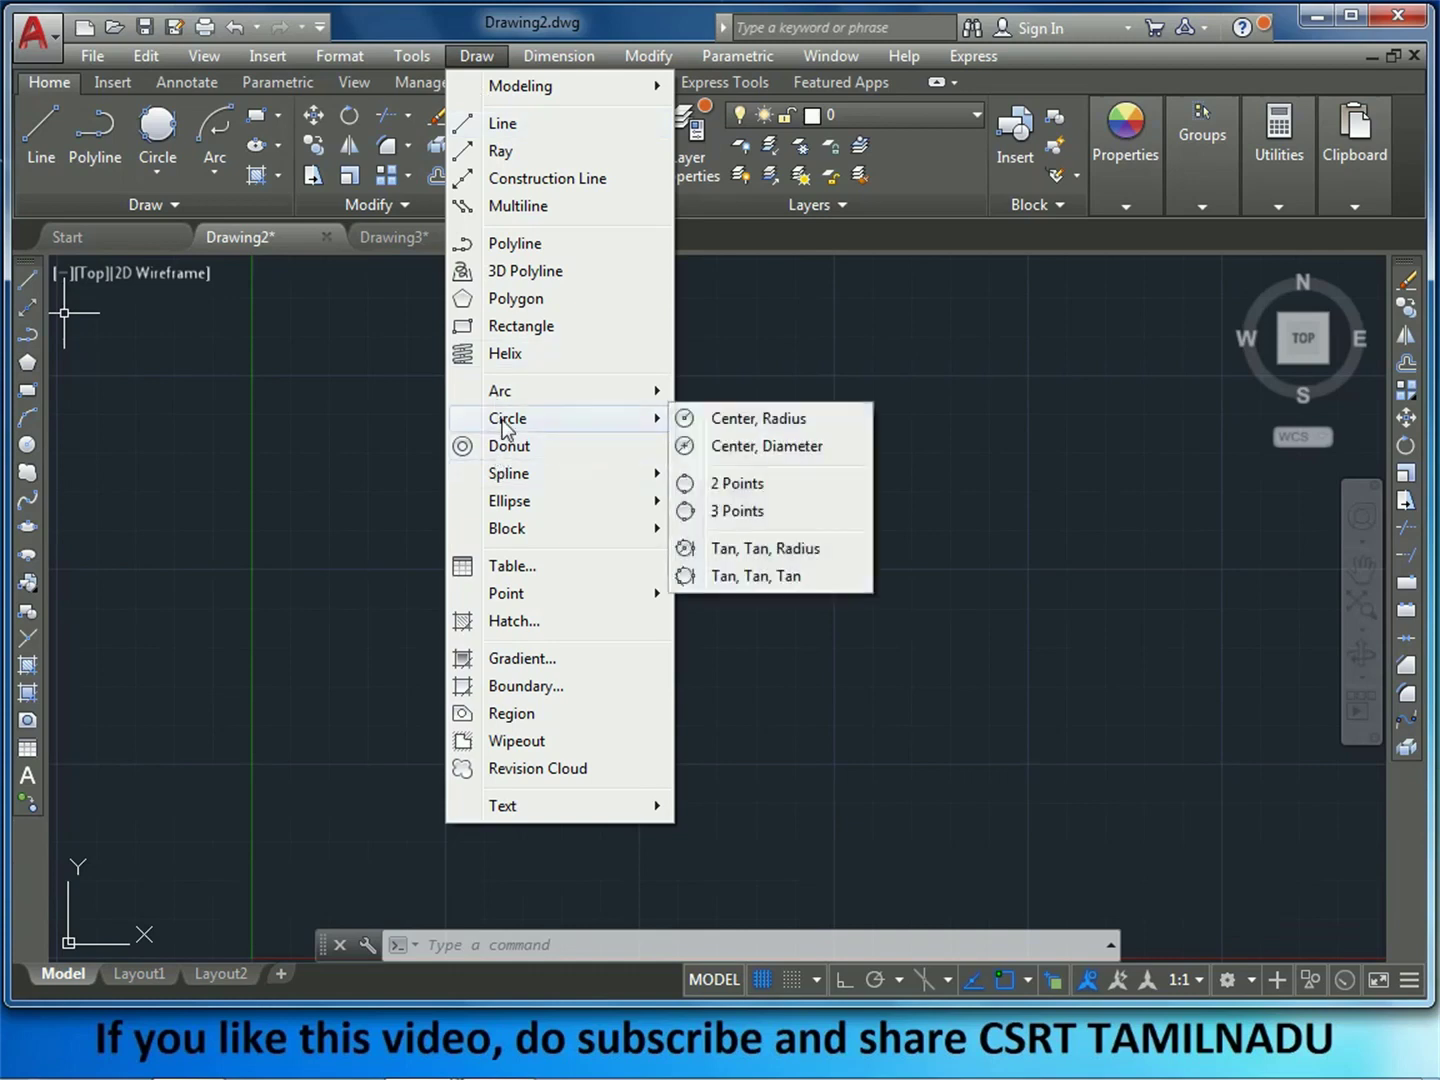
{"action": "left_click", "coordinate": [290, 517]}
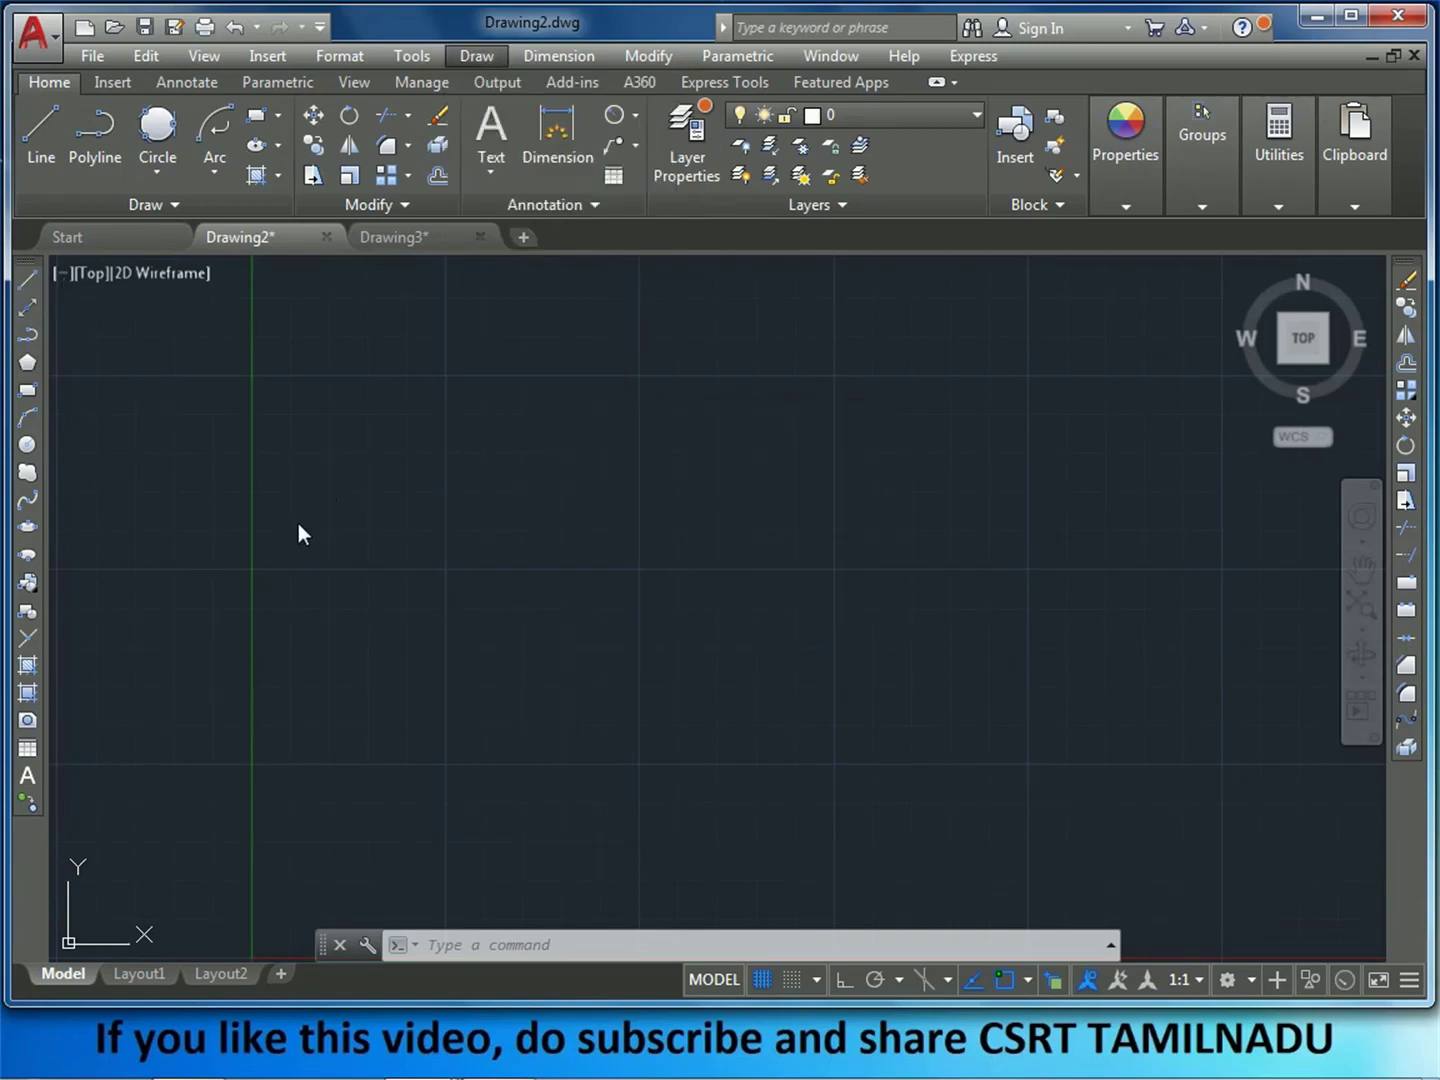
{"action": "left_click", "coordinate": [167, 176]}
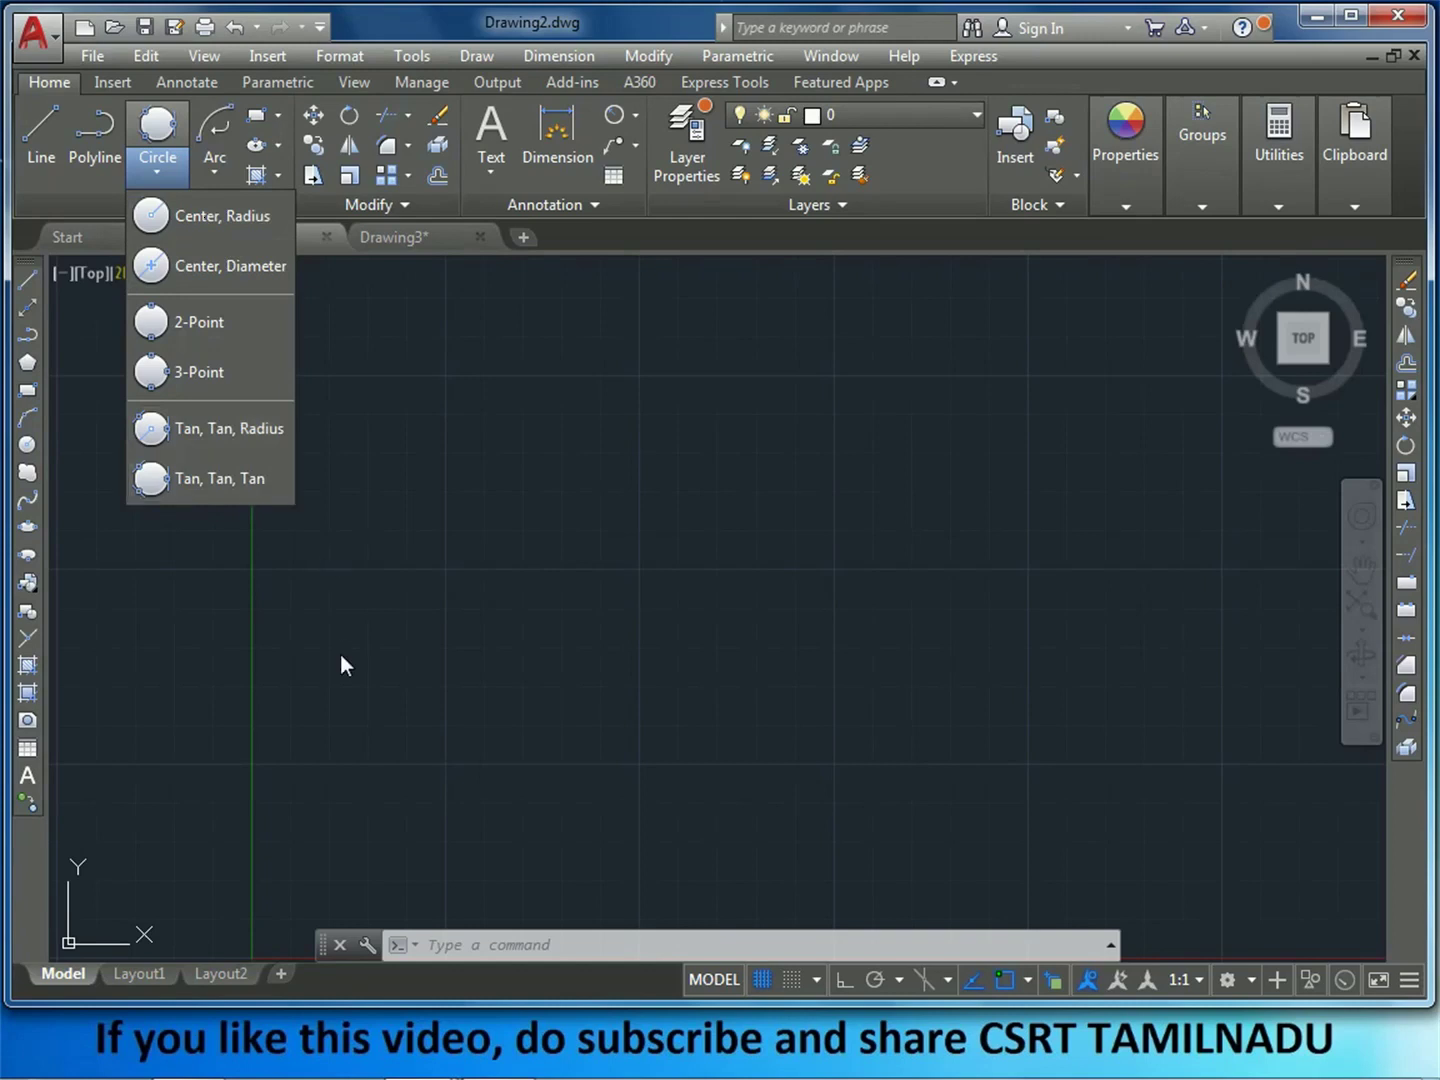
{"action": "left_click", "coordinate": [409, 665]}
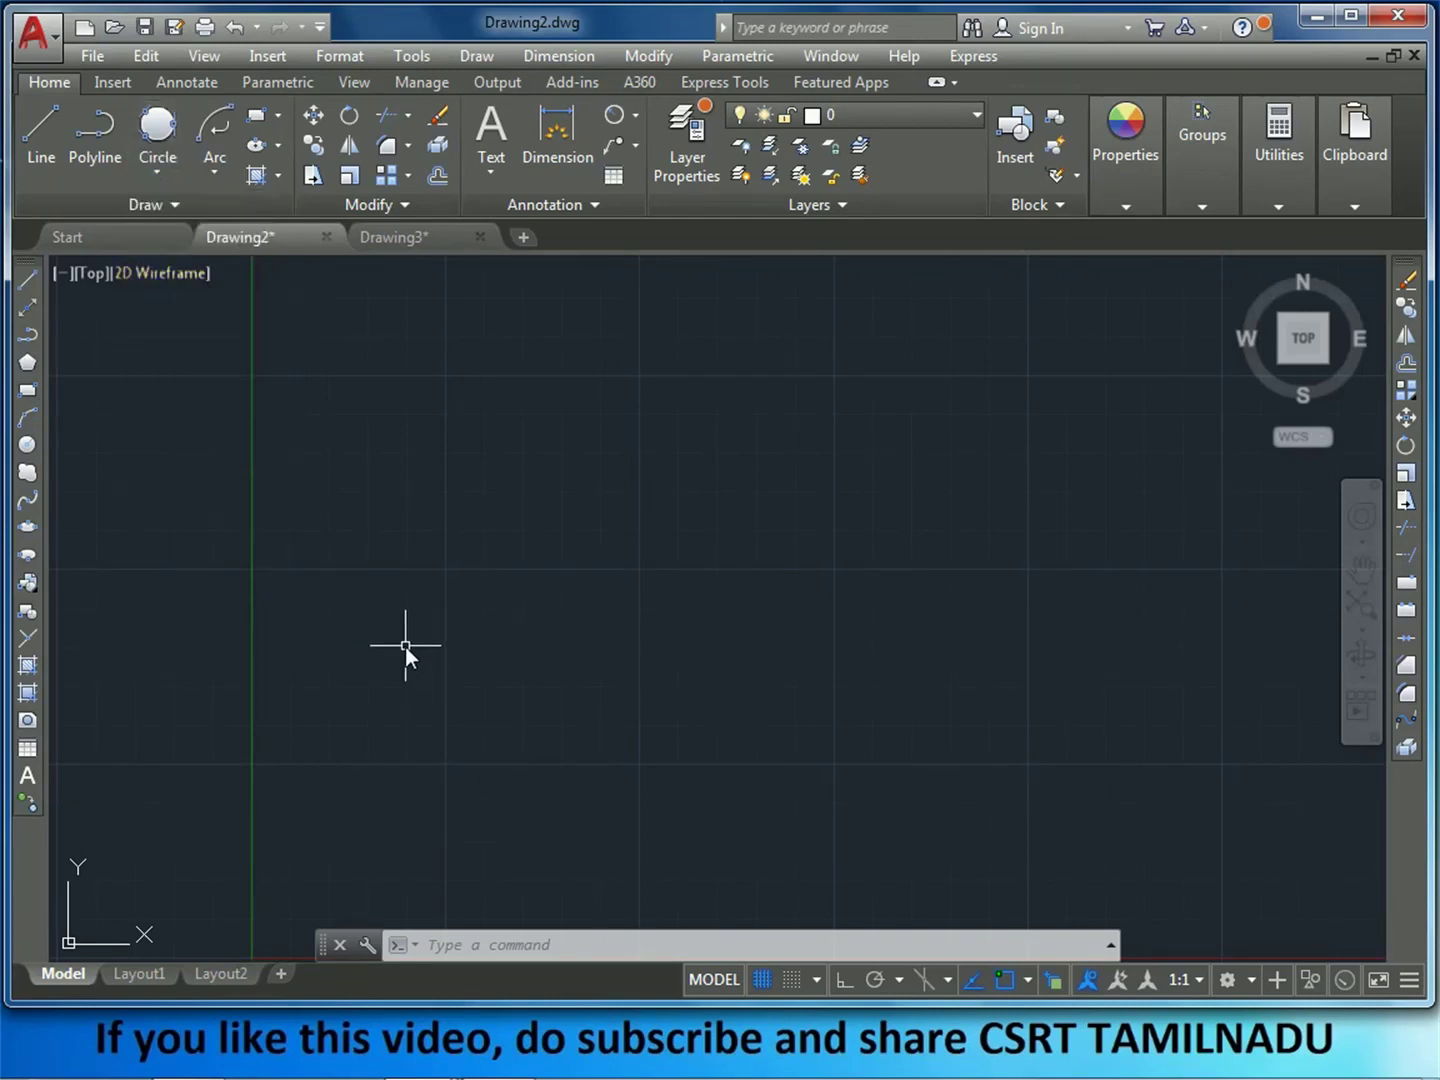
{"action": "type", "text": "C"}
{"action": "key", "text": "Return"}
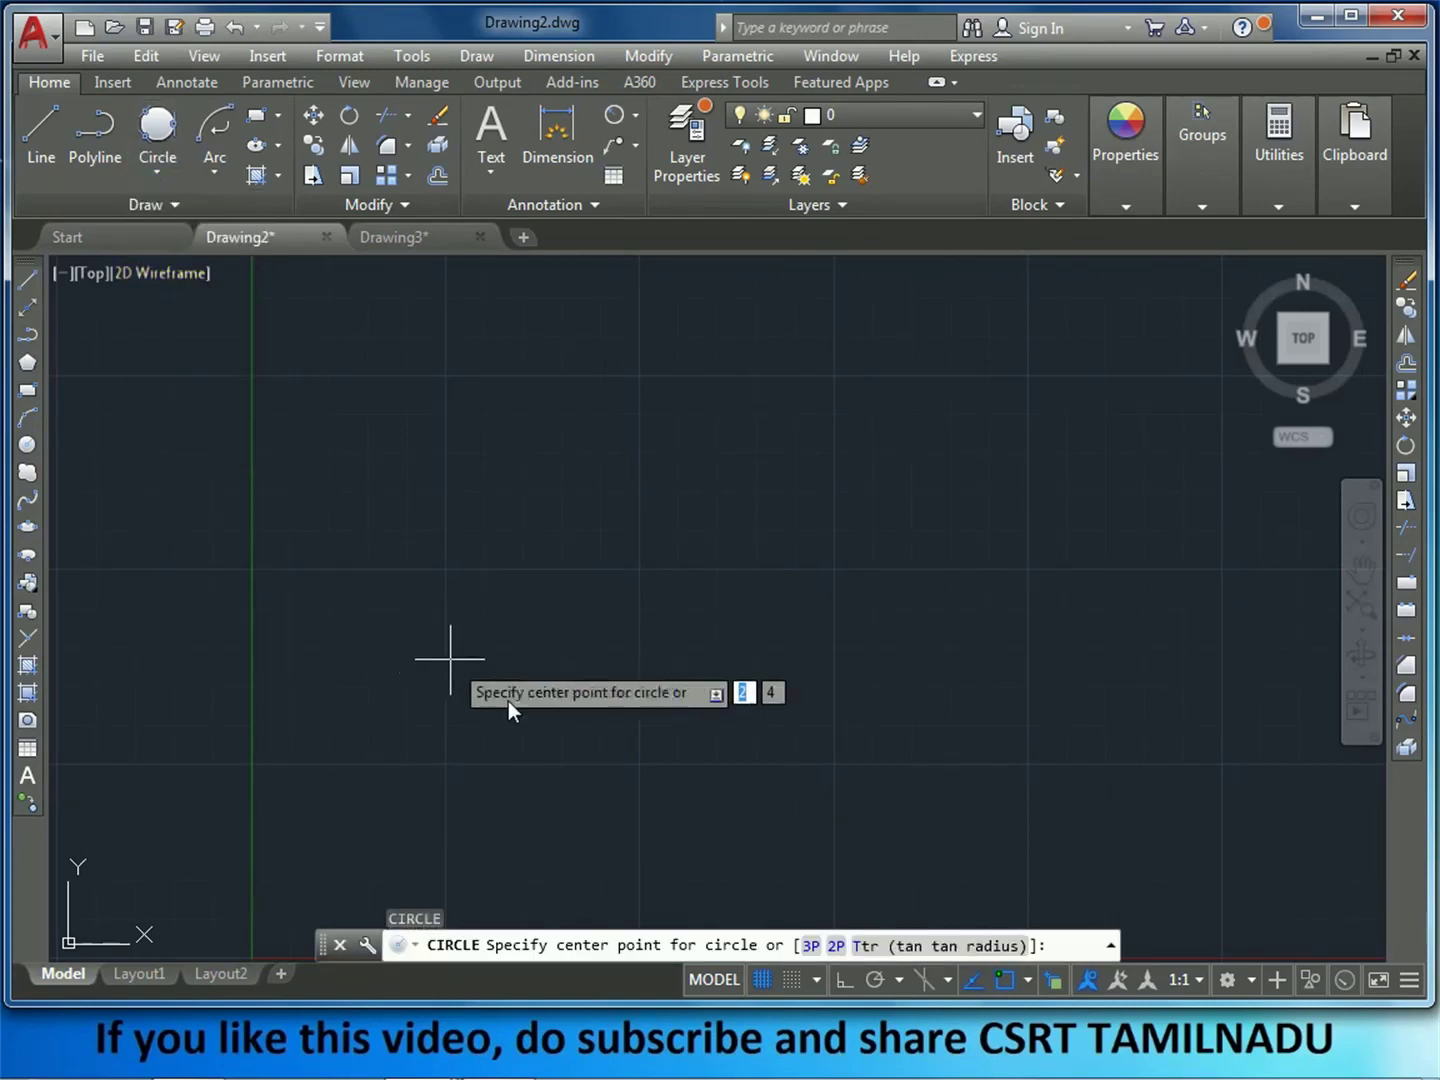
{"action": "key", "text": "Escape"}
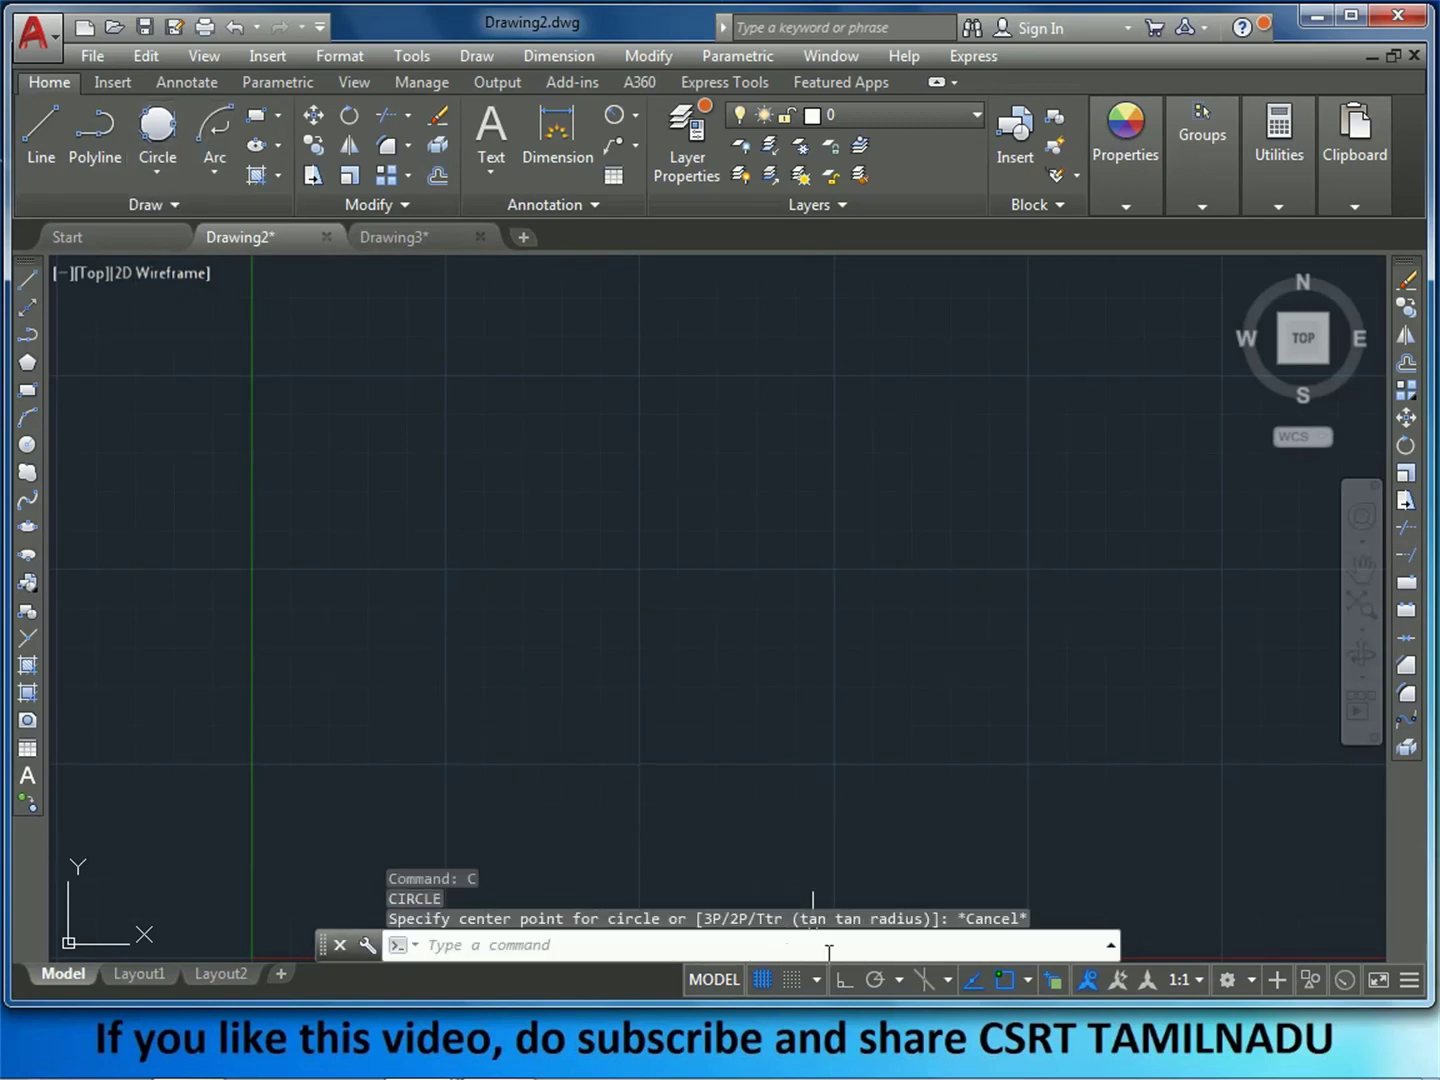
- Draw a Center, Radius circle of radius 5, then pan it to the left
{"action": "left_click", "coordinate": [156, 175]}
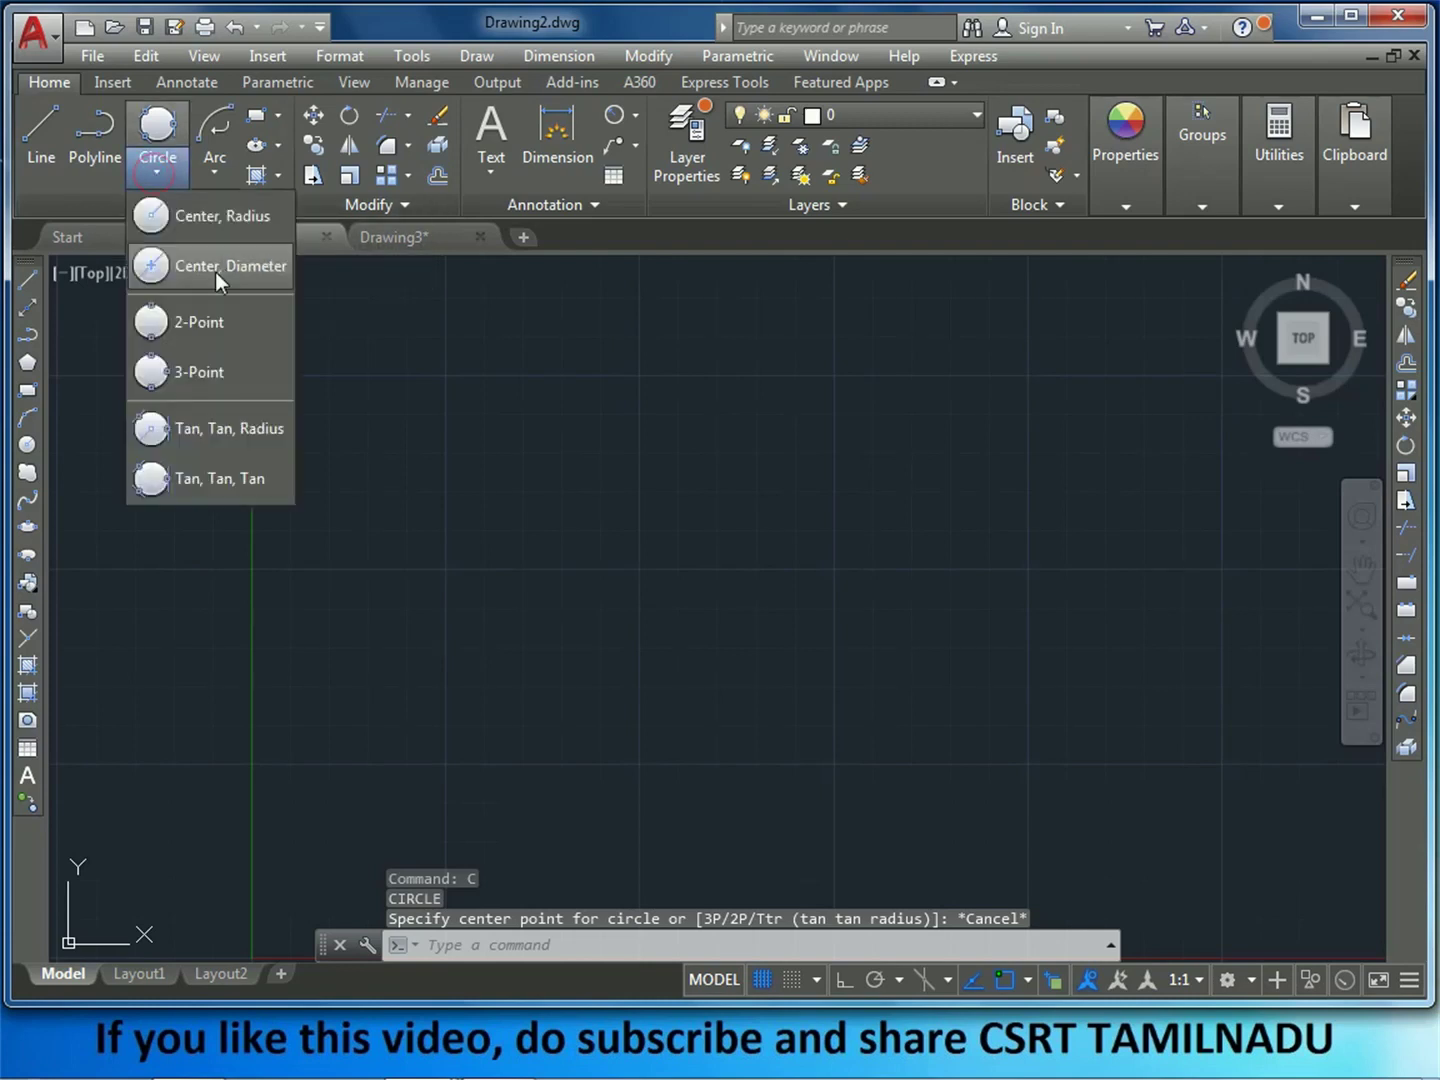
{"action": "left_click", "coordinate": [229, 217]}
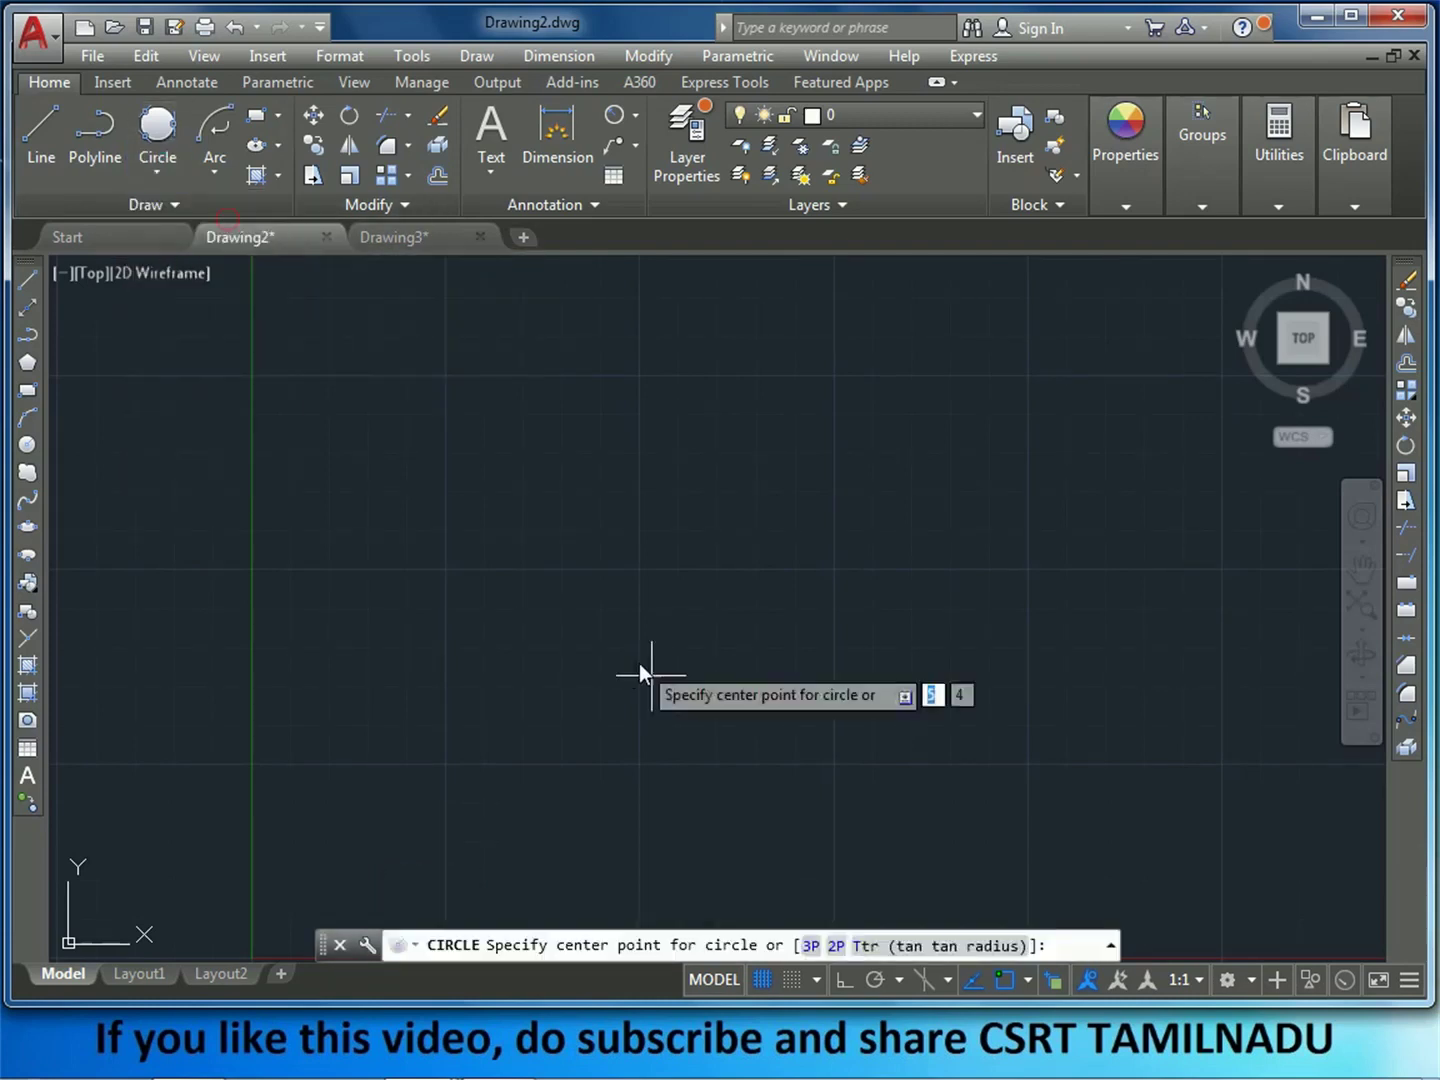
{"action": "left_click", "coordinate": [596, 547]}
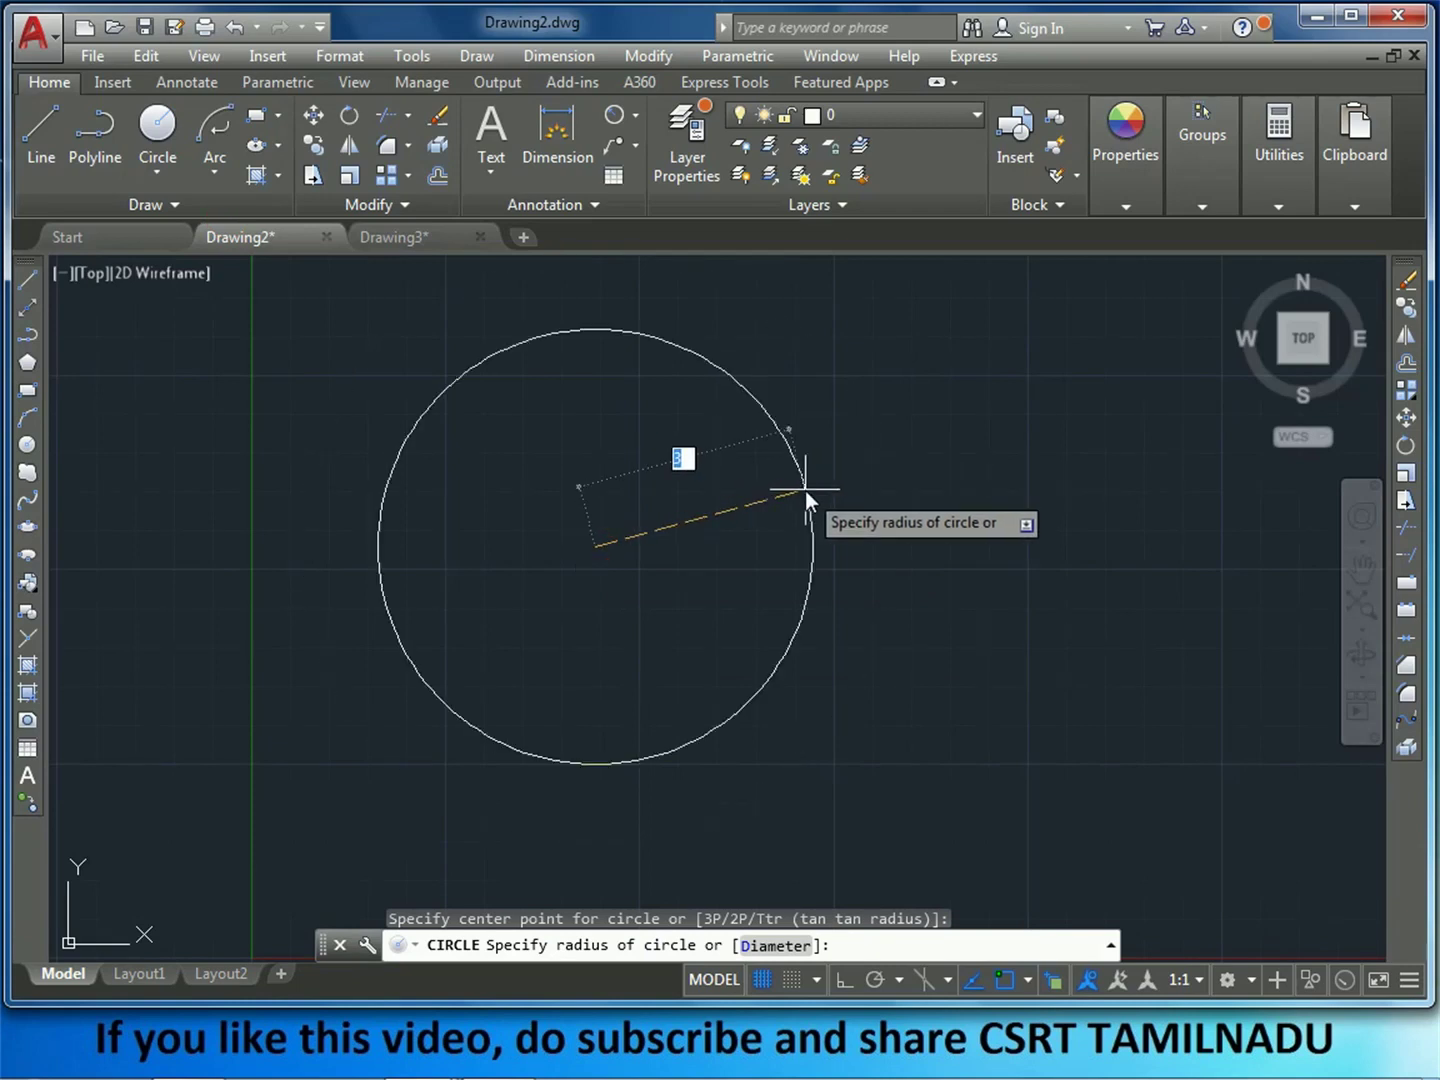
{"action": "type", "text": "5"}
{"action": "key", "text": "Return"}
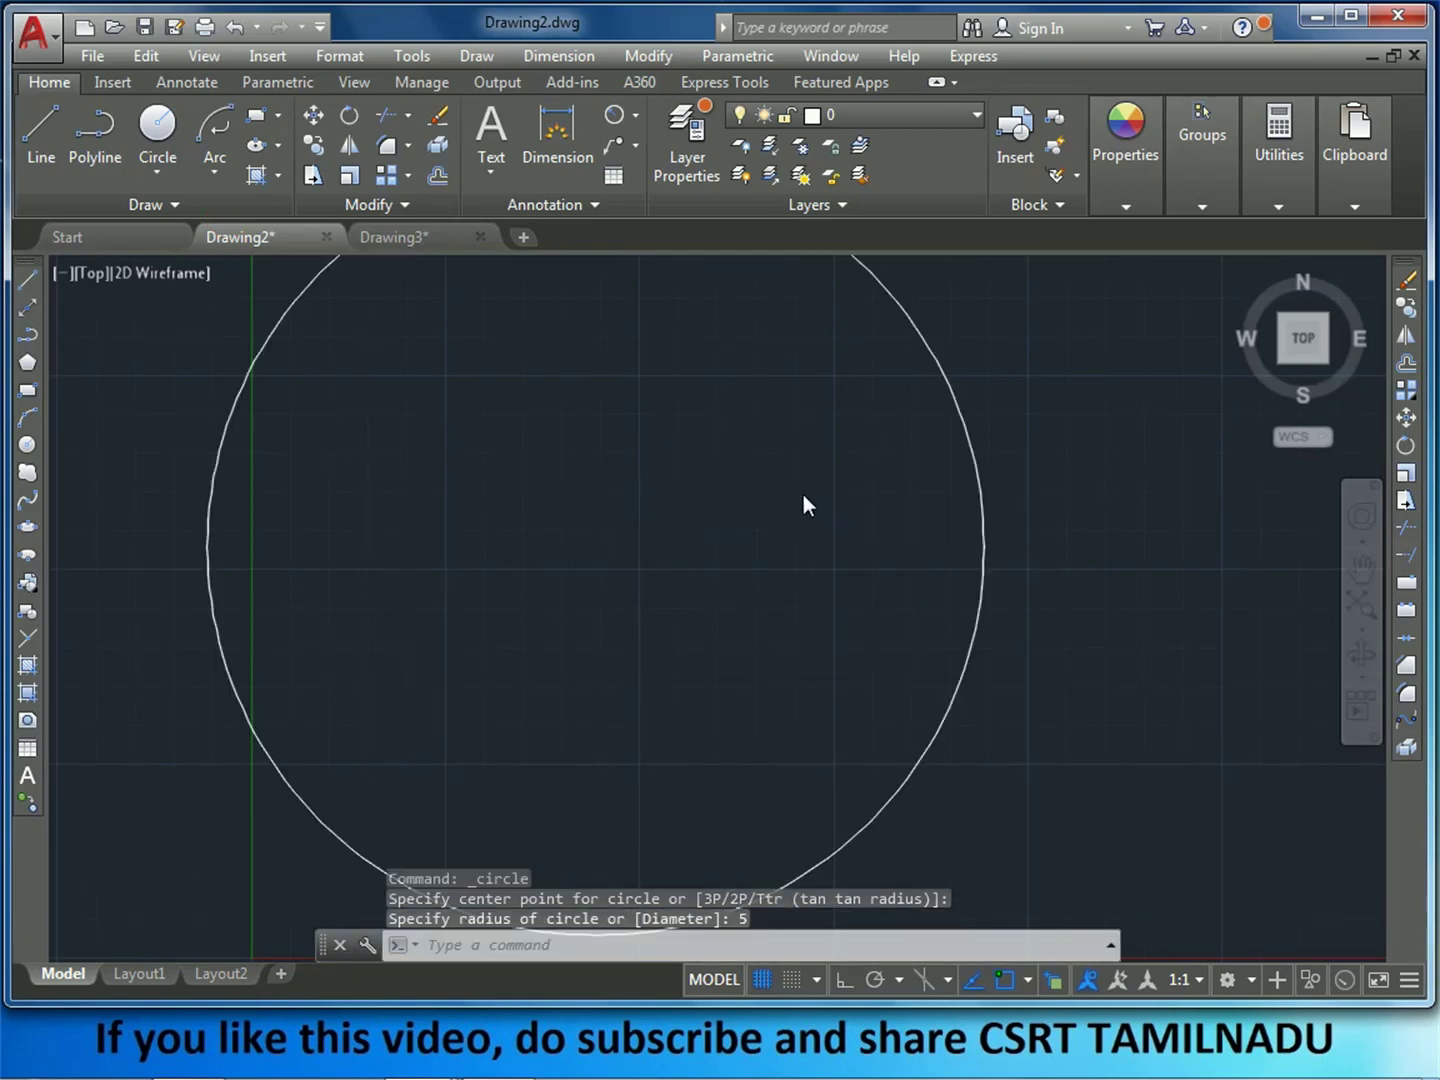
{"action": "scroll", "coordinate": [803, 494], "scroll_direction": "down", "scroll_amount": 3}
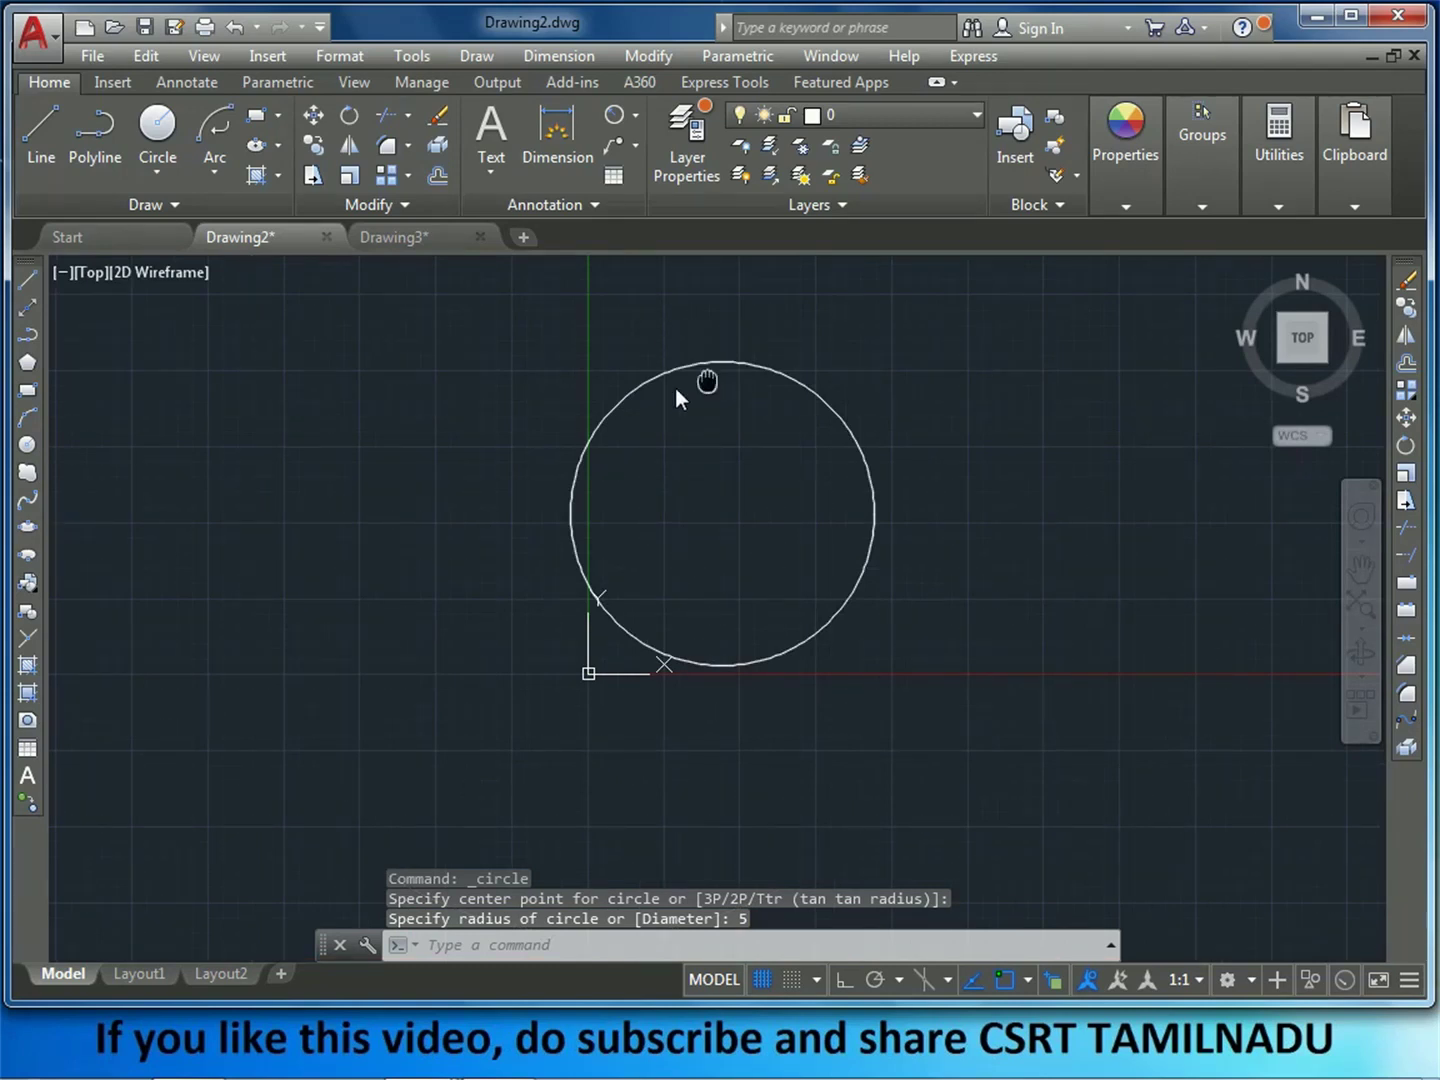
{"action": "middle_click_drag", "start_coordinate": [675, 388], "coordinate": [340, 374]}
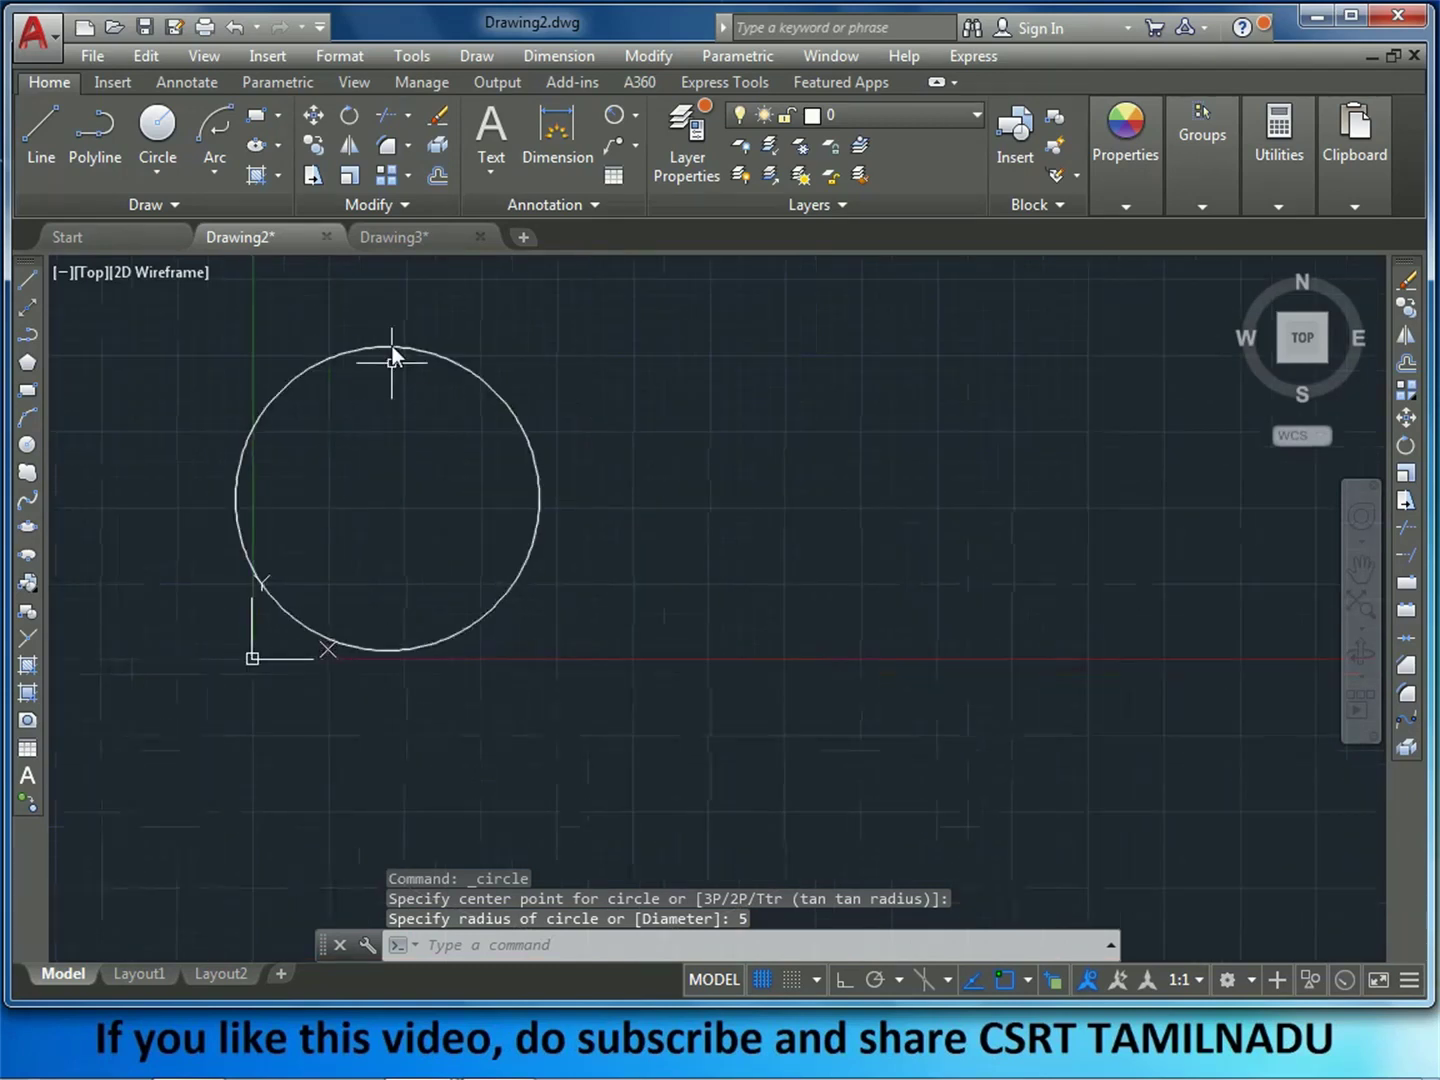
- Draw a Center, Diameter circle of diameter 10 to the right of the first
{"action": "left_click", "coordinate": [158, 172]}
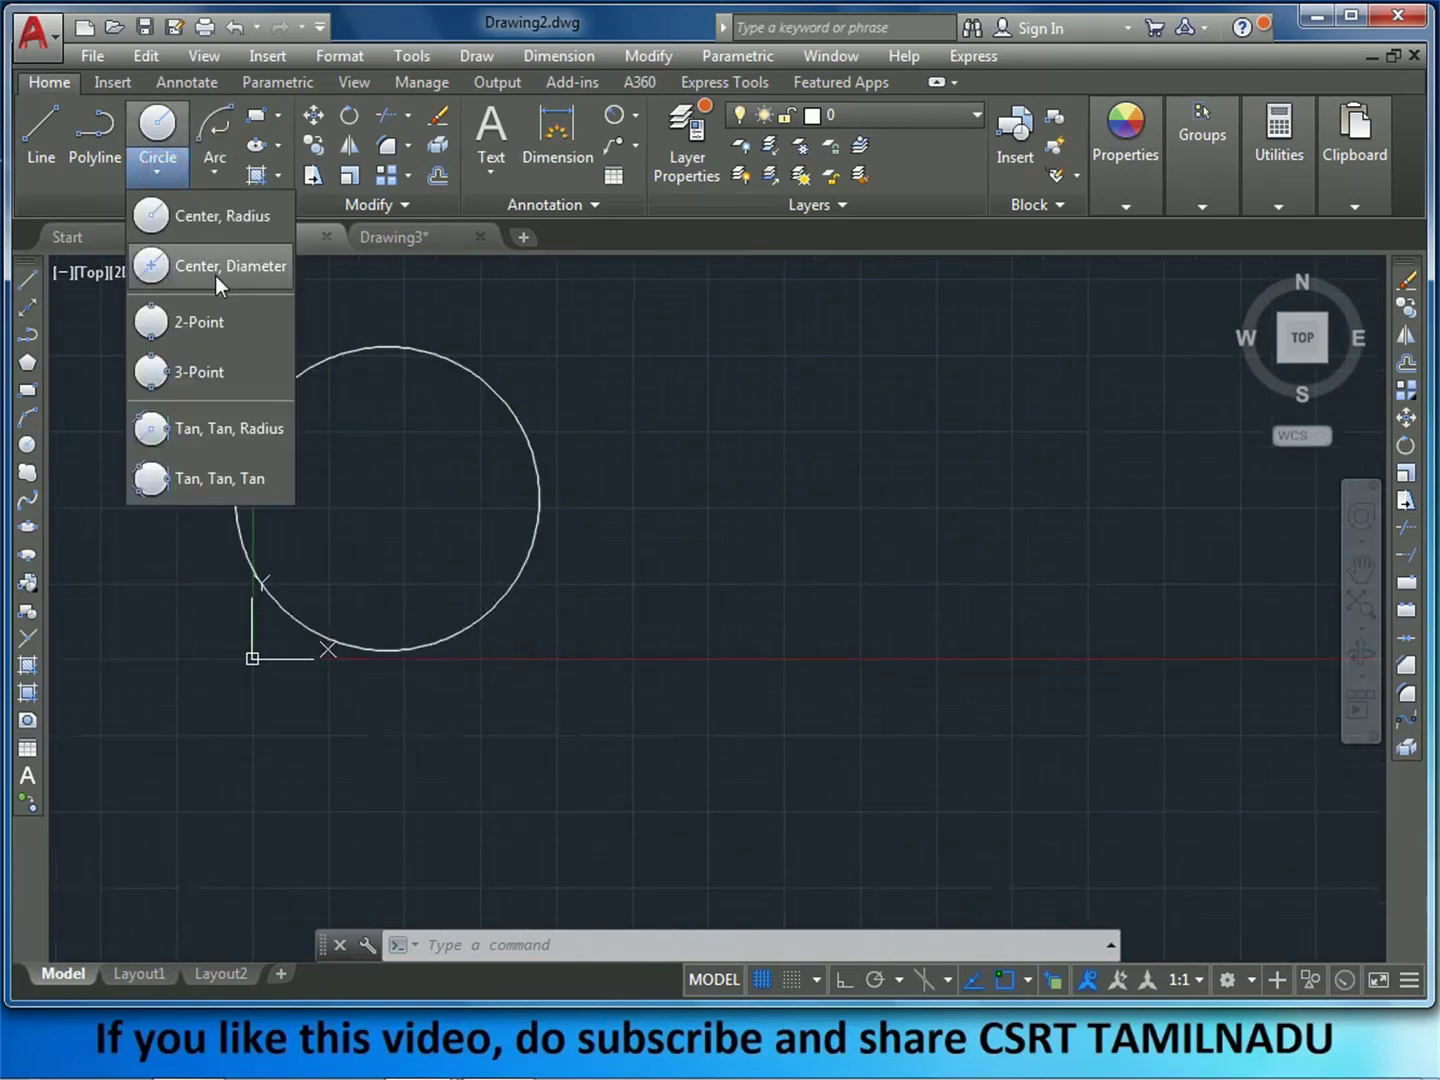
{"action": "left_click", "coordinate": [215, 275]}
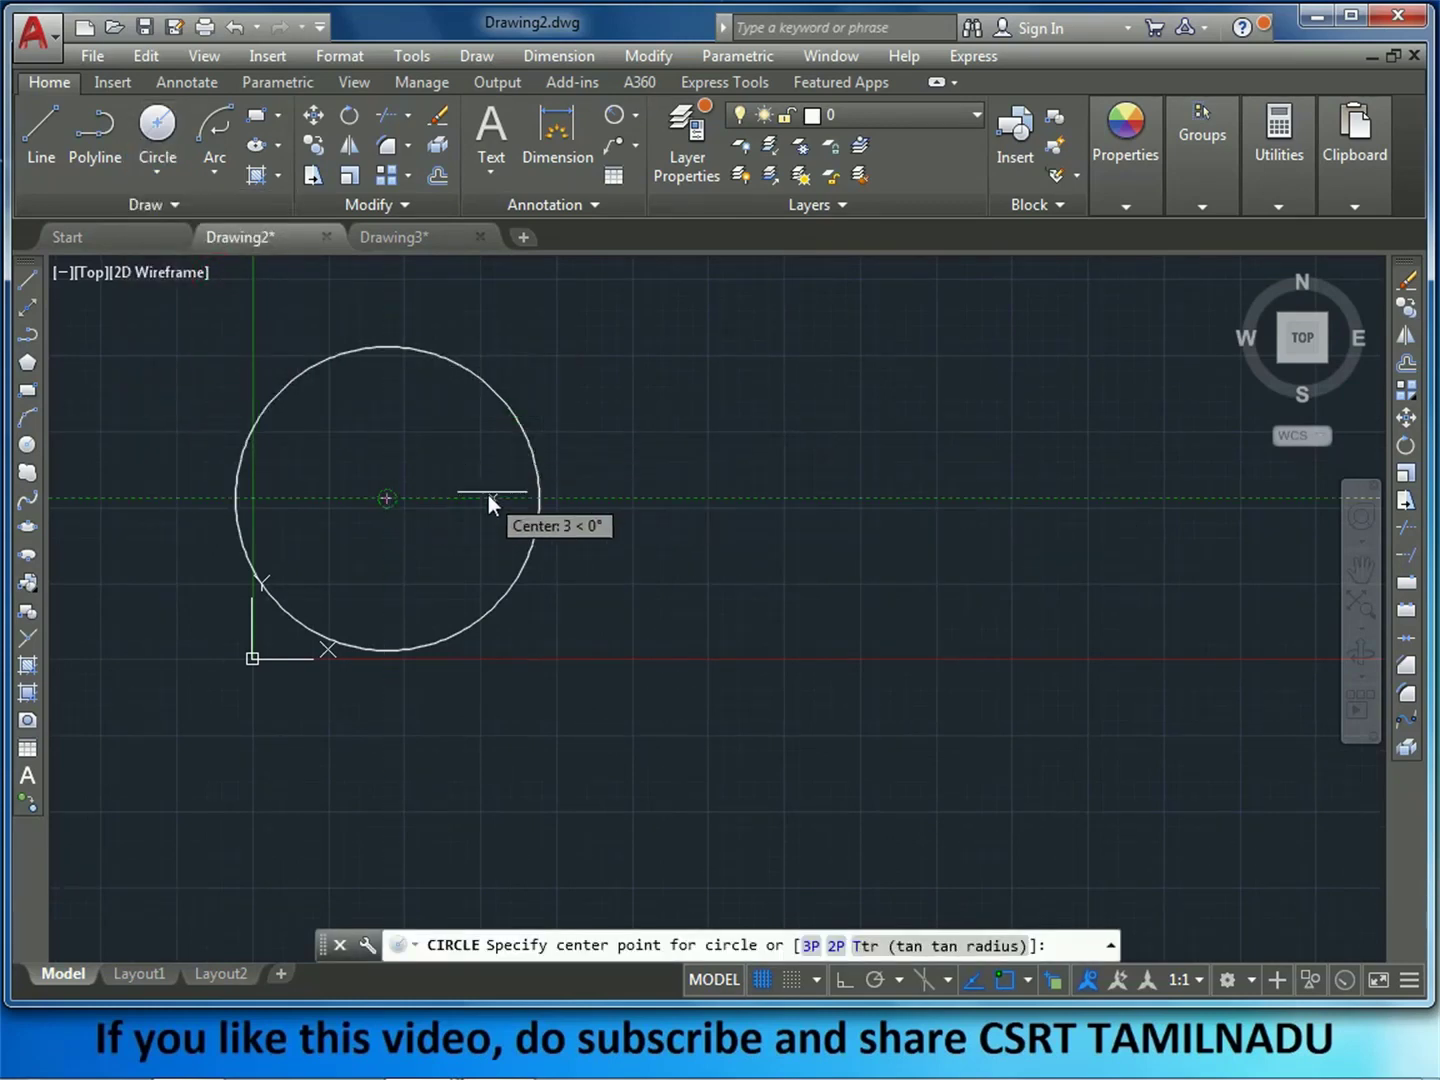
{"action": "left_click", "coordinate": [1008, 497]}
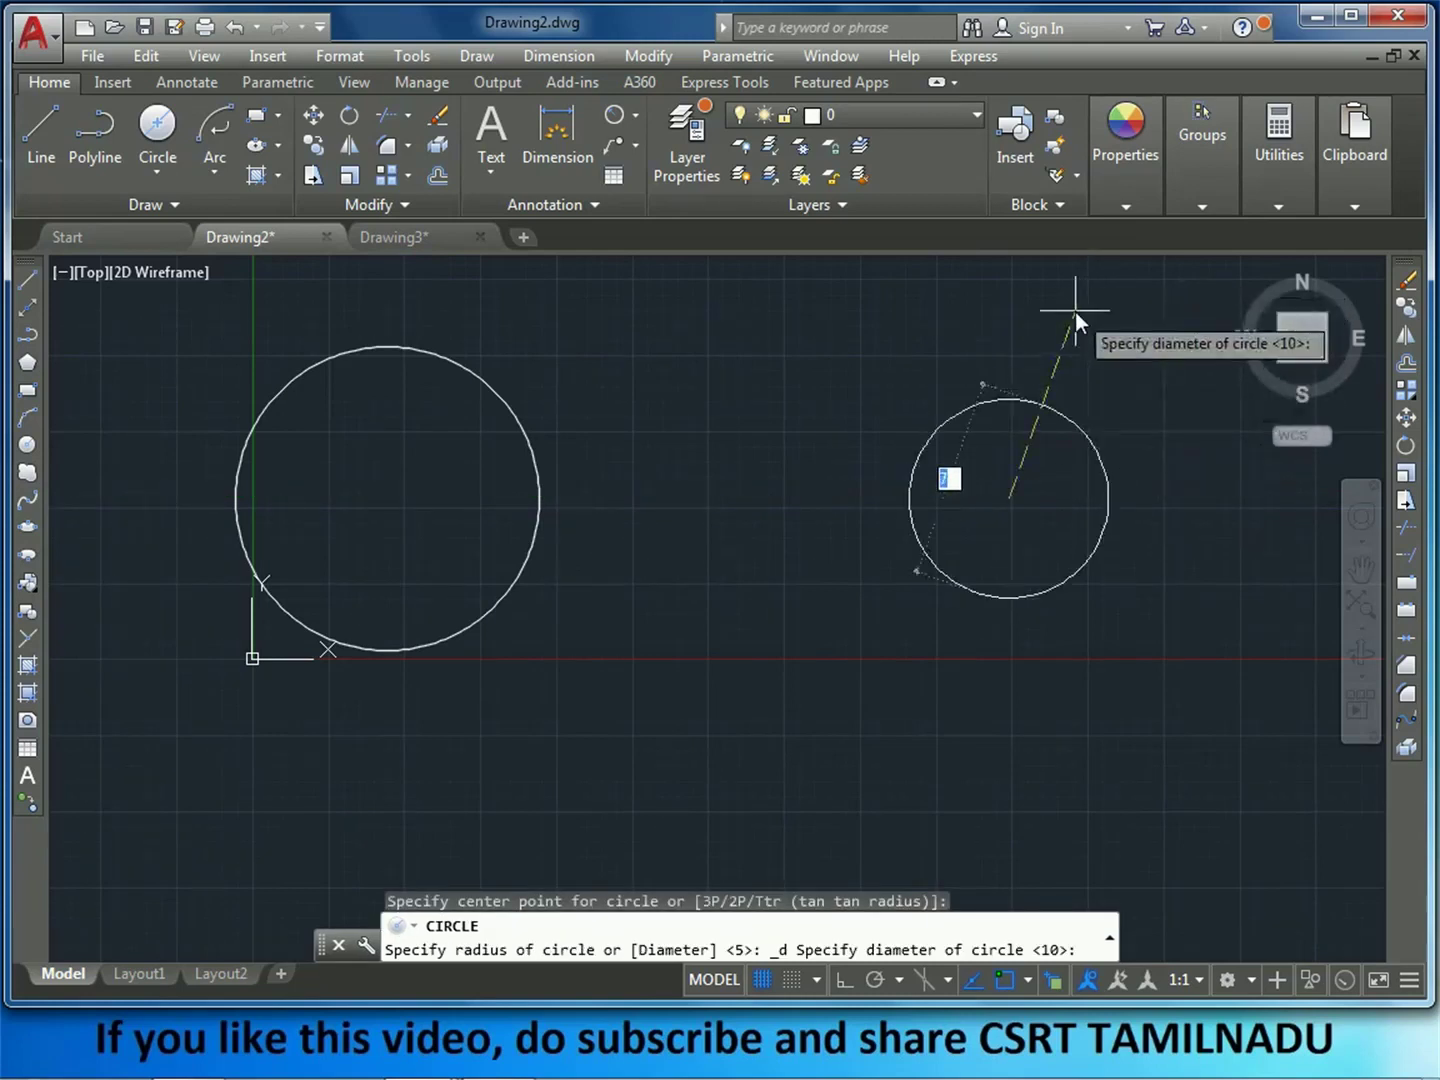
{"action": "type", "text": "10"}
{"action": "key", "text": "Return"}
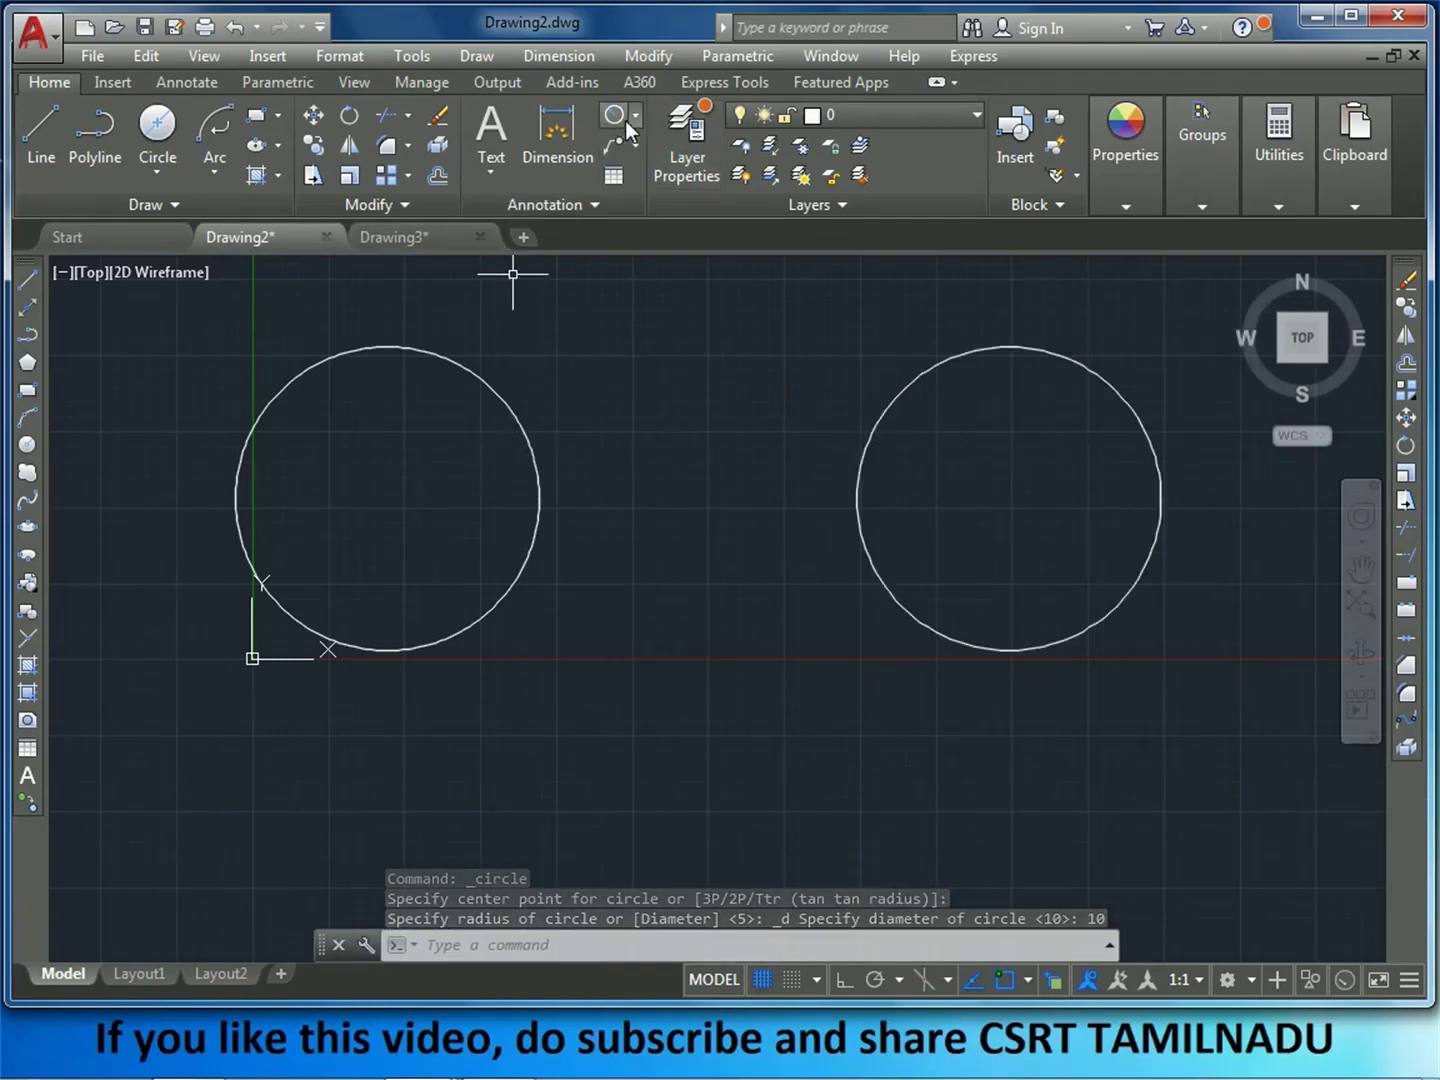
{"action": "left_click", "coordinate": [497, 393]}
{"action": "left_click", "coordinate": [570, 314]}
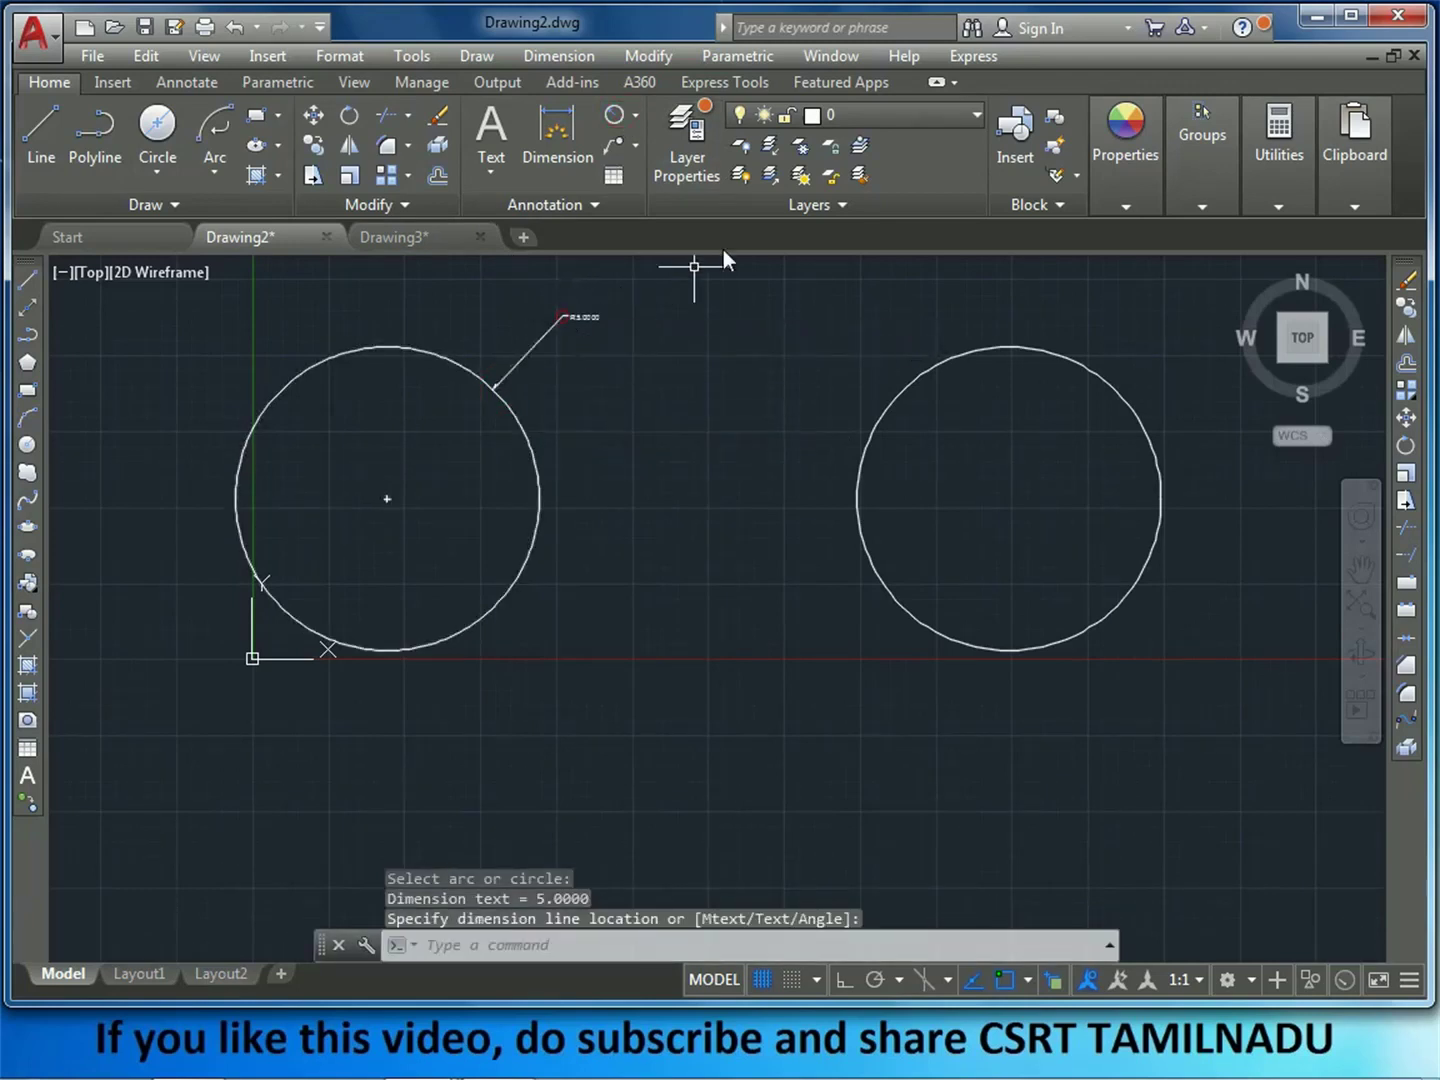
{"action": "scroll", "coordinate": [591, 318], "scroll_direction": "up", "scroll_amount": 5}
{"action": "scroll", "coordinate": [588, 319], "scroll_direction": "down", "scroll_amount": 4}
{"action": "scroll", "coordinate": [581, 323], "scroll_direction": "down", "scroll_amount": 4}
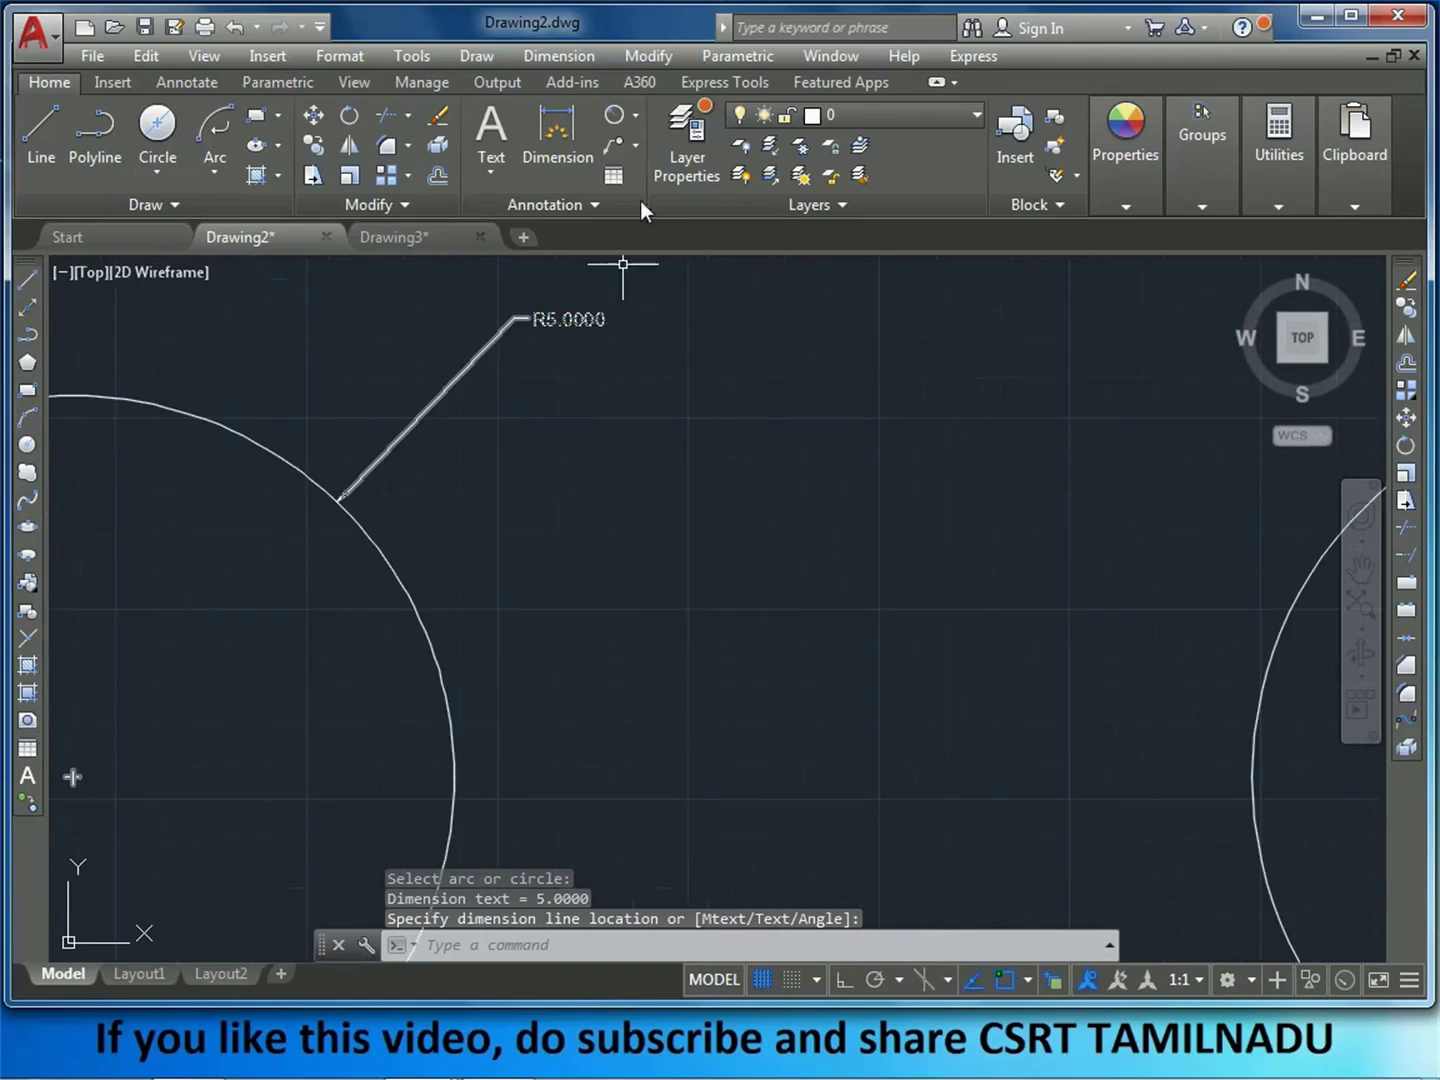
{"action": "left_click", "coordinate": [636, 114]}
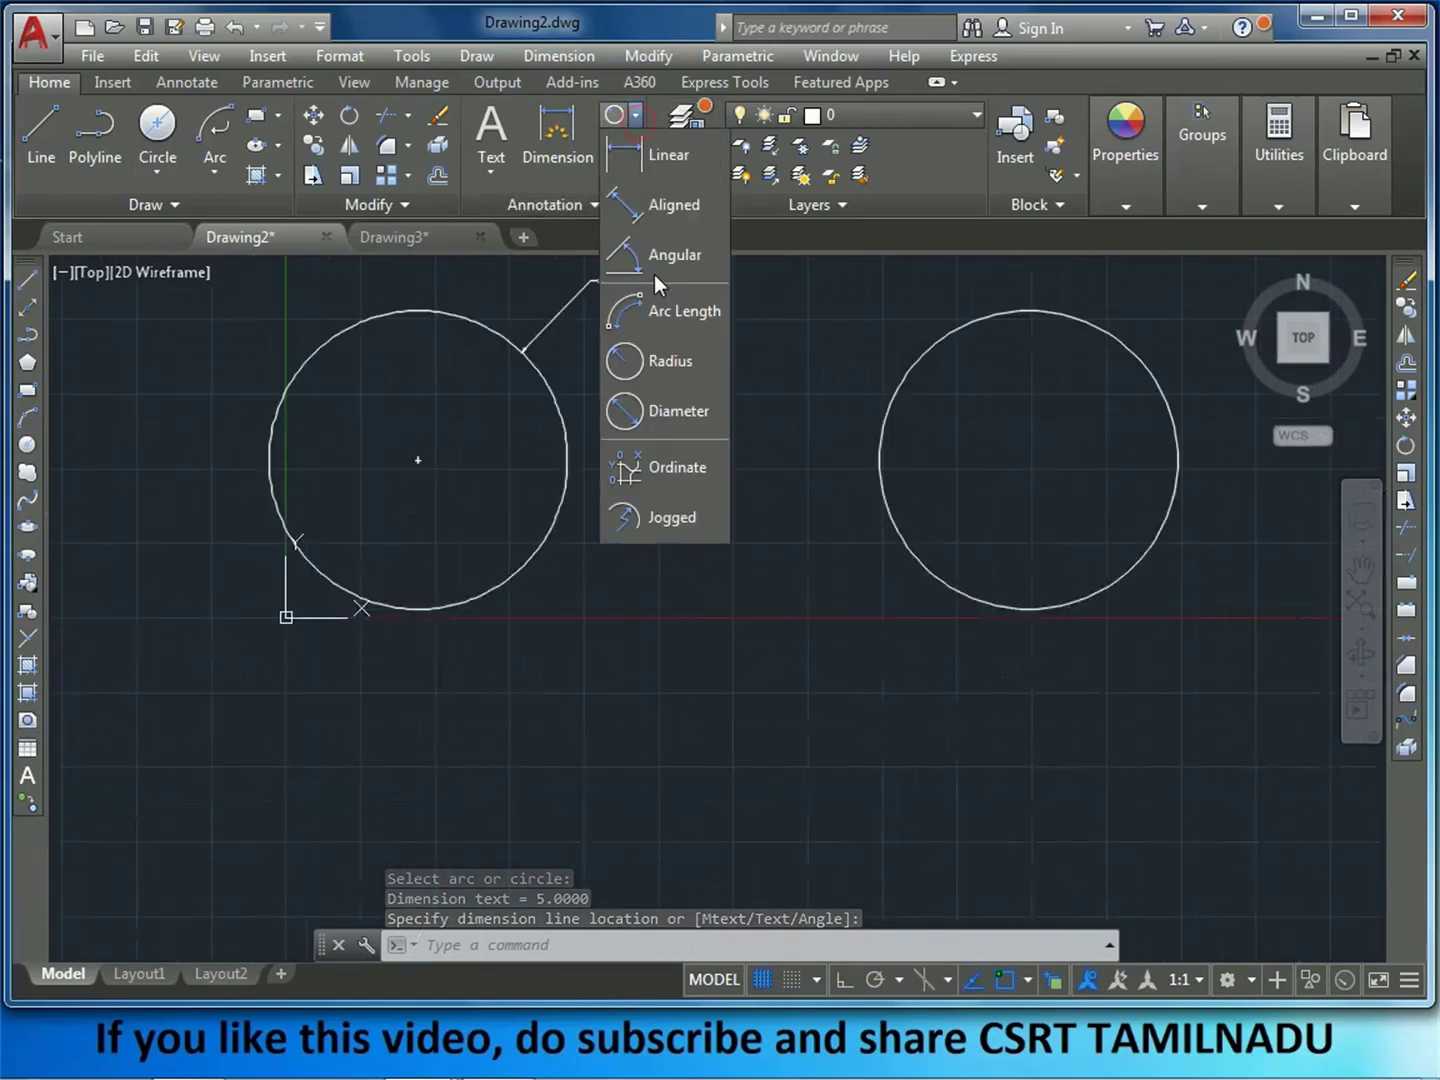
{"action": "left_click", "coordinate": [664, 410]}
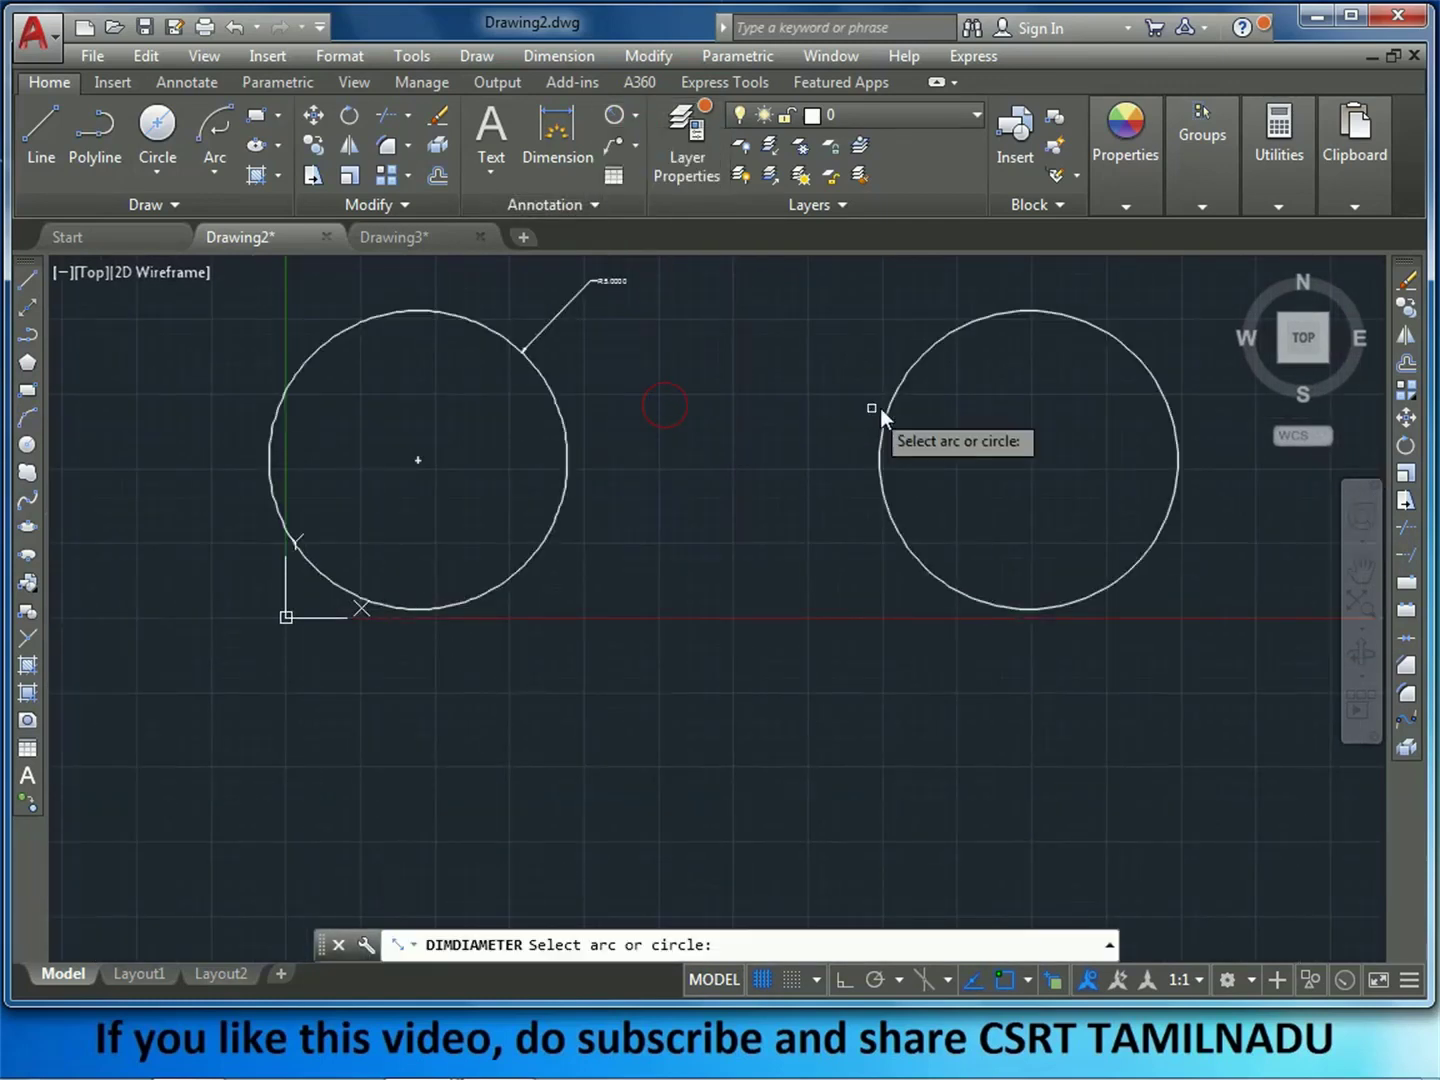
{"action": "left_click", "coordinate": [891, 407]}
{"action": "left_click", "coordinate": [813, 386]}
{"action": "scroll", "coordinate": [779, 386], "scroll_direction": "up", "scroll_amount": 3}
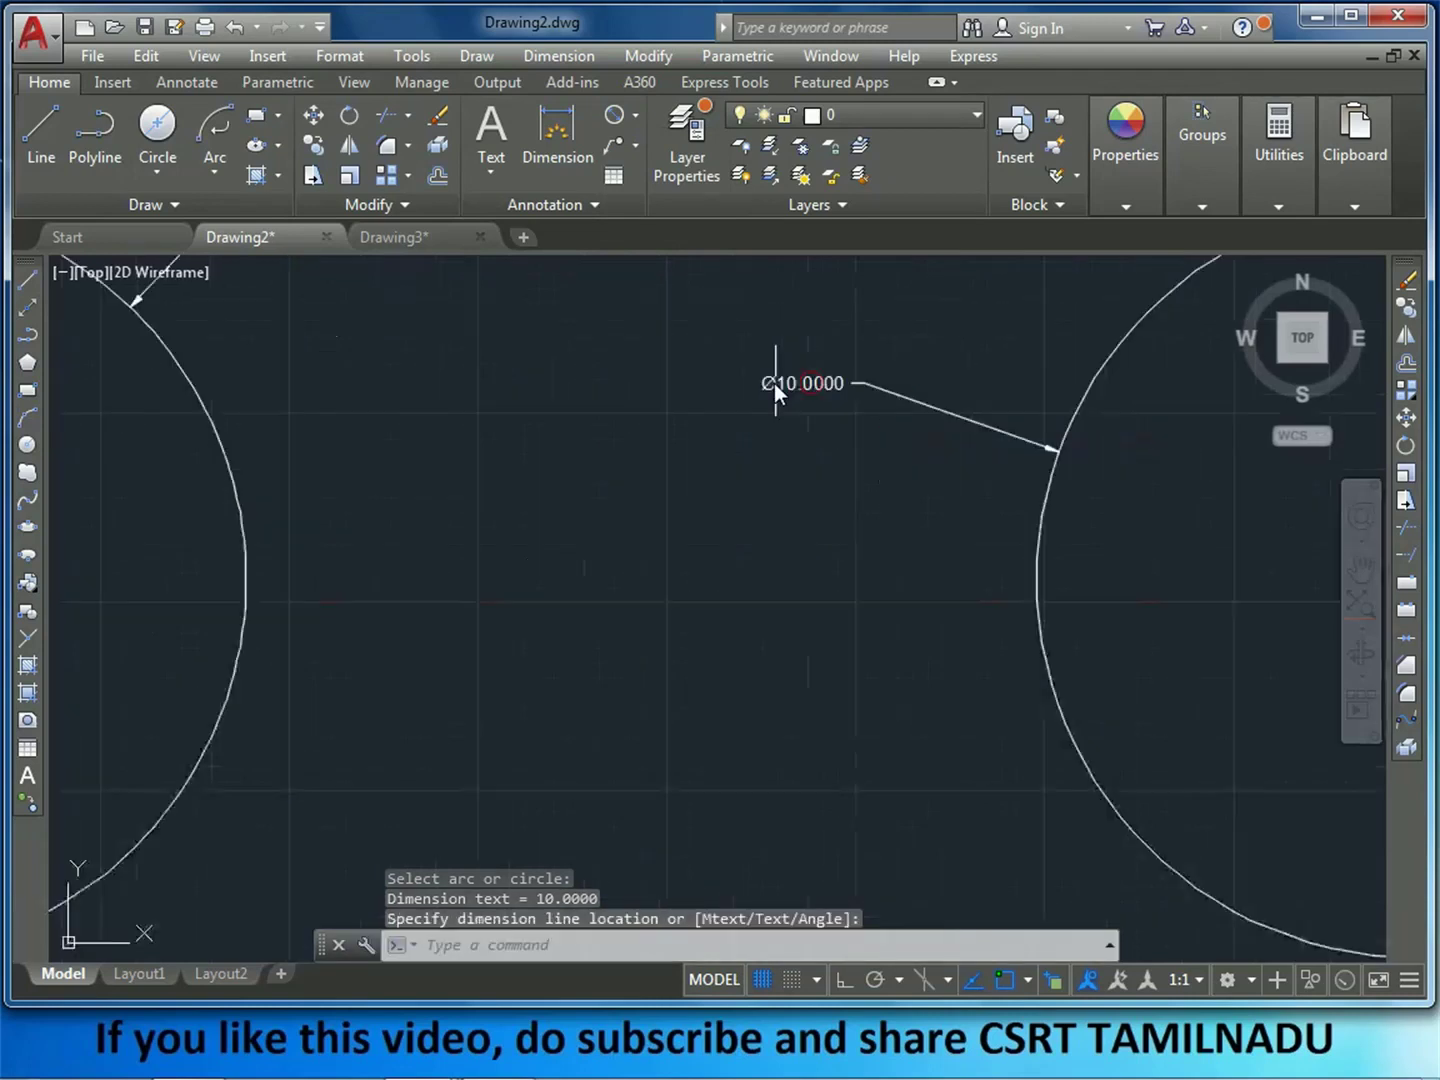
{"action": "scroll", "coordinate": [779, 386], "scroll_direction": "up", "scroll_amount": 3}
{"action": "scroll", "coordinate": [783, 418], "scroll_direction": "down", "scroll_amount": 4}
{"action": "scroll", "coordinate": [783, 418], "scroll_direction": "down", "scroll_amount": 2}
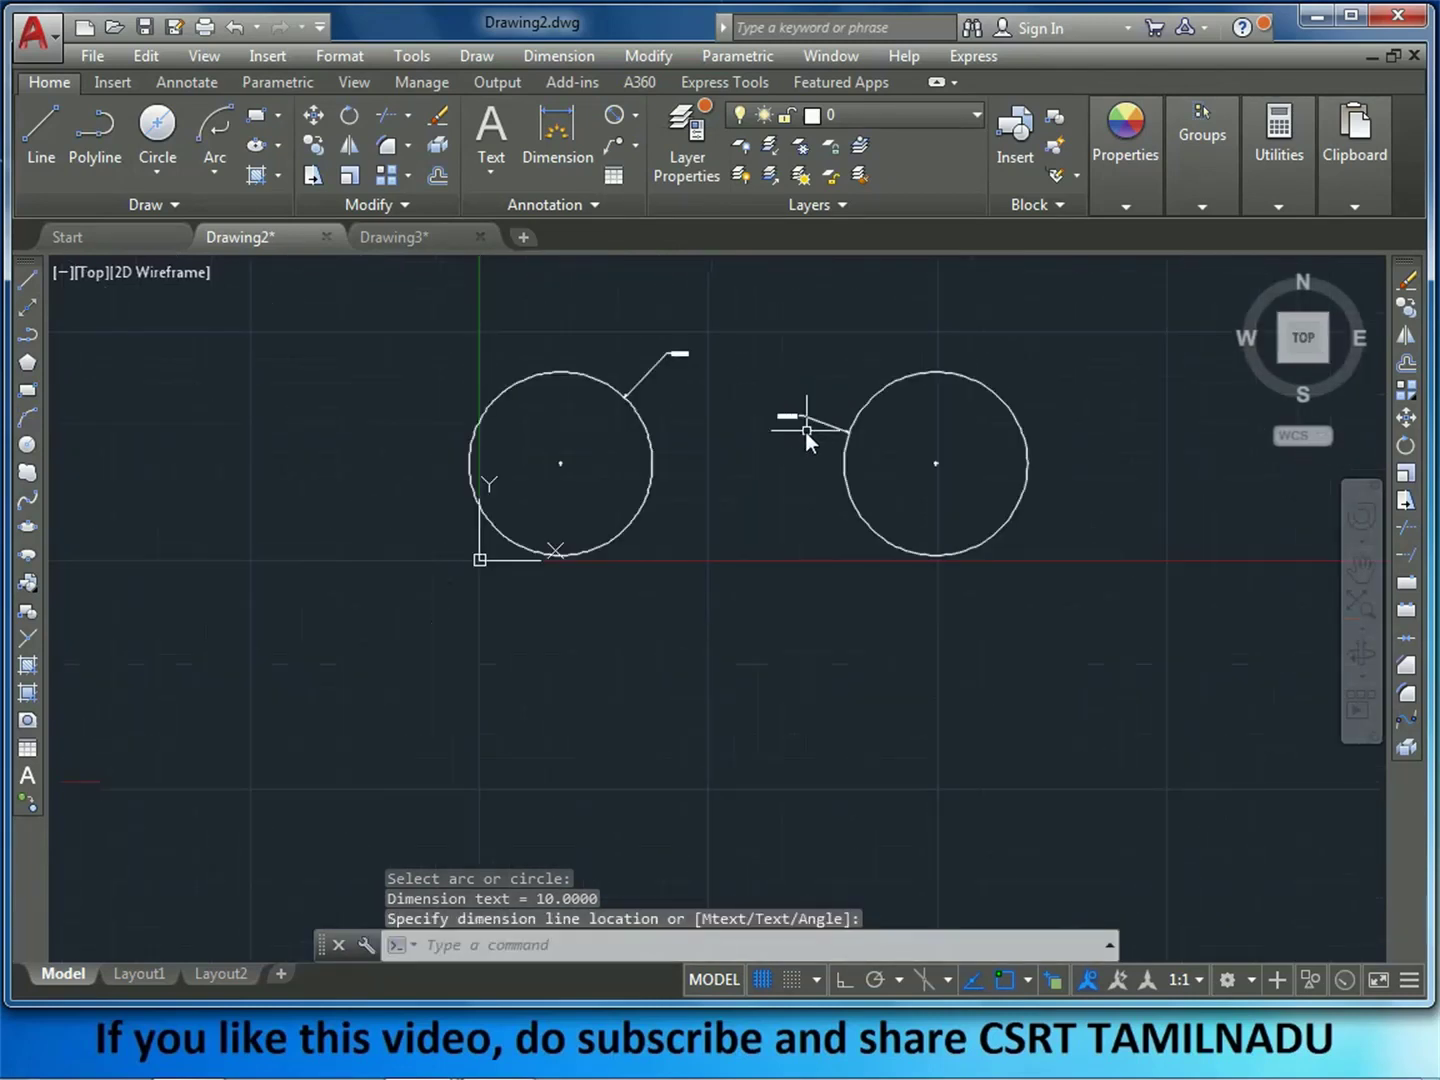
{"action": "left_click", "coordinate": [806, 432]}
{"action": "left_click", "coordinate": [679, 338]}
- Delete the two dimensions and crossing-select and delete both circles
{"action": "key", "text": "Delete"}
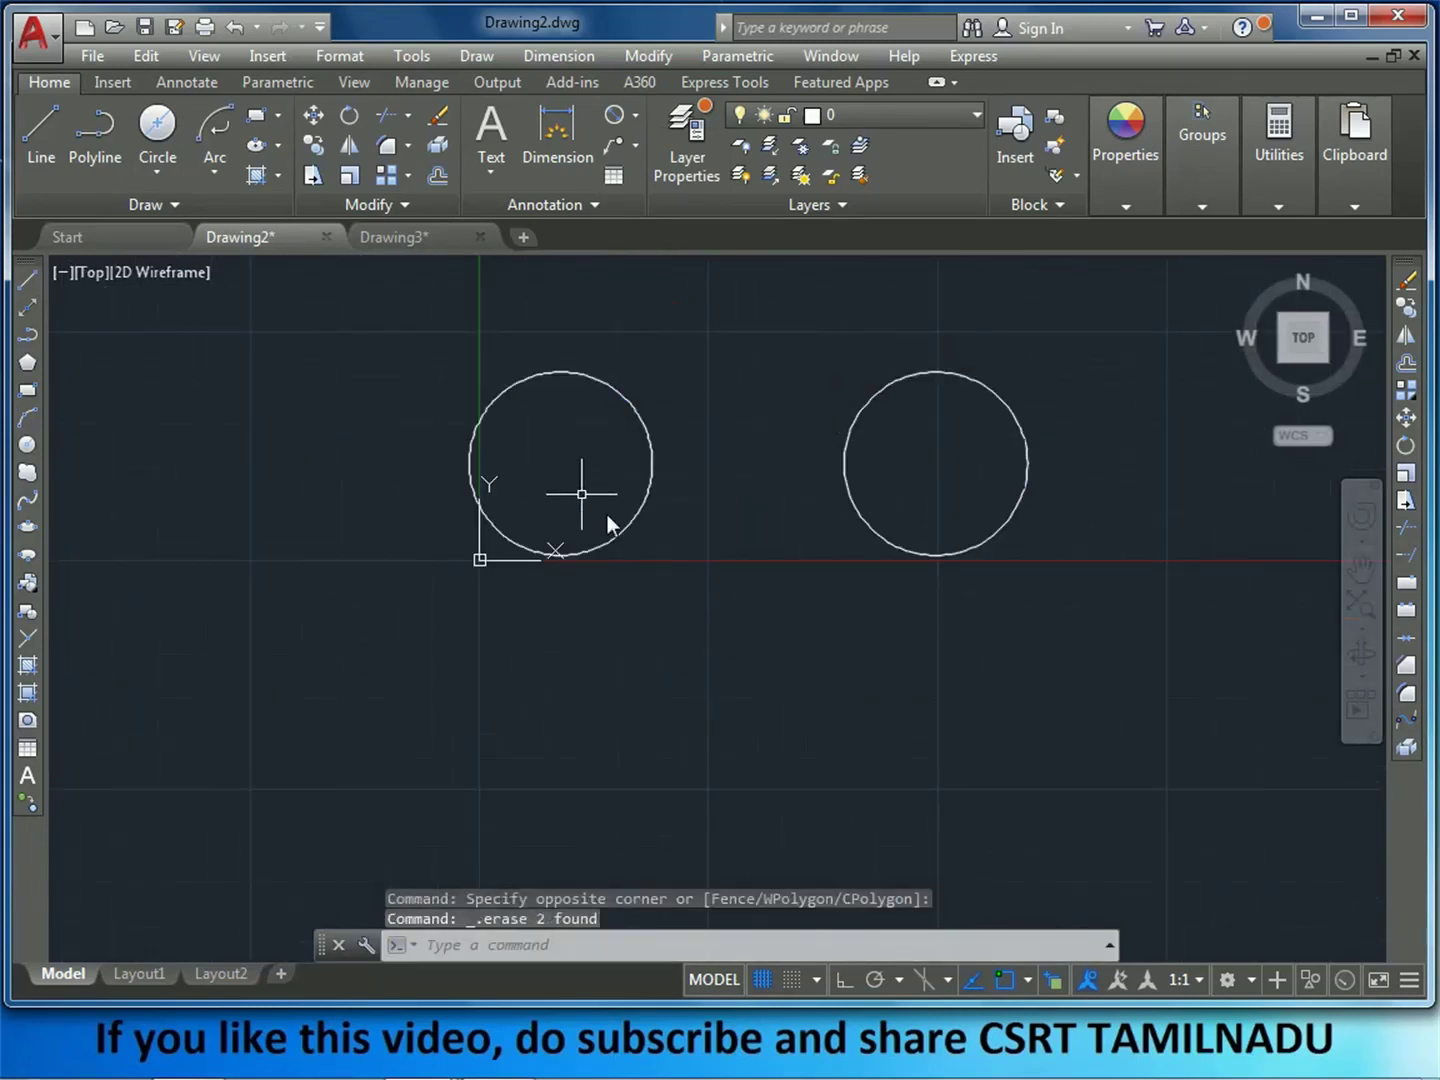
{"action": "left_click", "coordinate": [1067, 626]}
{"action": "left_click", "coordinate": [419, 394]}
{"action": "key", "text": "Delete"}
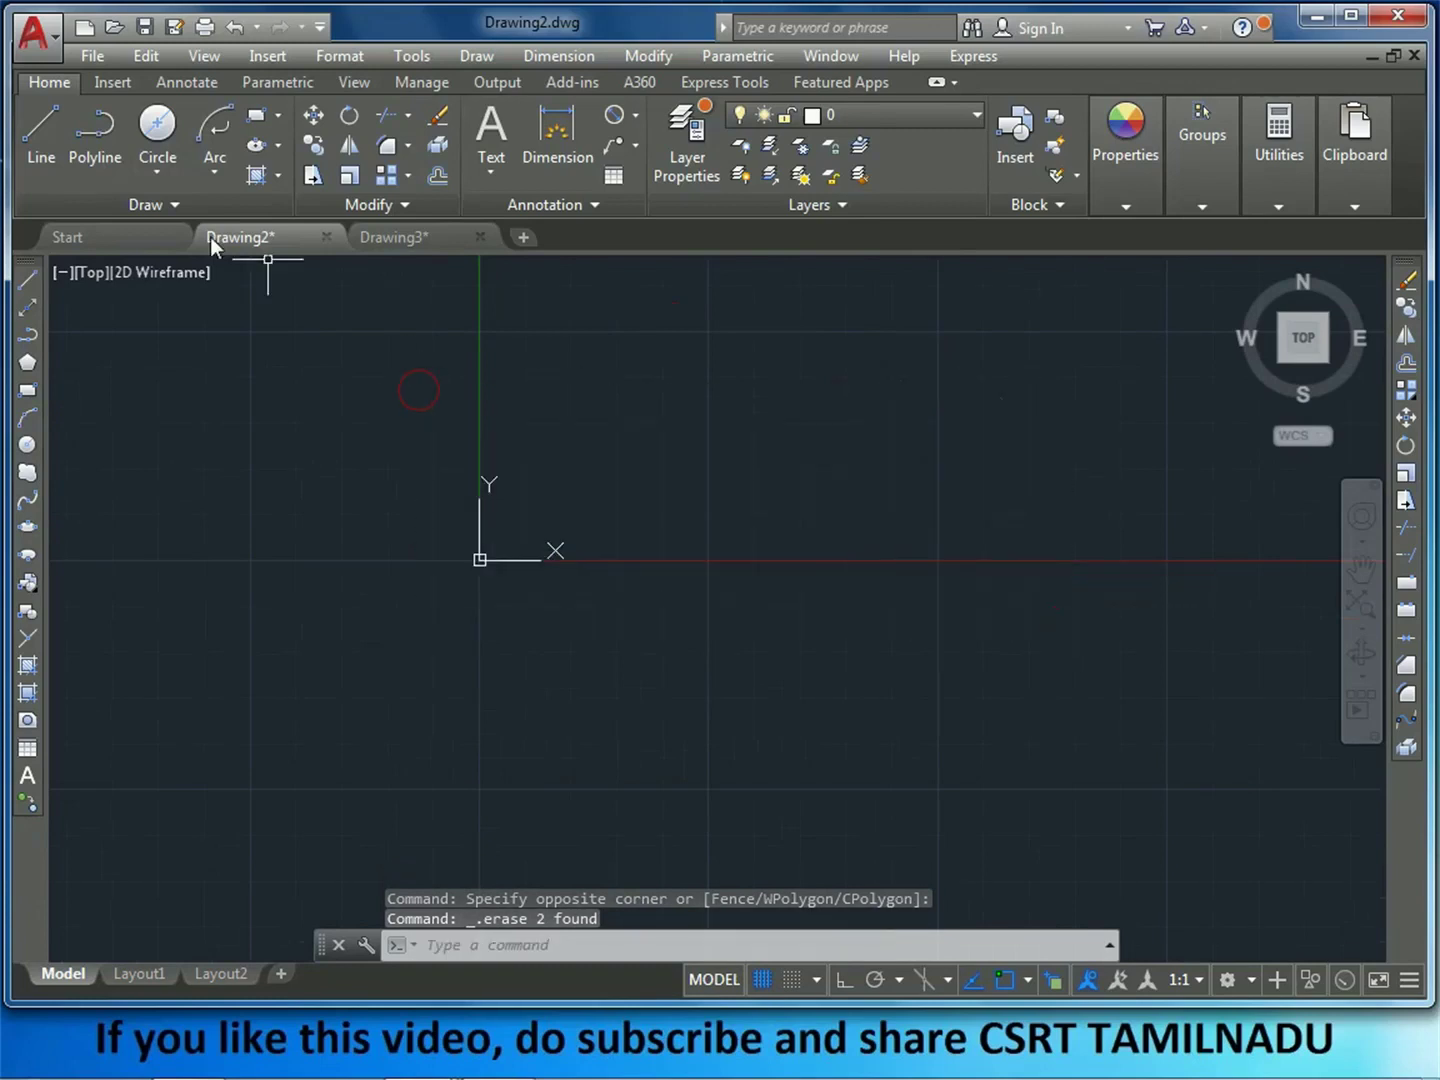
- Draw three separate lines: one sloping down-right, one up-right, one along the bottom
{"action": "left_click", "coordinate": [40, 130]}
{"action": "left_click", "coordinate": [160, 390]}
{"action": "left_click", "coordinate": [282, 539]}
{"action": "key", "text": "Return"}
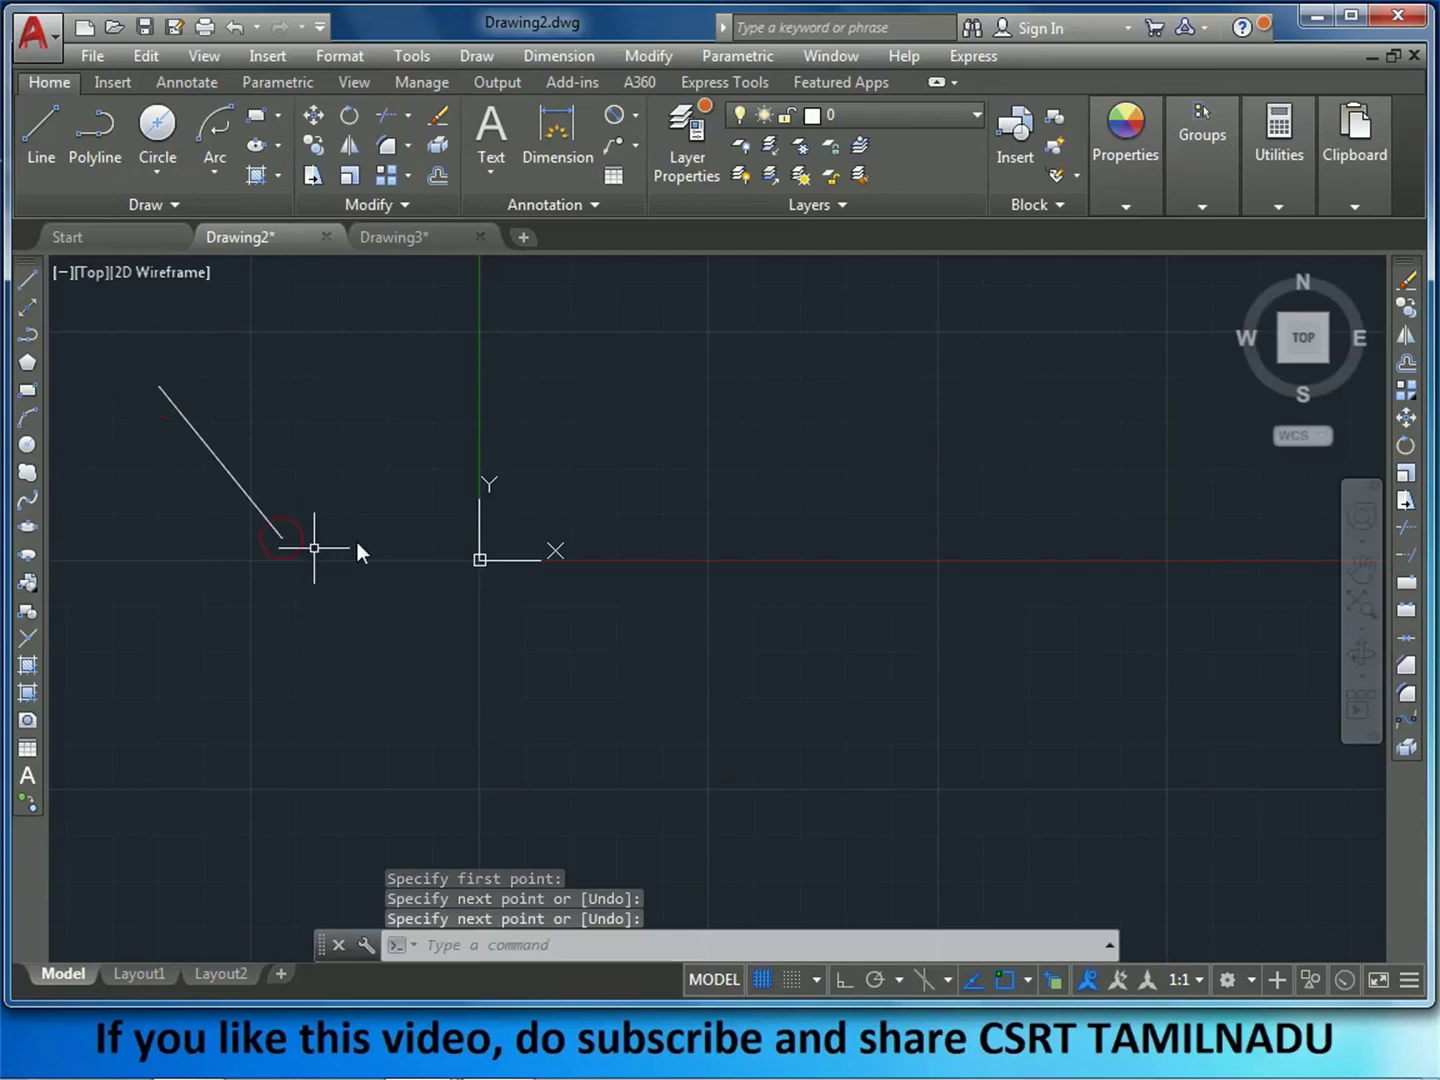
{"action": "key", "text": "Return"}
{"action": "left_click", "coordinate": [460, 495]}
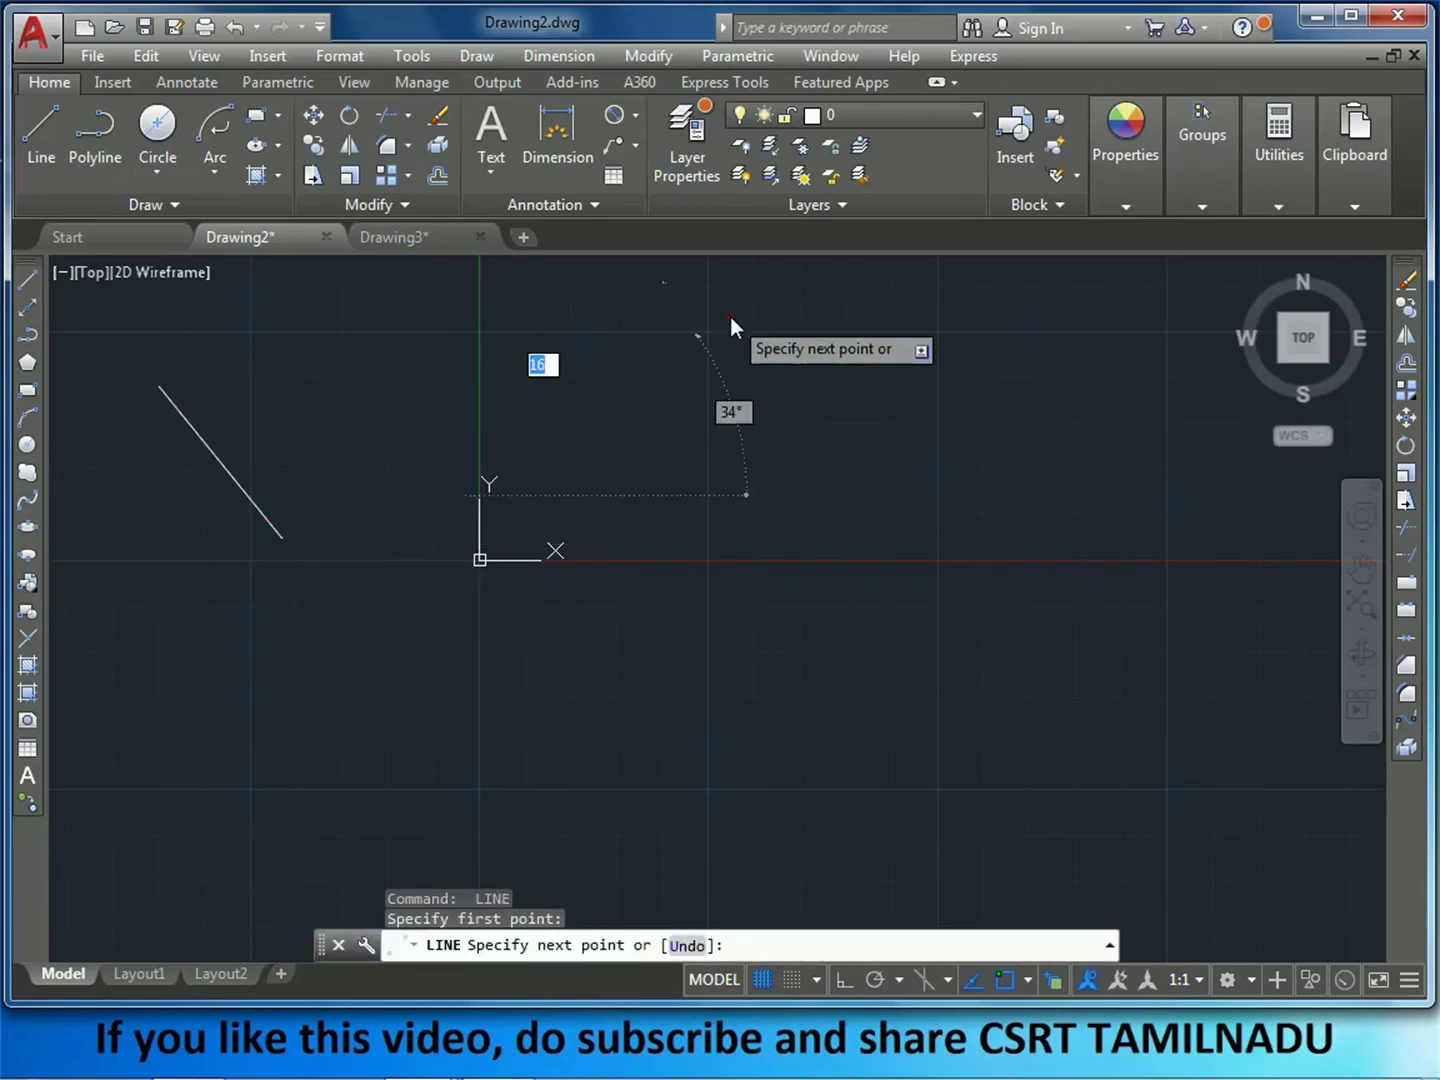
{"action": "left_click", "coordinate": [732, 316]}
{"action": "key", "text": "Return"}
{"action": "key", "text": "Return"}
{"action": "left_click", "coordinate": [417, 730]}
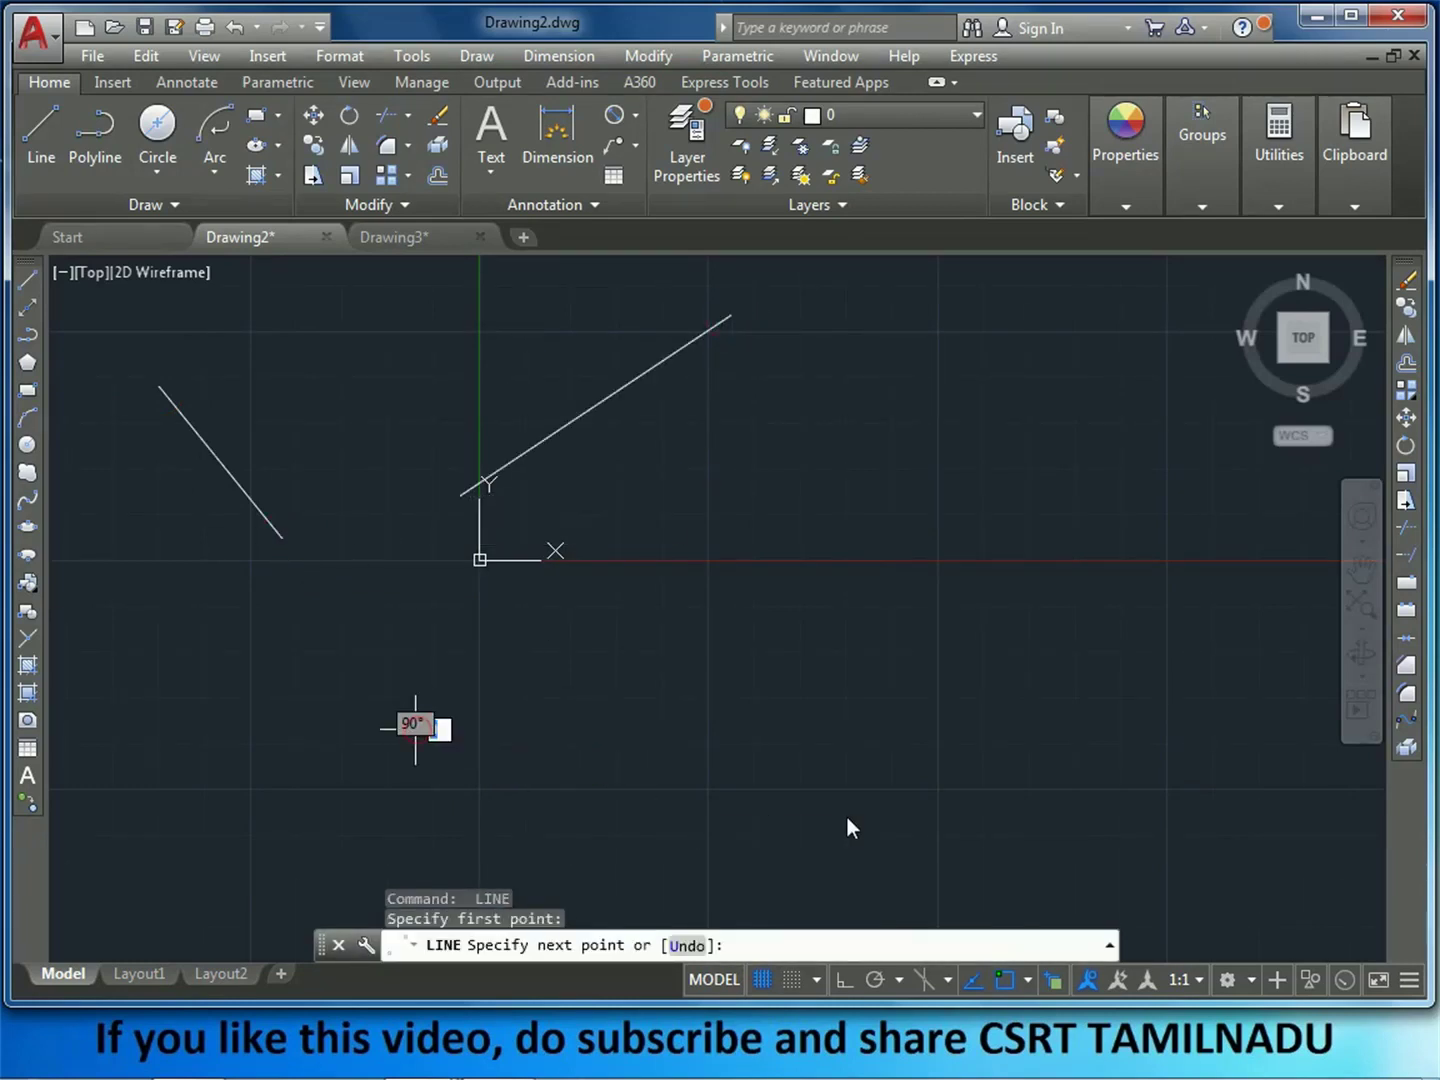
{"action": "left_click", "coordinate": [864, 810]}
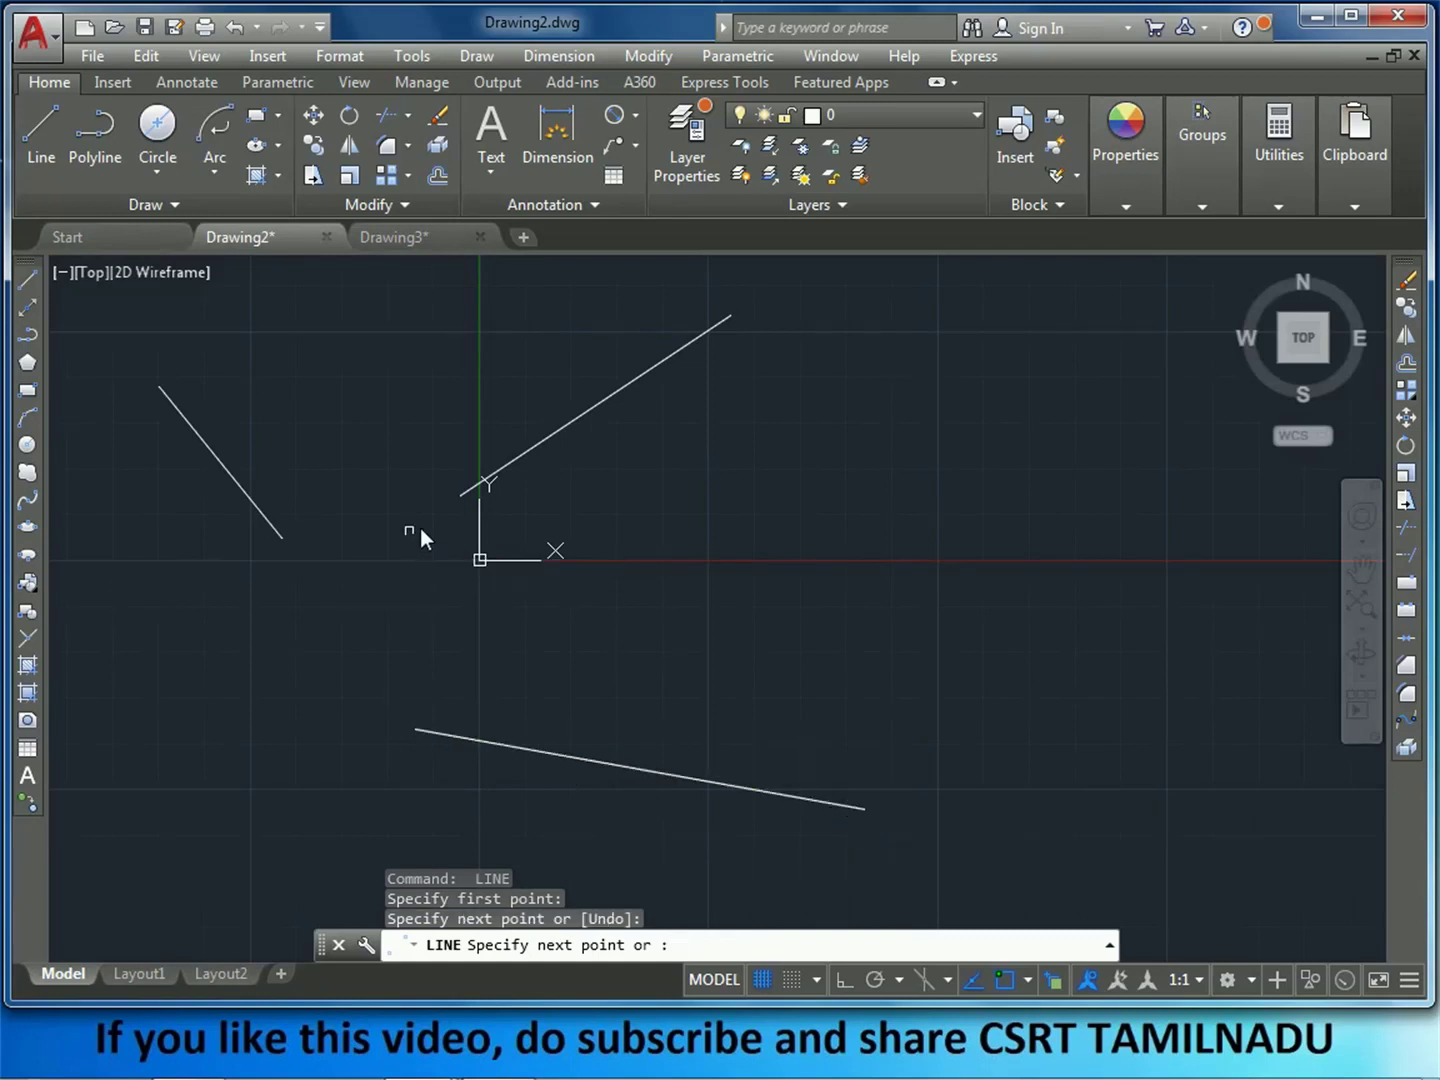
{"action": "key", "text": "Return"}
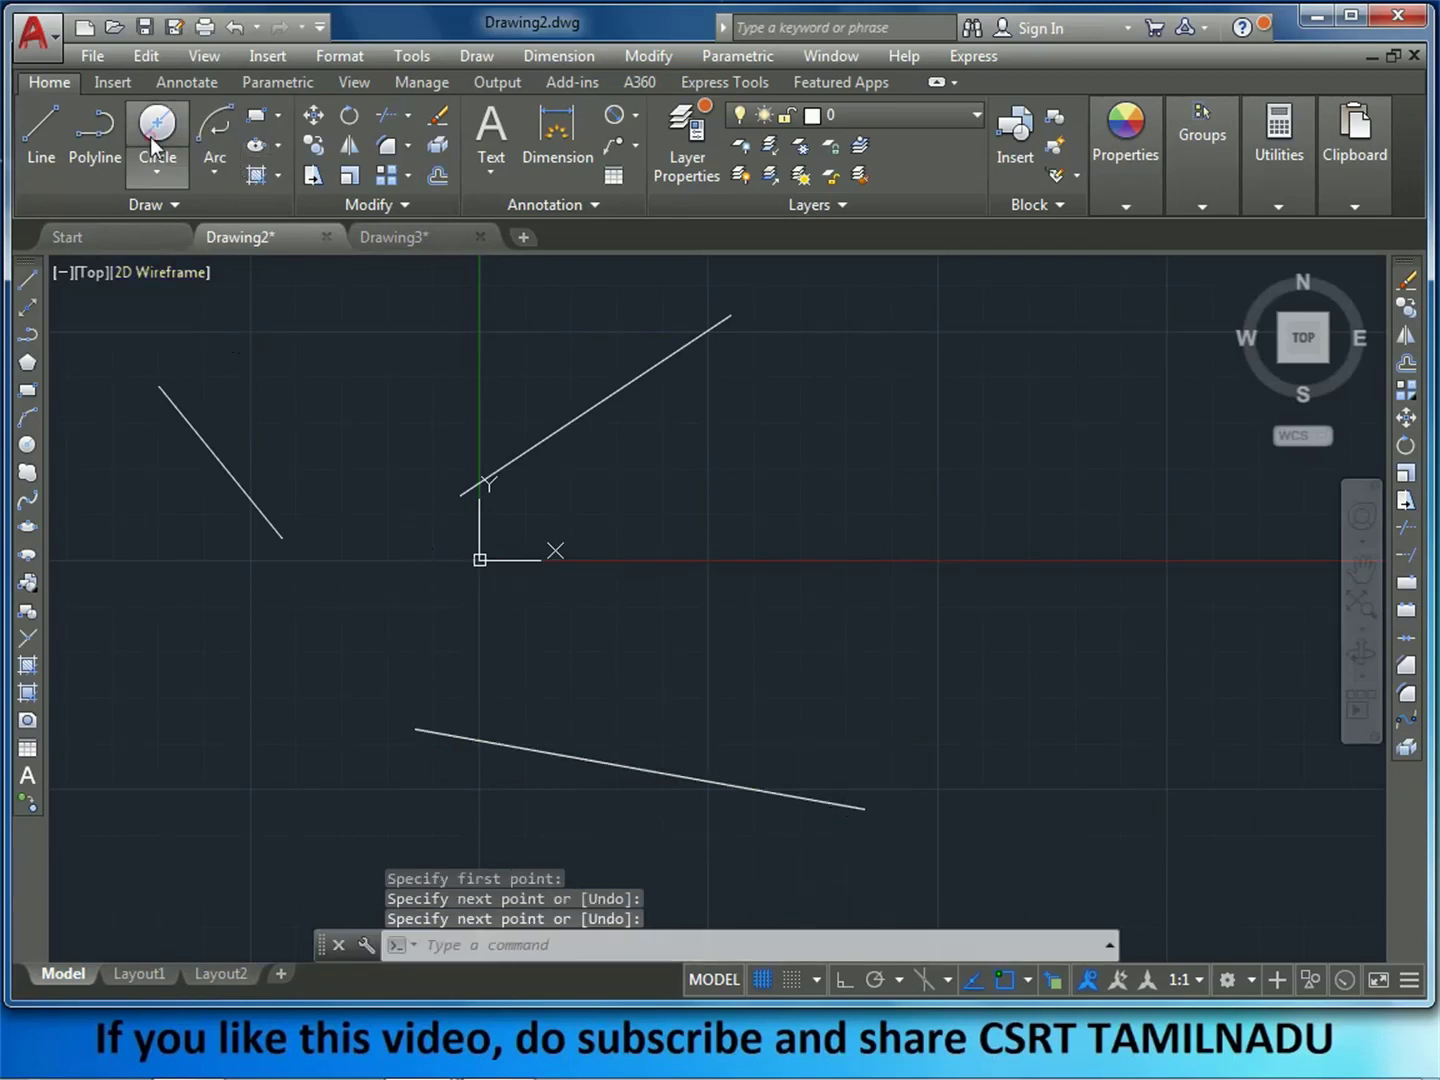
- Draw a 3-Point circle through the ends of the three lines and select it
{"action": "left_click", "coordinate": [157, 125]}
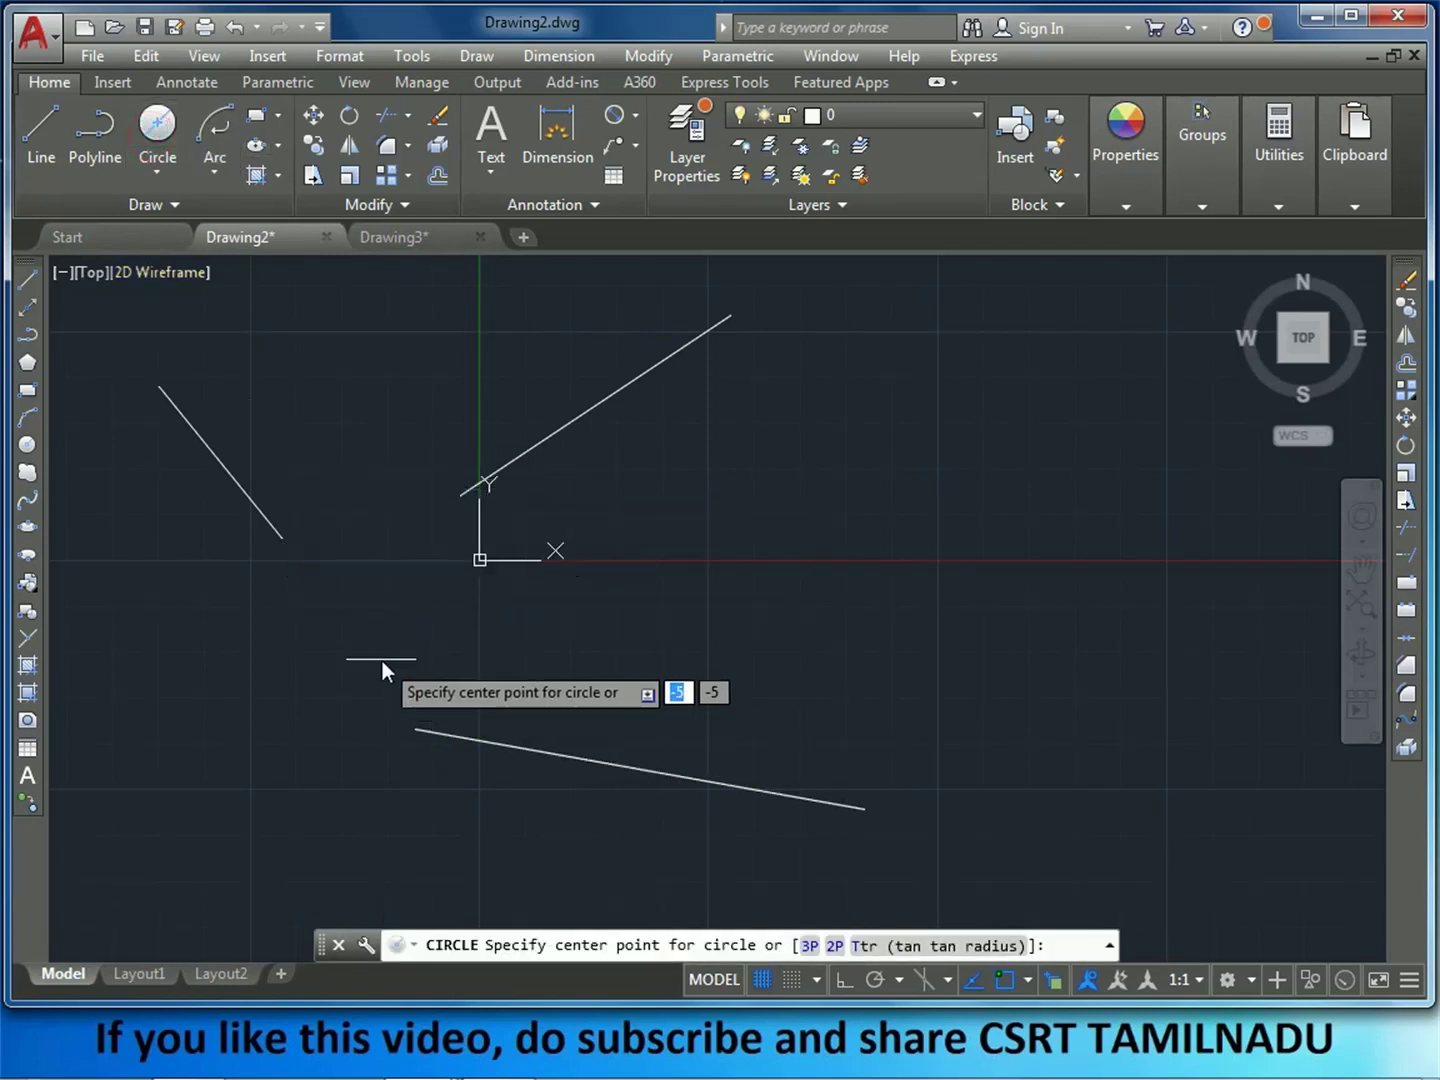
{"action": "left_click", "coordinate": [158, 178]}
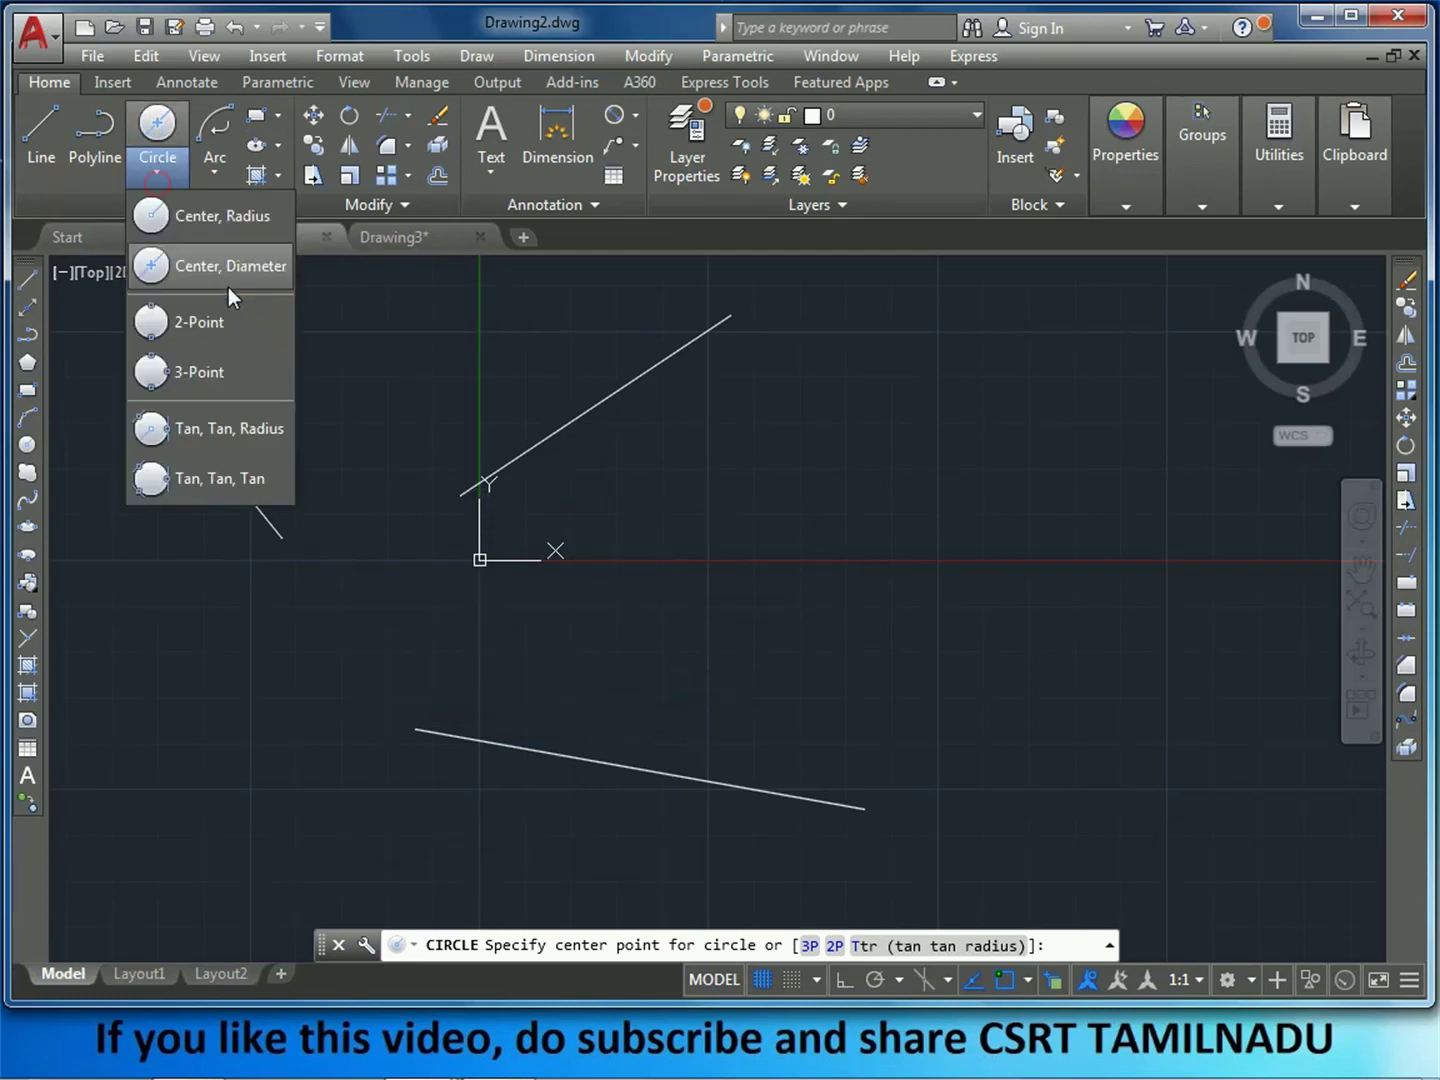
{"action": "left_click", "coordinate": [193, 368]}
{"action": "left_click", "coordinate": [281, 537]}
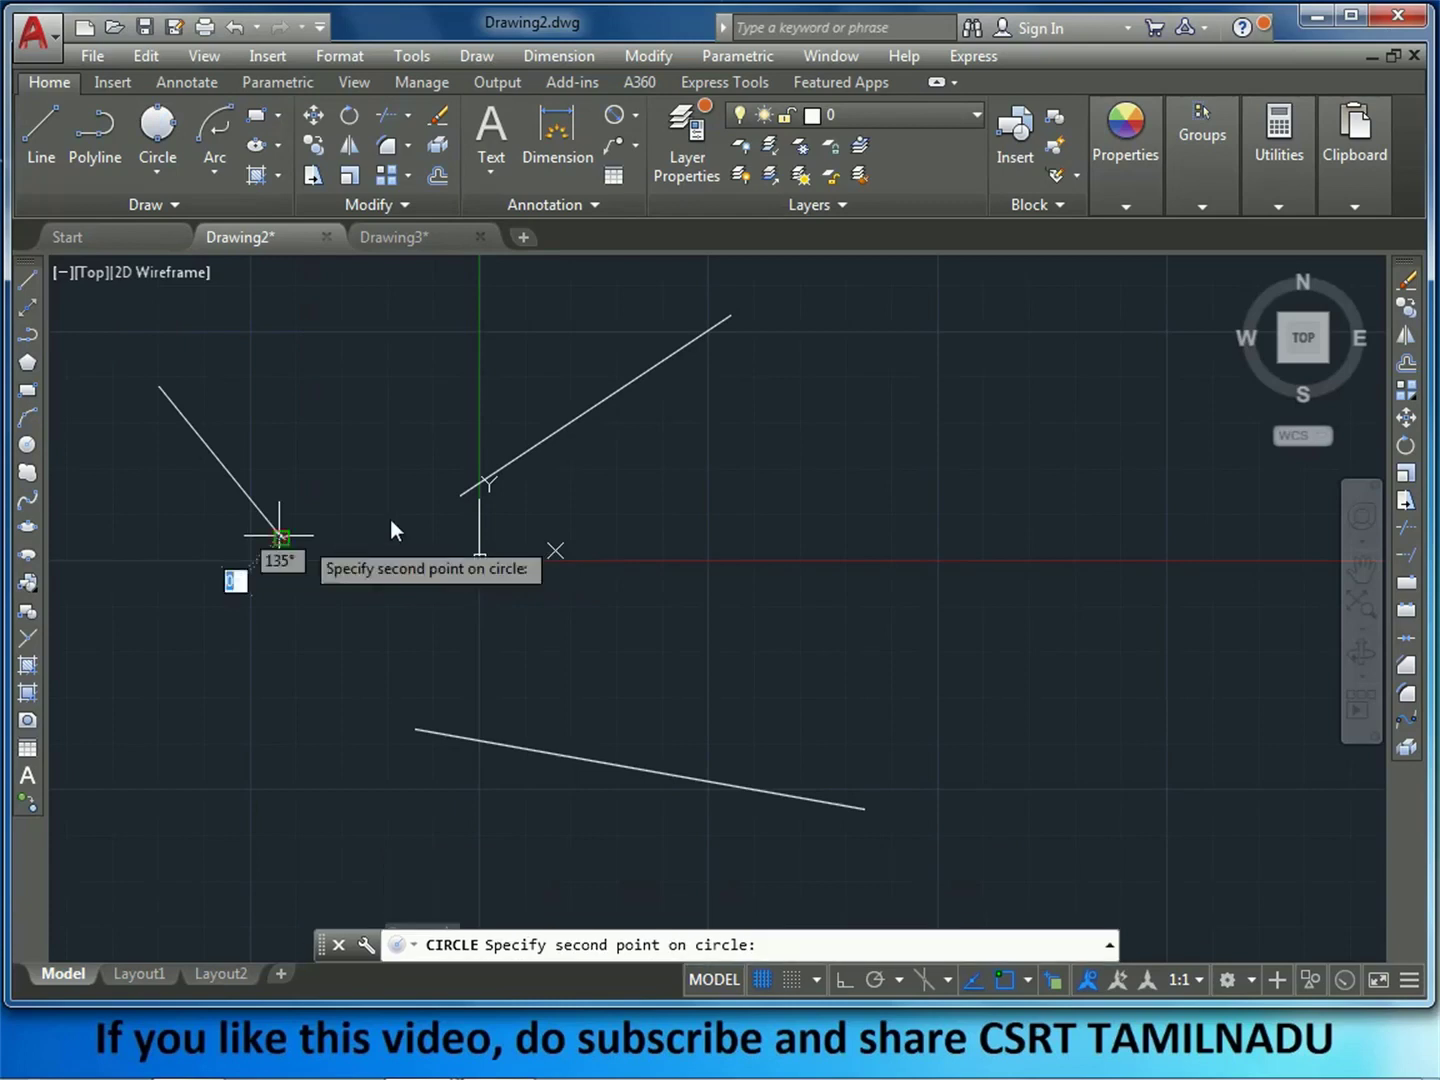
{"action": "left_click", "coordinate": [464, 496]}
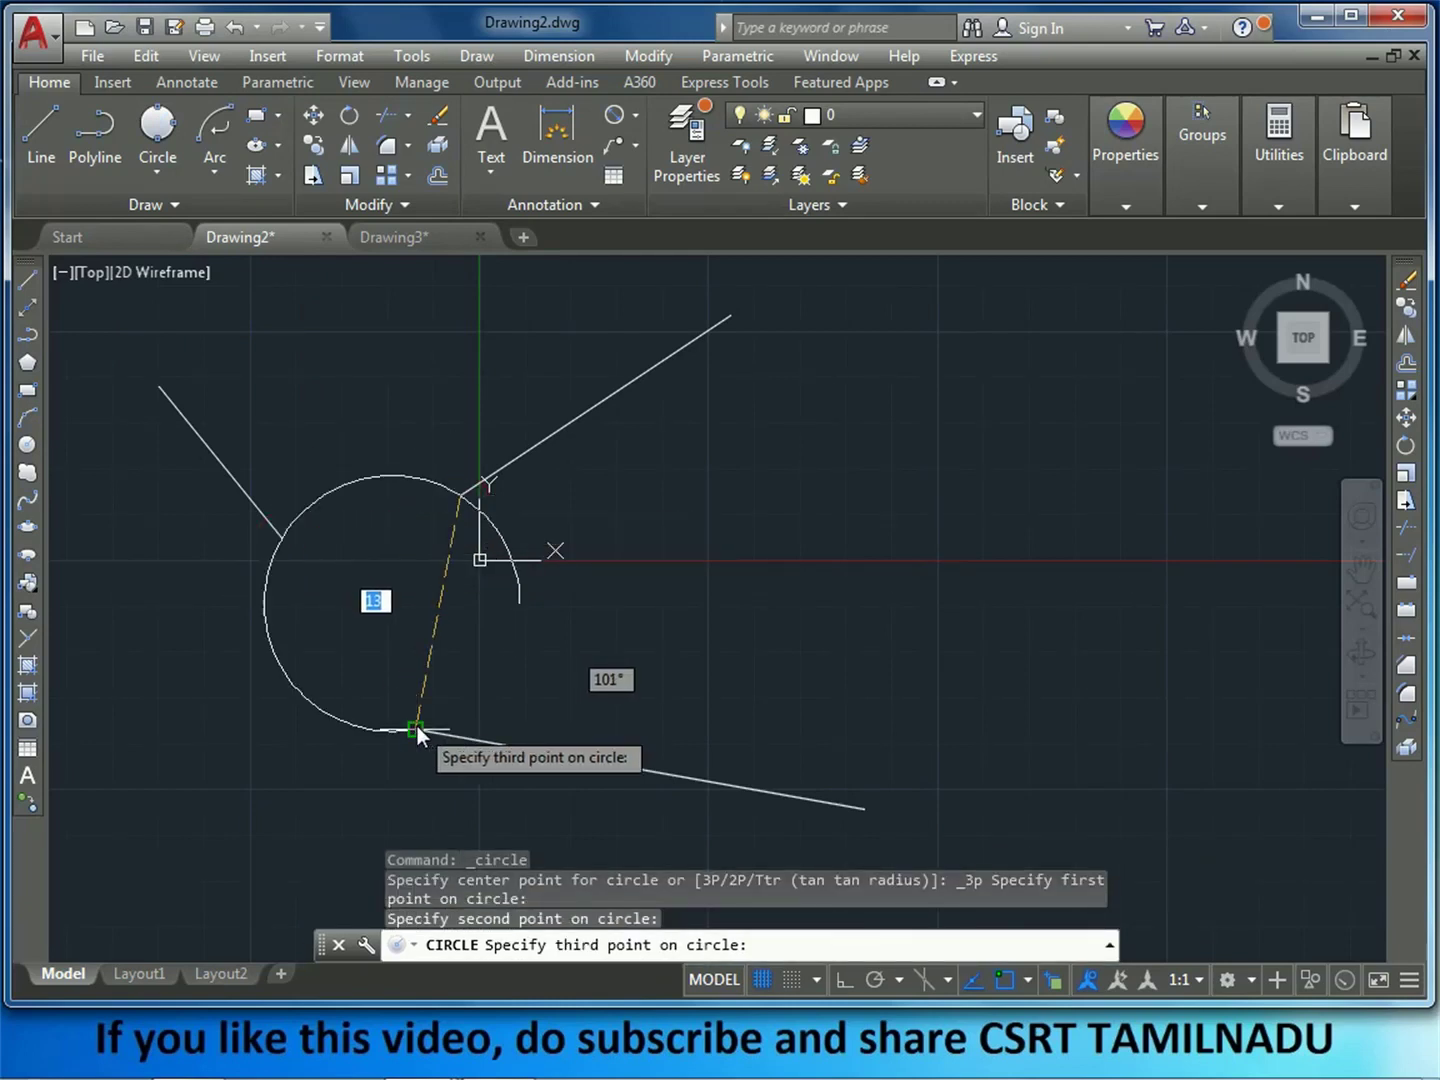
{"action": "left_click", "coordinate": [417, 726]}
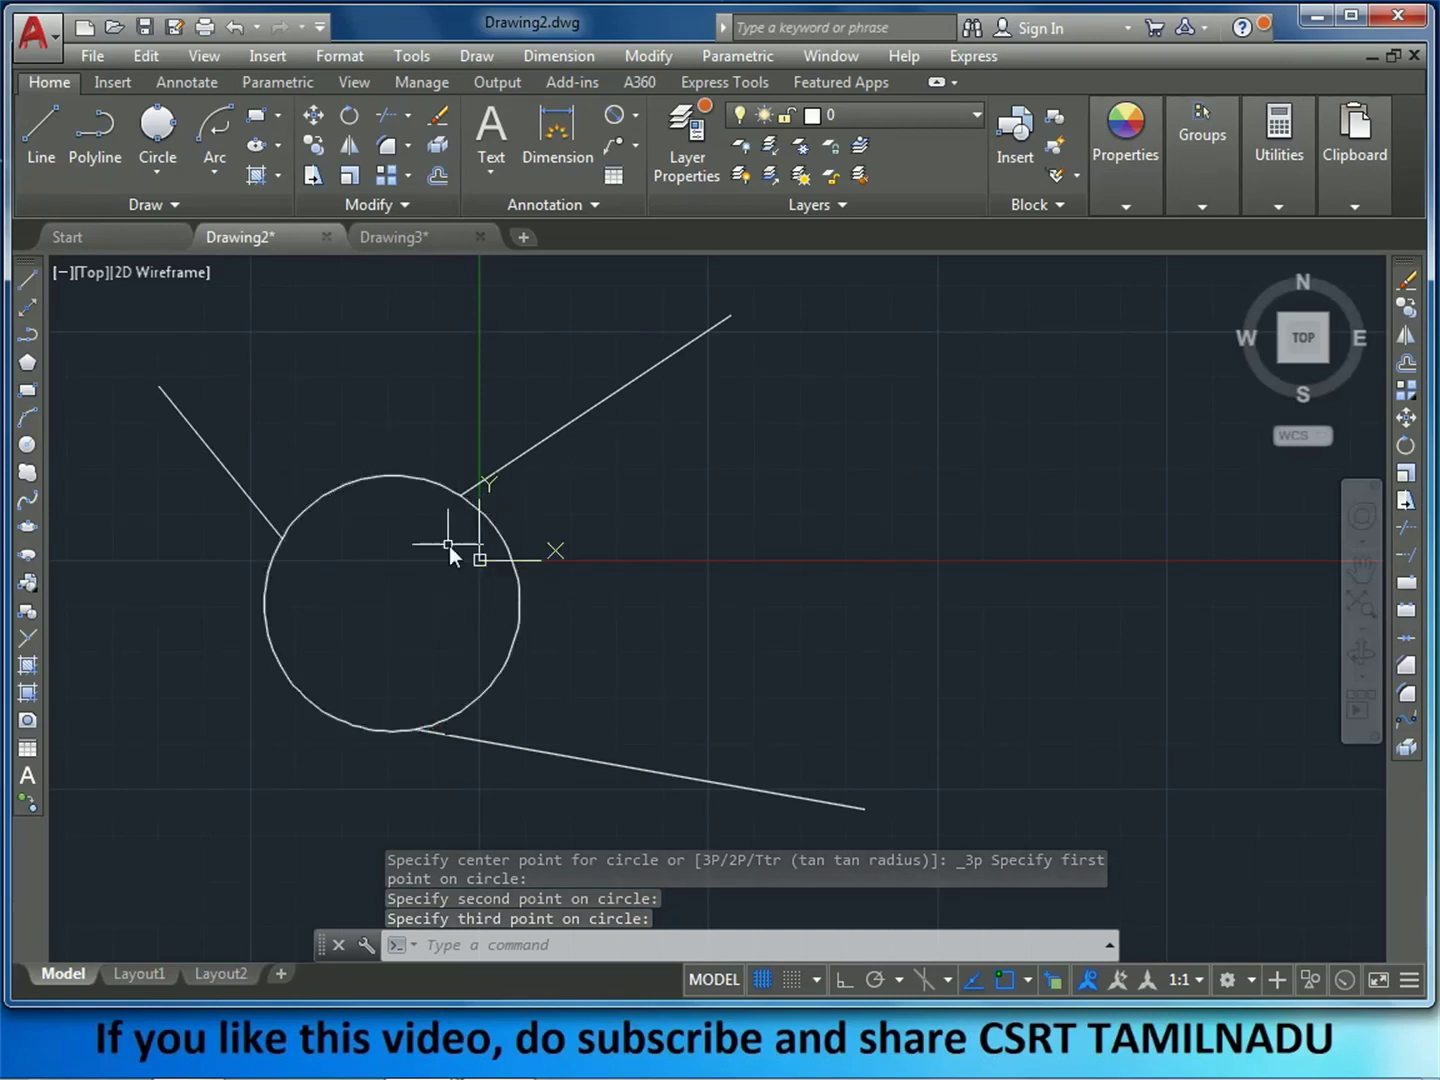
{"action": "left_click", "coordinate": [577, 663]}
{"action": "left_click", "coordinate": [467, 627]}
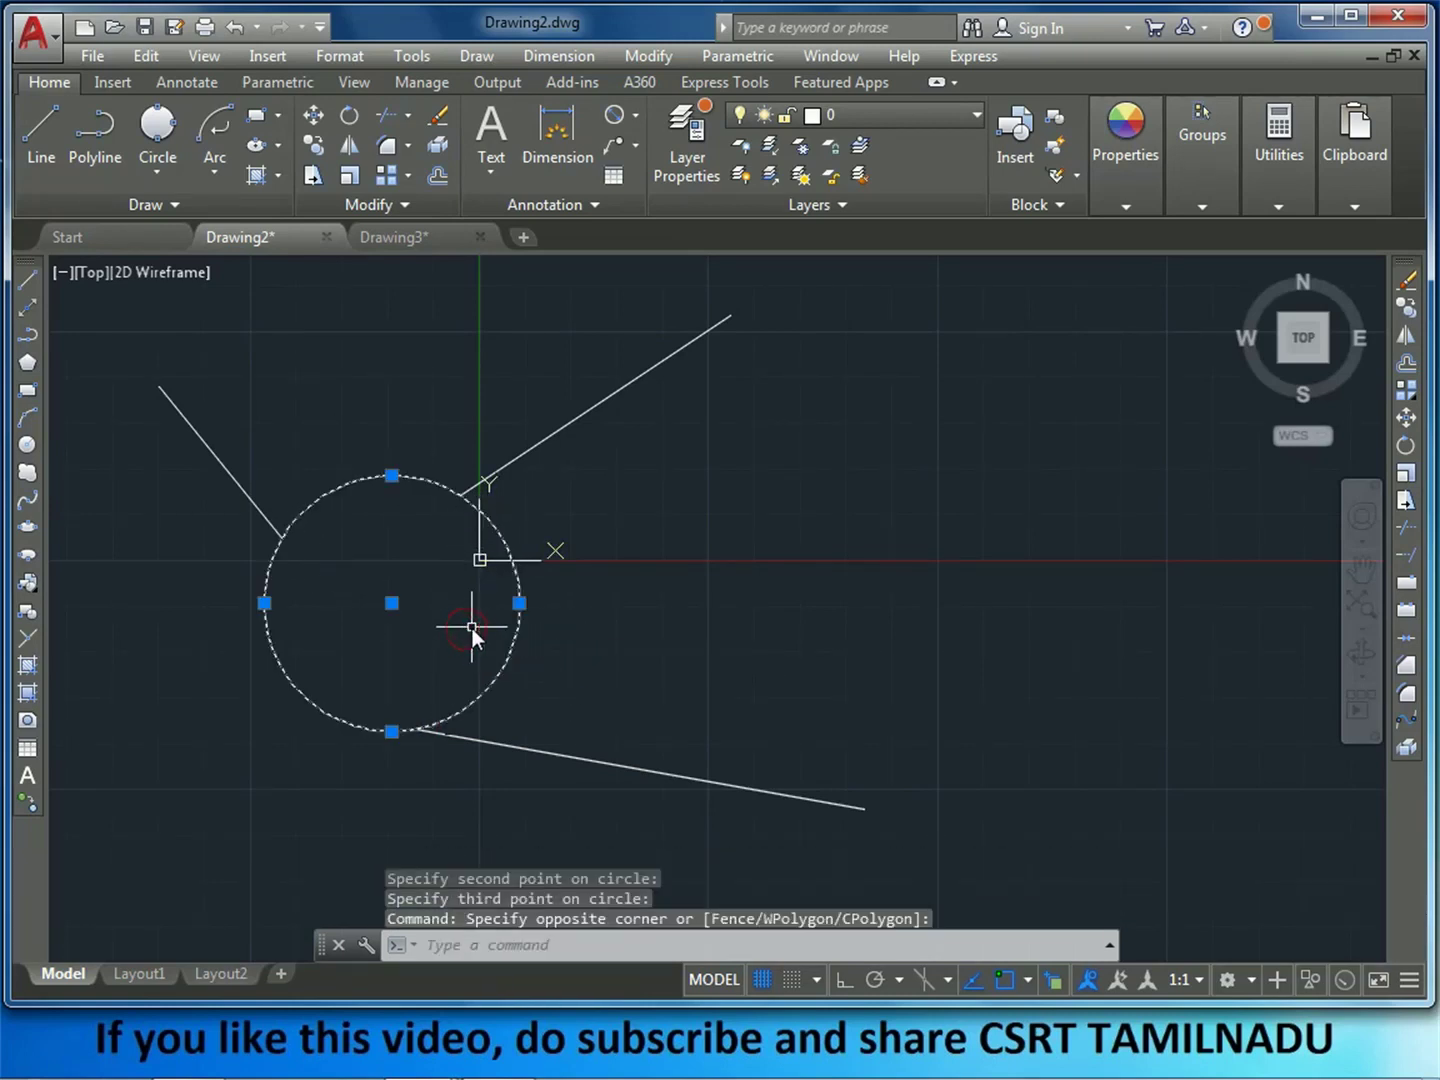
- Erase the 3-Point circle and draw a 2-Point circle between the left and upper line ends
{"action": "key", "text": "Delete"}
{"action": "left_click", "coordinate": [159, 184]}
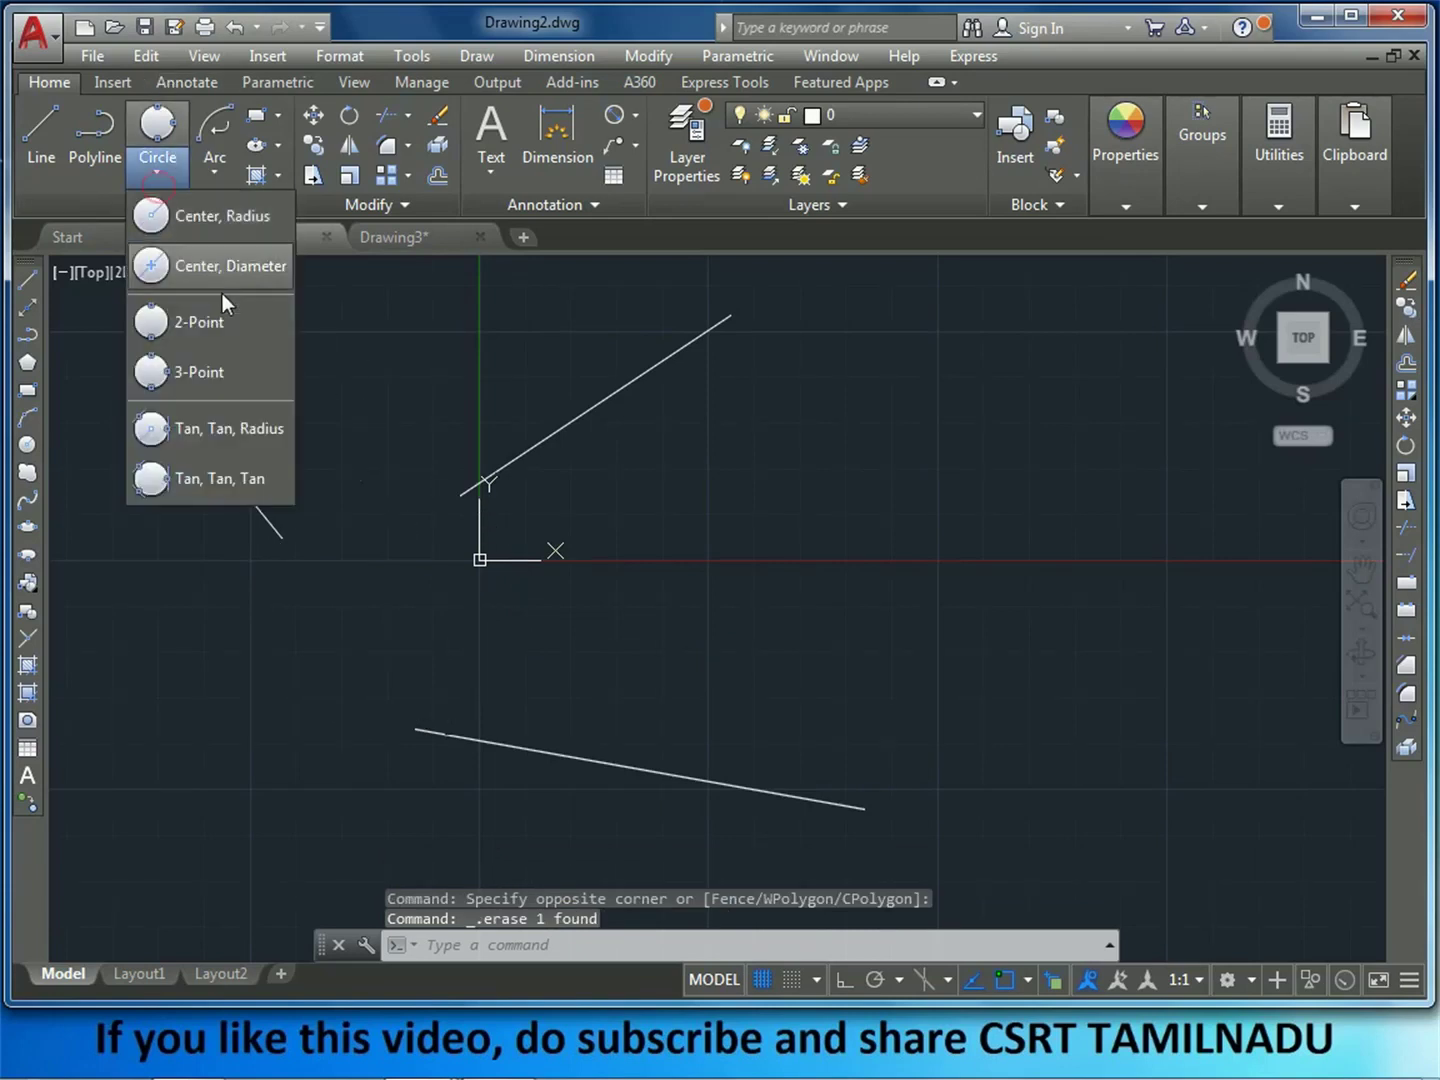
{"action": "left_click", "coordinate": [198, 319]}
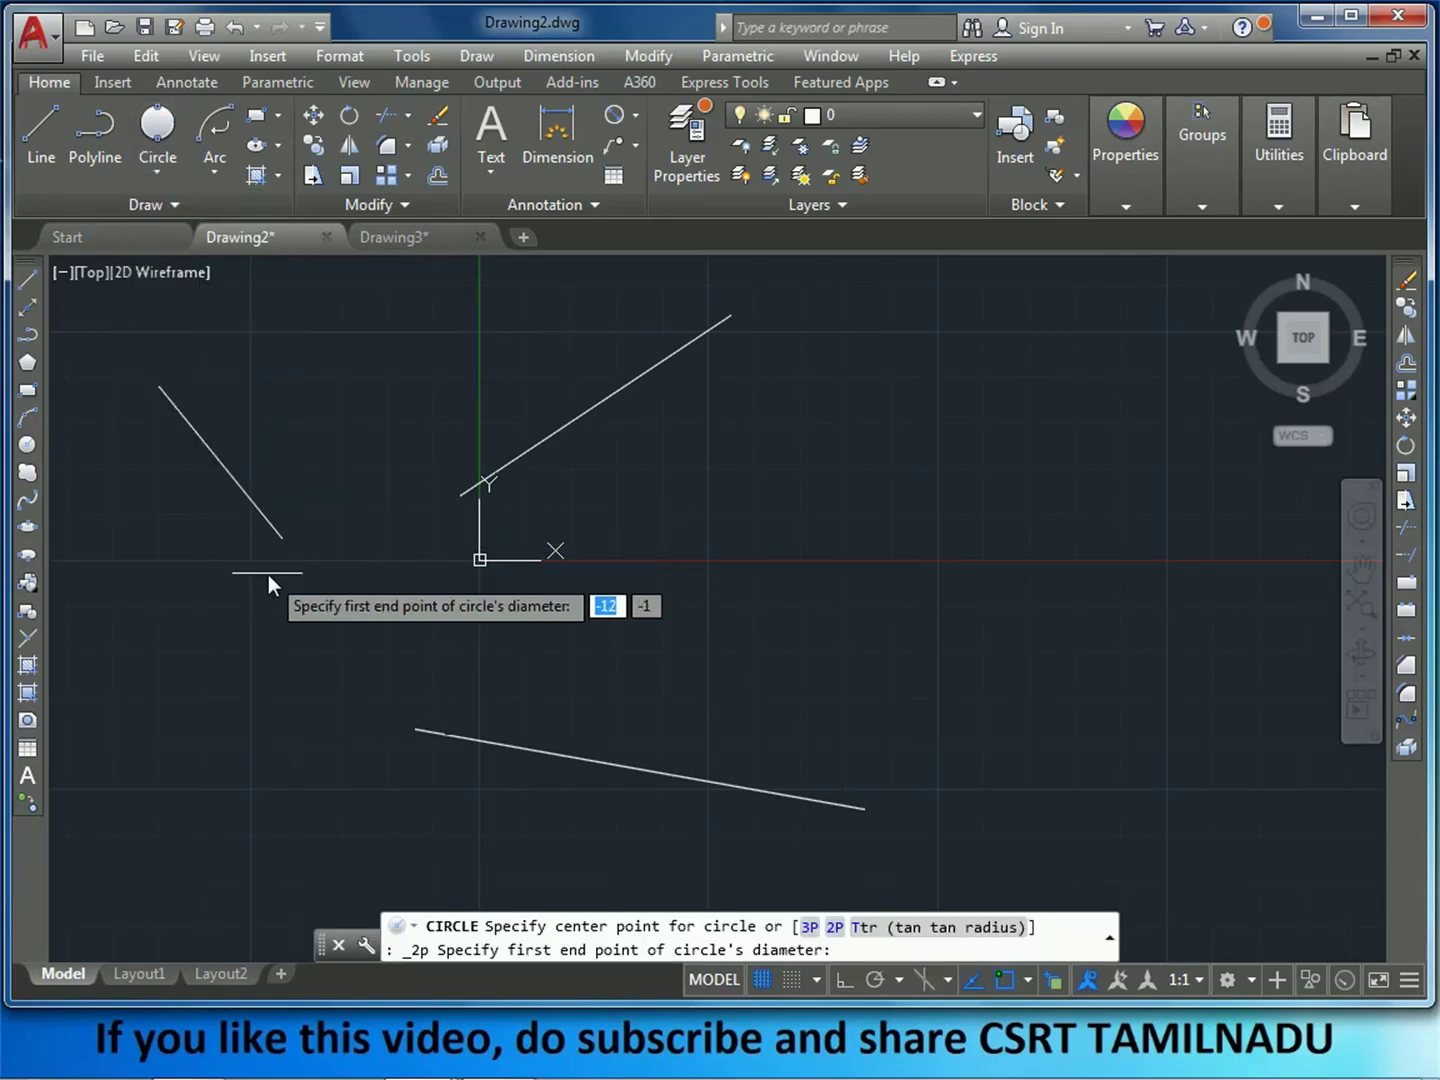
{"action": "left_click", "coordinate": [284, 542]}
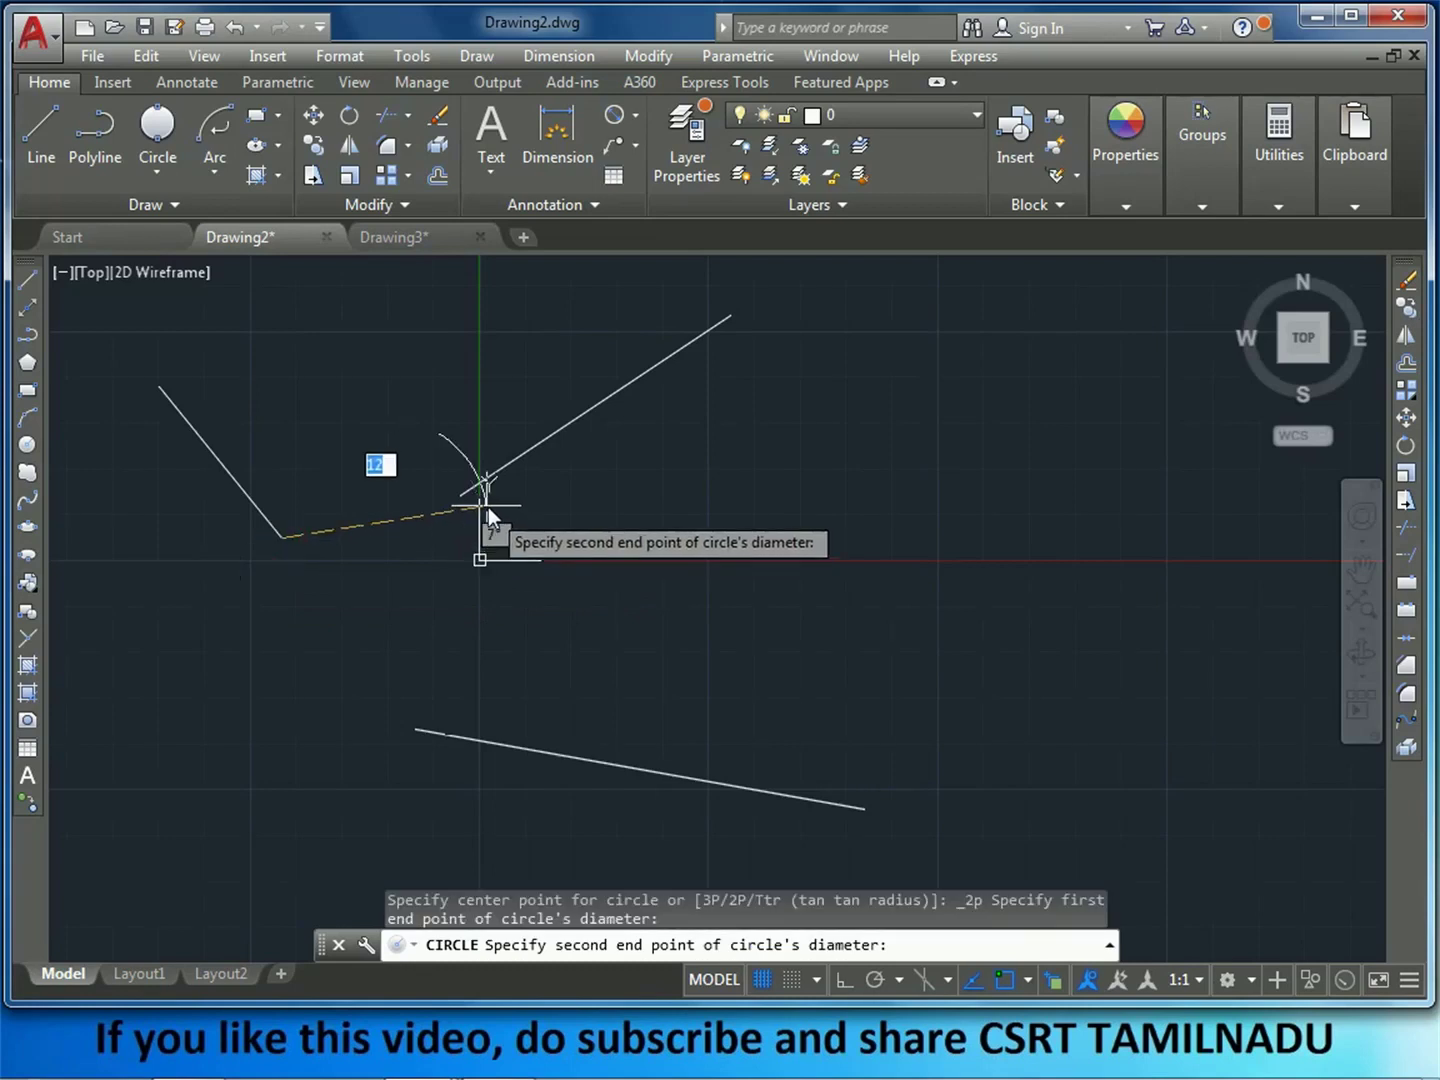
{"action": "left_click", "coordinate": [463, 499]}
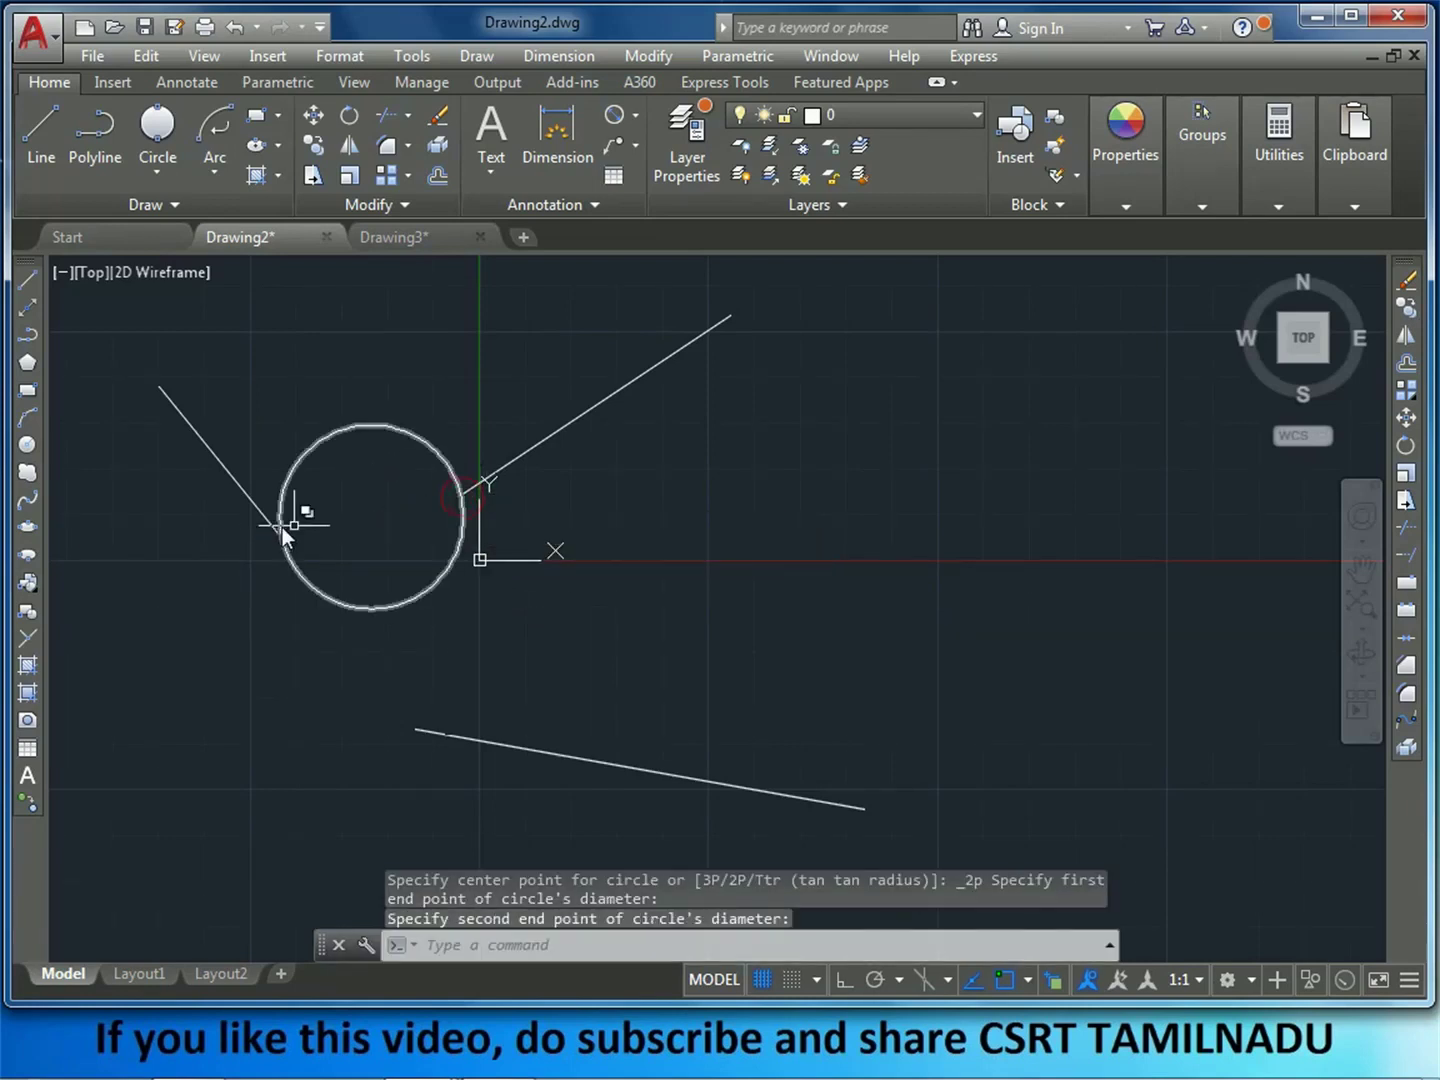
- Window-select the 2-Point circle and delete it
{"action": "left_click", "coordinate": [399, 482]}
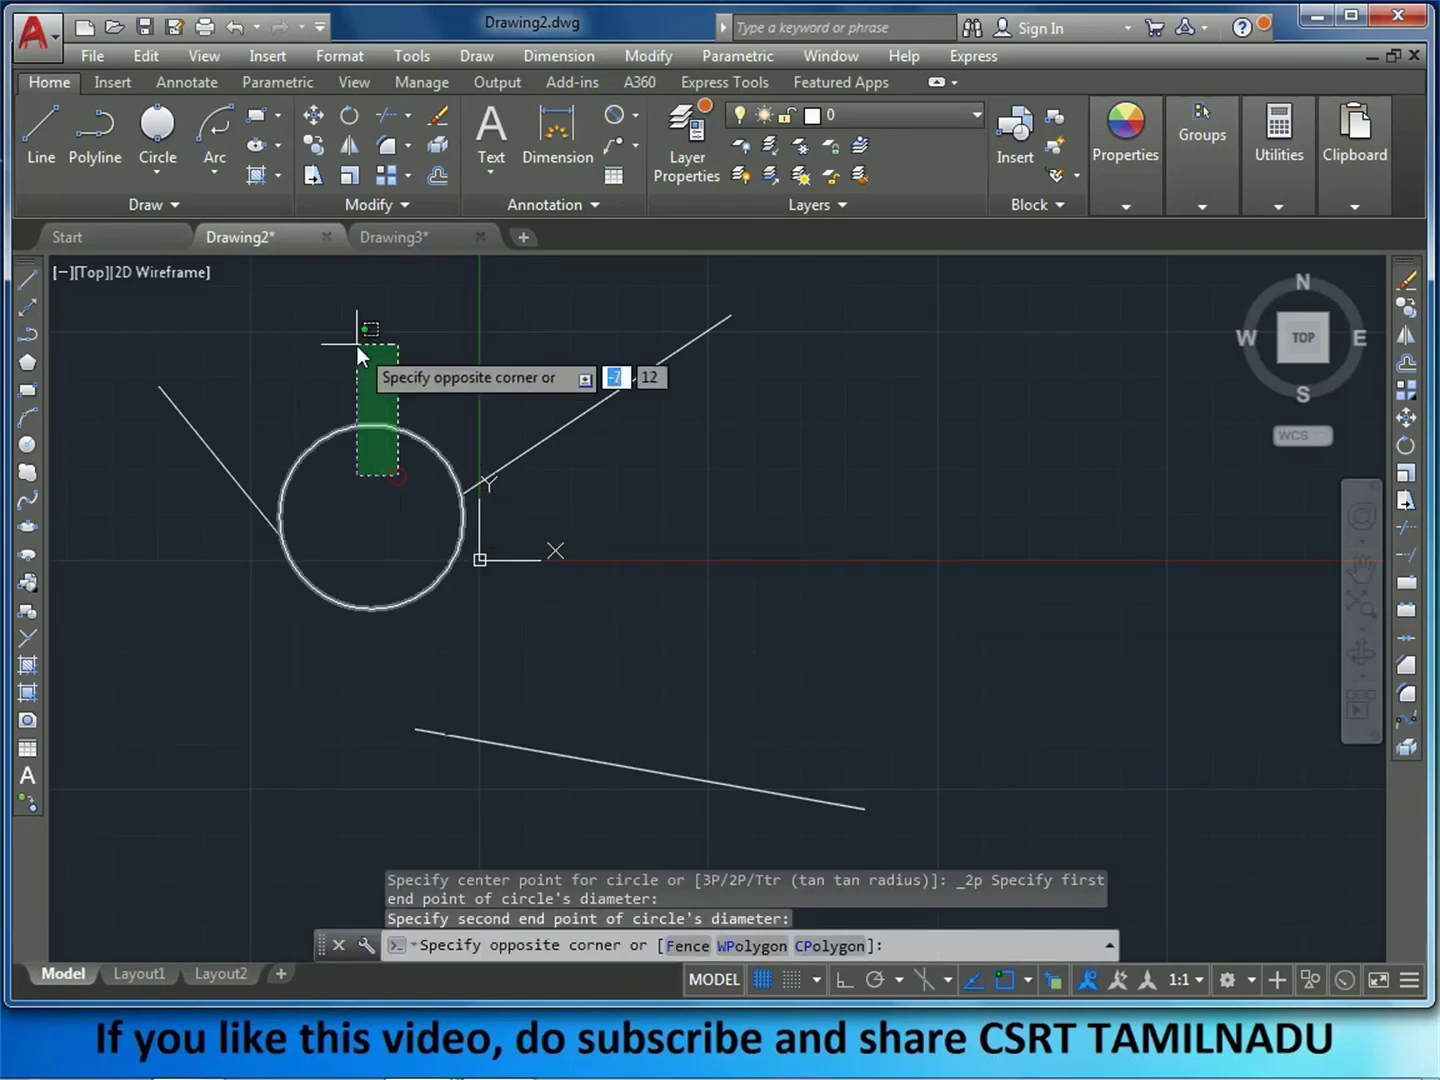
{"action": "left_click", "coordinate": [356, 347]}
{"action": "key", "text": "Delete"}
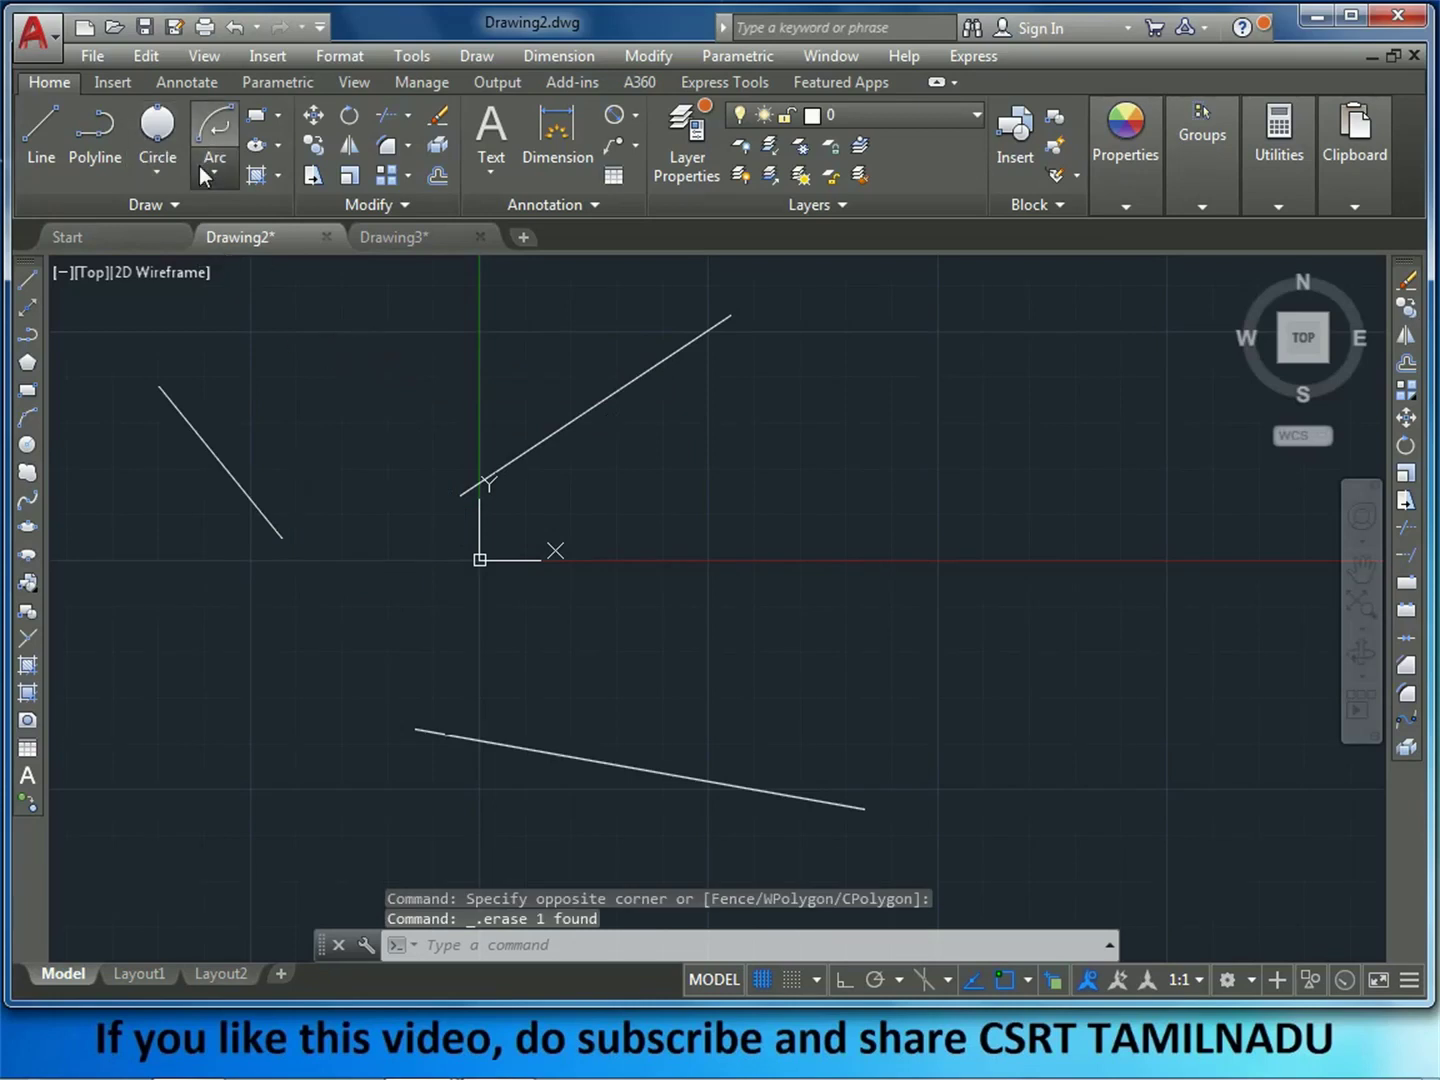
- Browse the Arc and Circle drop-downs, then zoom out and pan the drawing left
{"action": "left_click", "coordinate": [210, 169]}
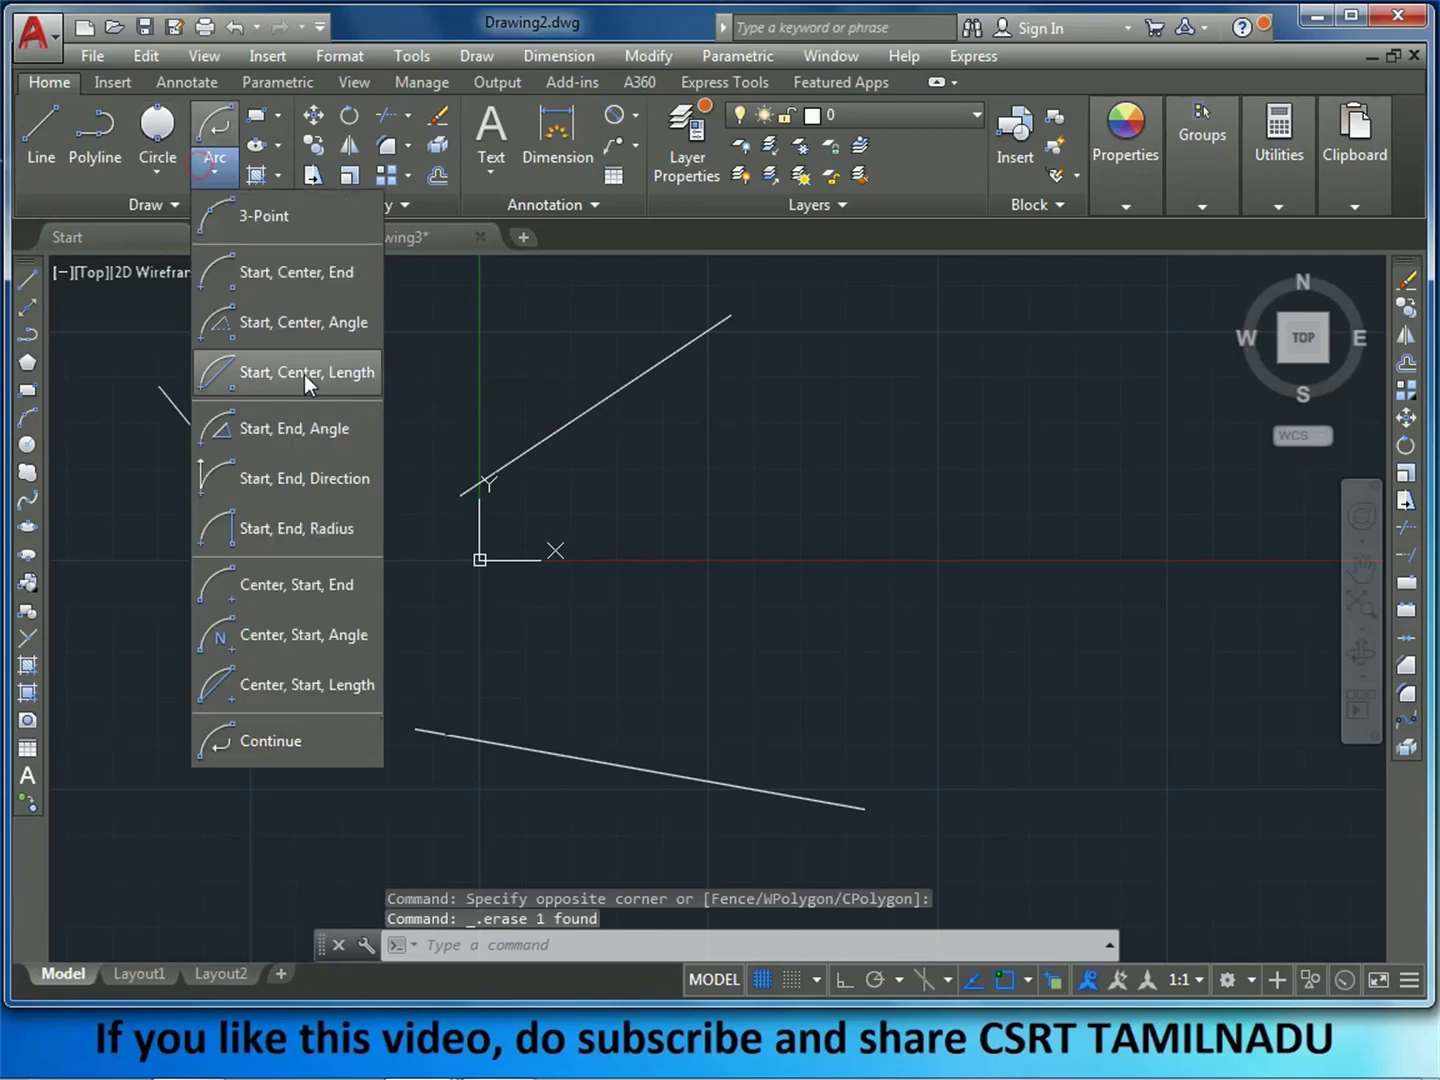
{"action": "left_click", "coordinate": [149, 184]}
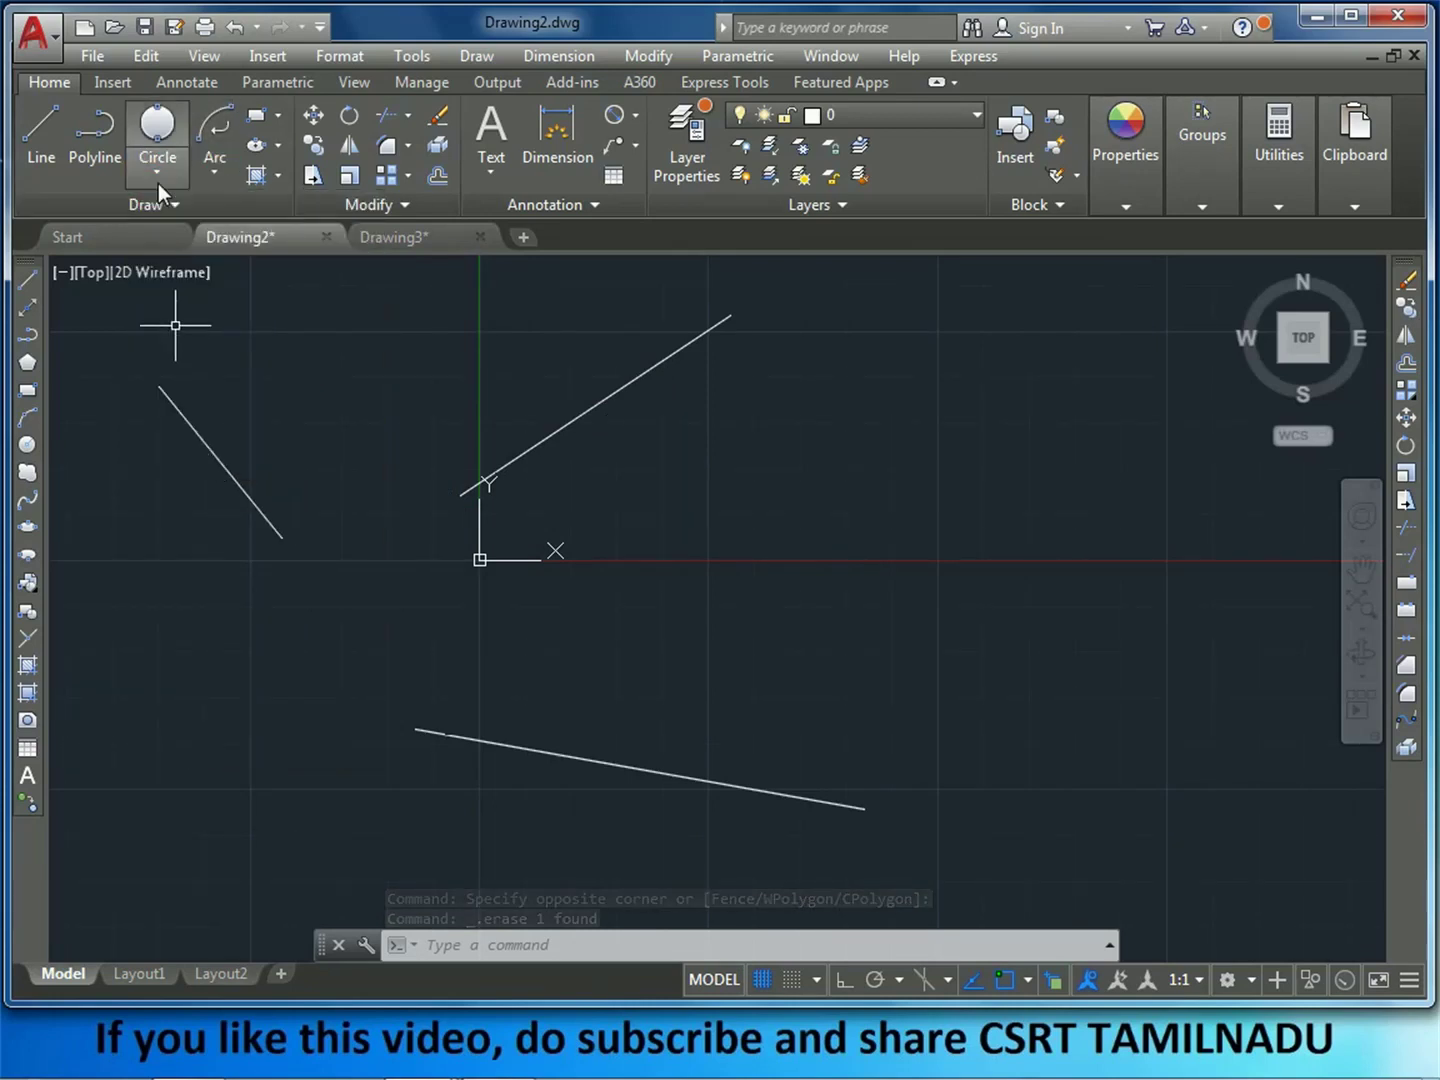
{"action": "left_click", "coordinate": [157, 180]}
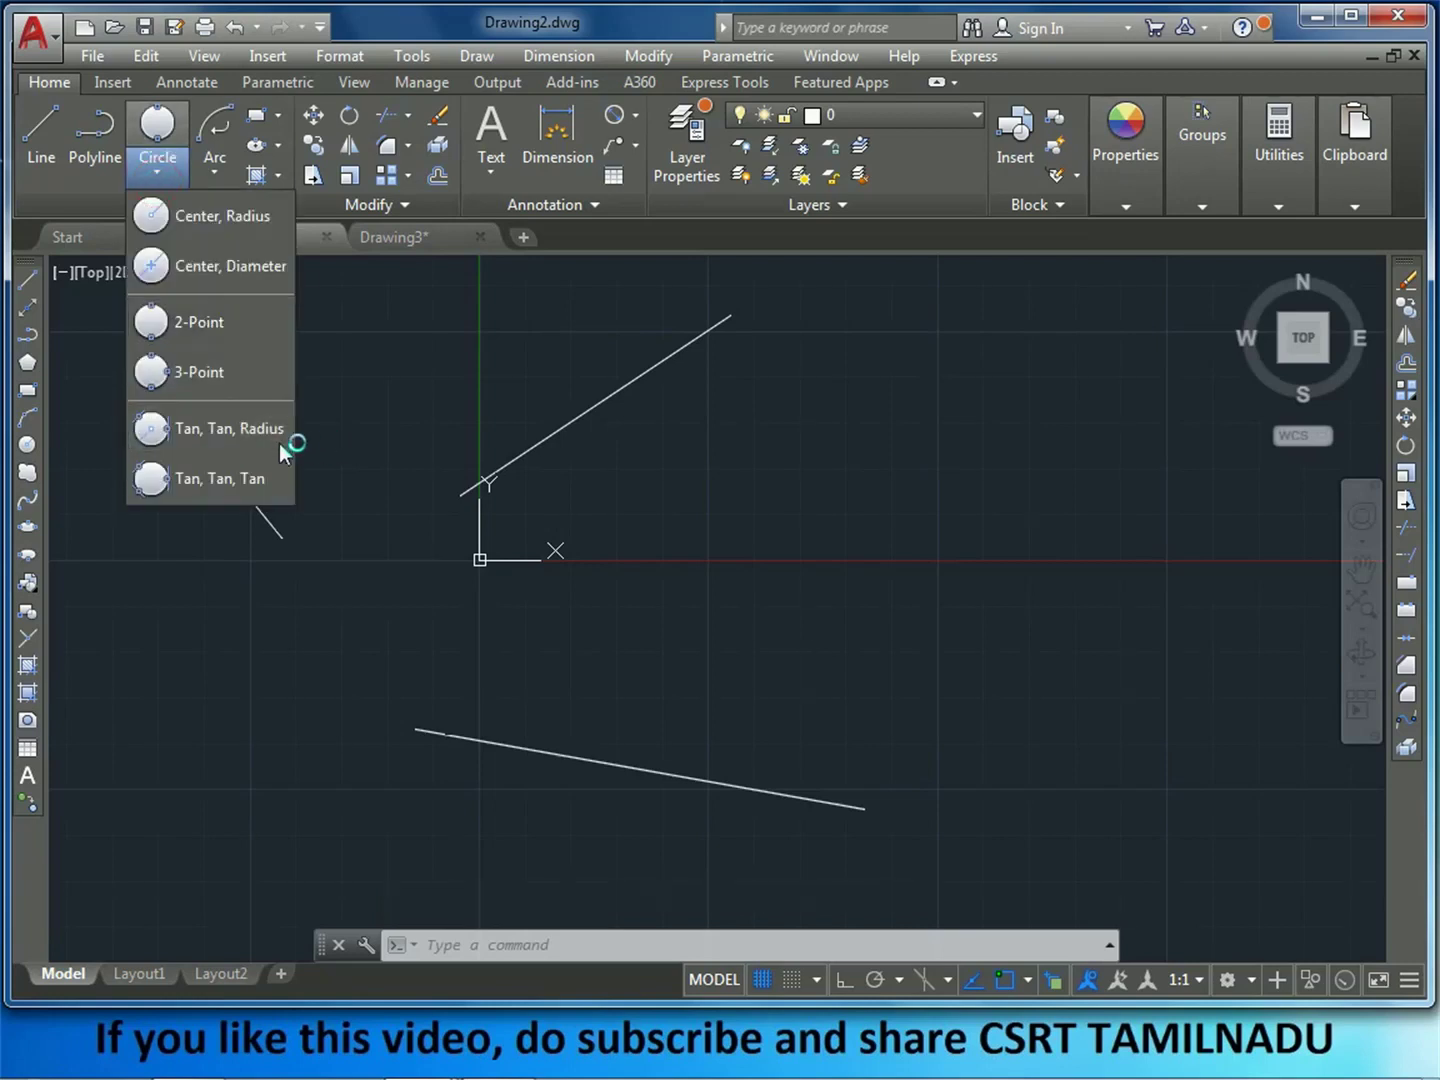
{"action": "scroll", "coordinate": [545, 571], "scroll_direction": "down", "scroll_amount": 2}
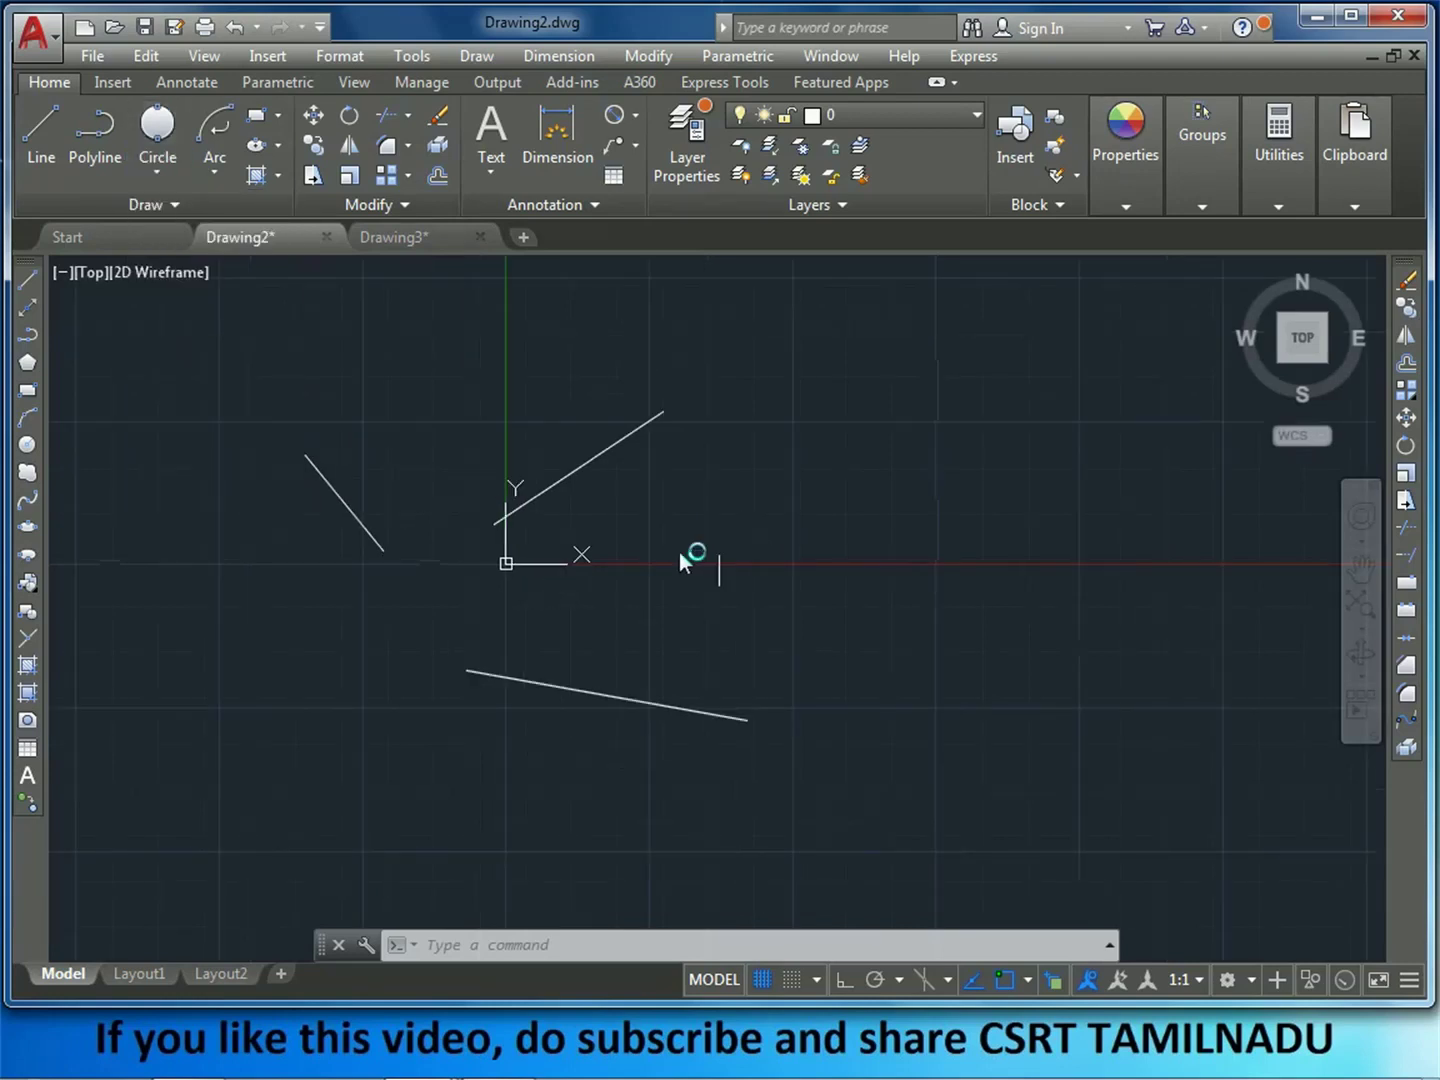
{"action": "middle_click_drag", "start_coordinate": [679, 552], "coordinate": [337, 553]}
- Draw a V-shaped two-segment line to the right of the existing lines
{"action": "type", "text": "l"}
{"action": "key", "text": "Return"}
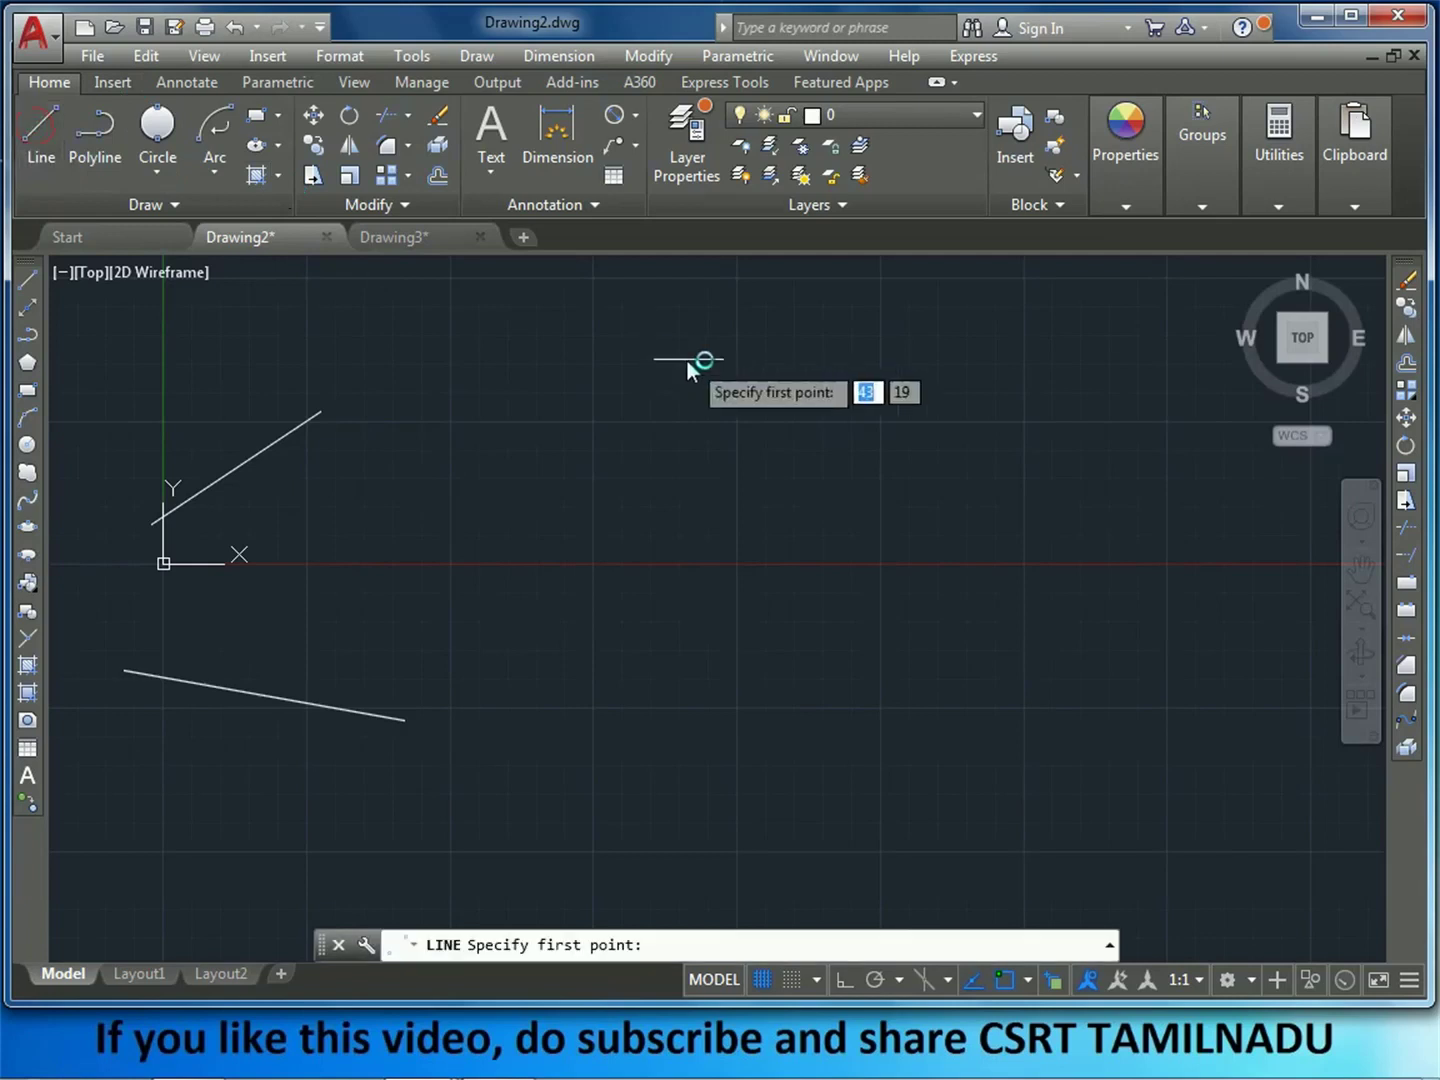
{"action": "left_click", "coordinate": [687, 358]}
{"action": "left_click", "coordinate": [480, 597]}
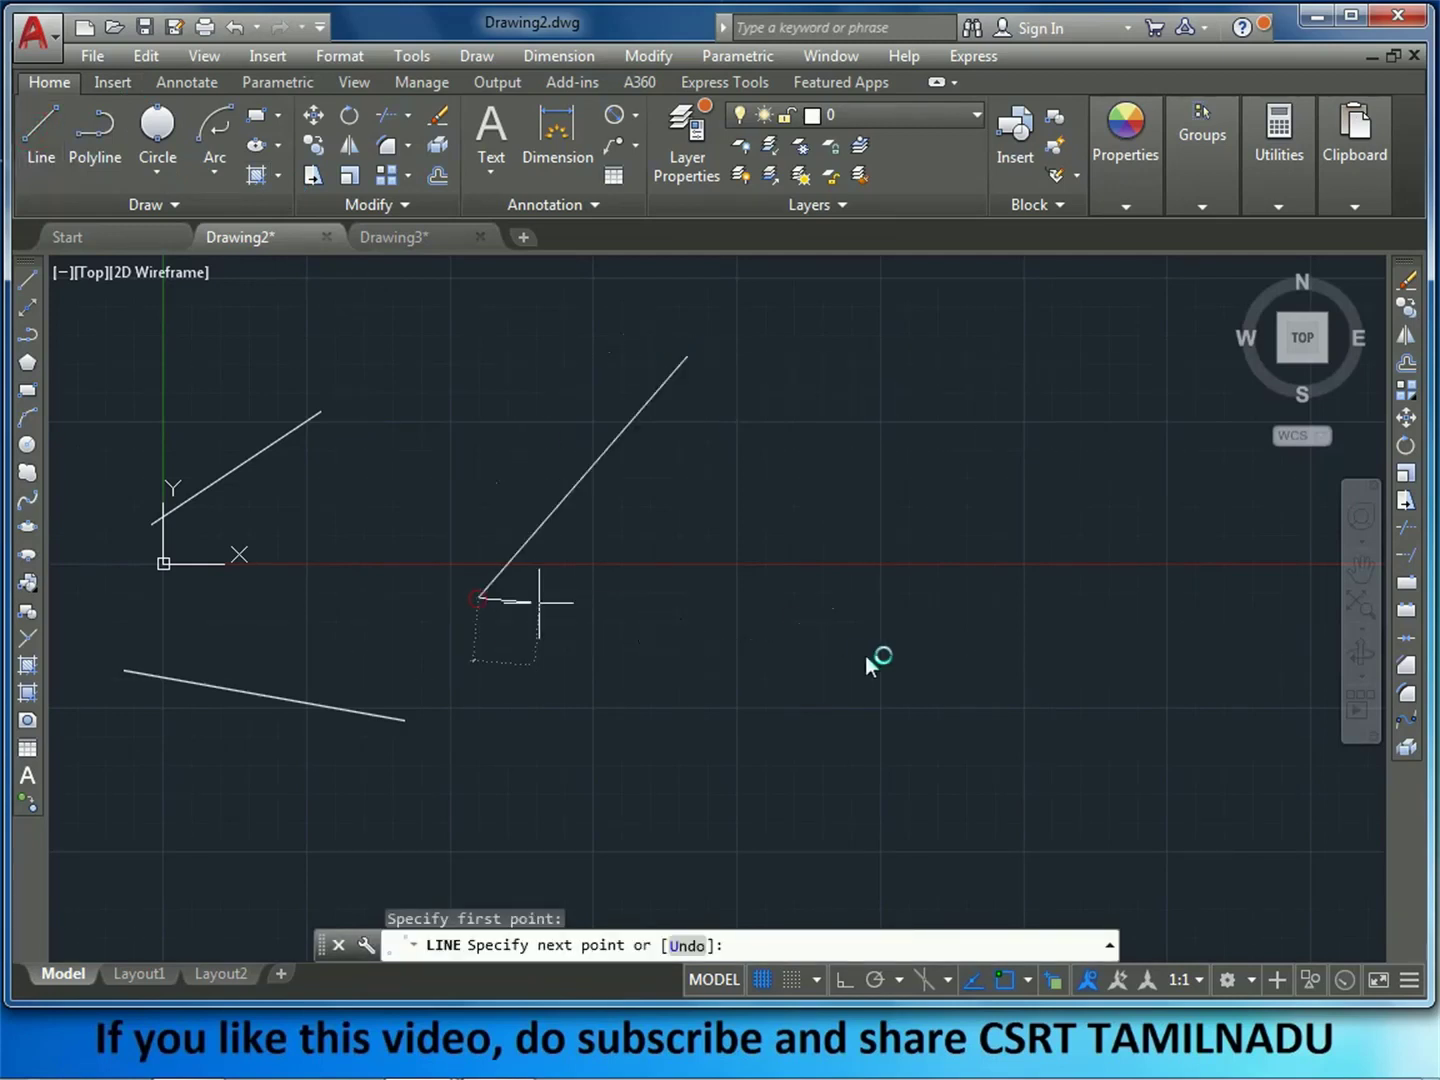
{"action": "left_click", "coordinate": [1049, 661]}
{"action": "key", "text": "Return"}
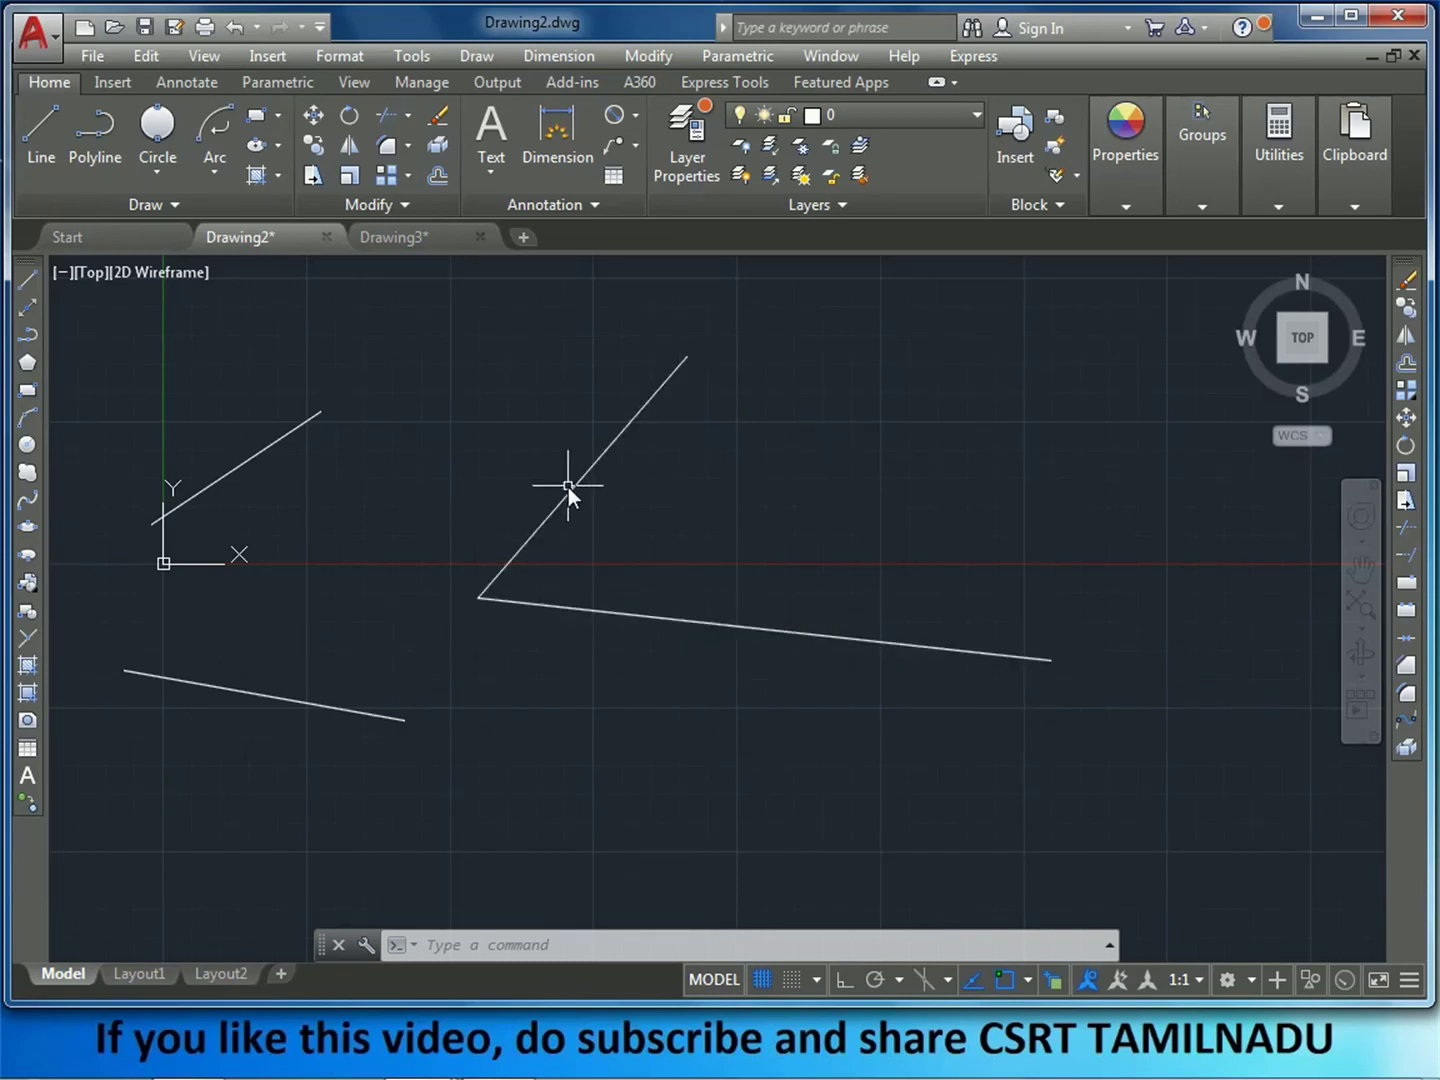
- Draw a Tan, Tan, Radius circle of radius 6 touching both arms of the V
{"action": "left_click", "coordinate": [158, 173]}
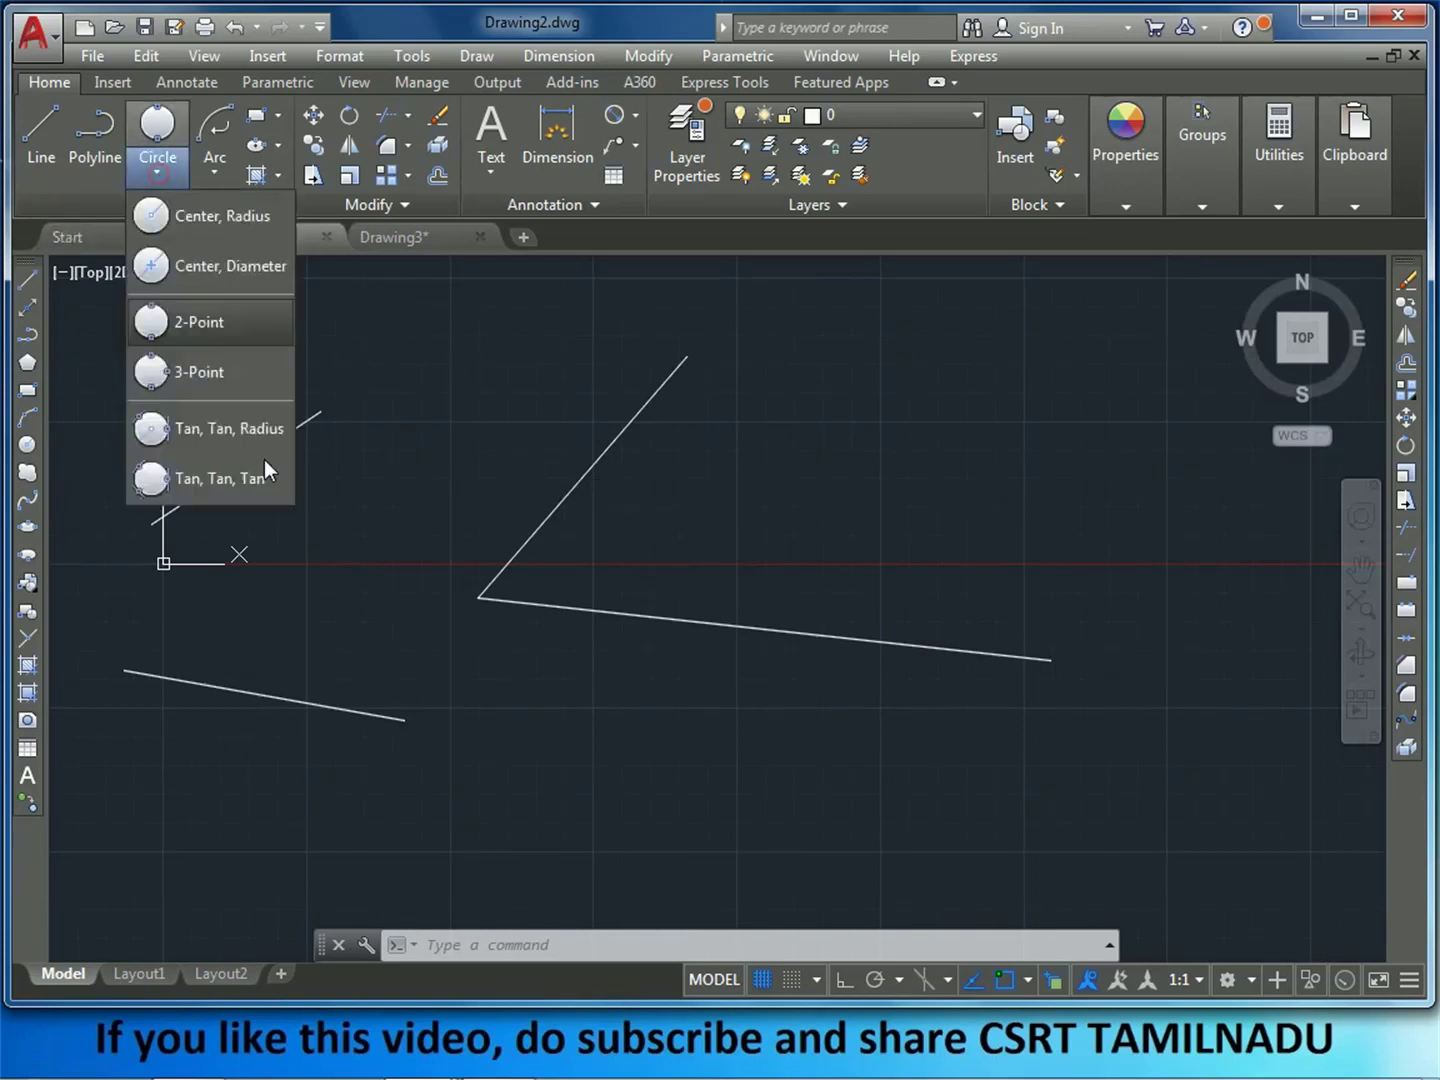
{"action": "left_click", "coordinate": [240, 437]}
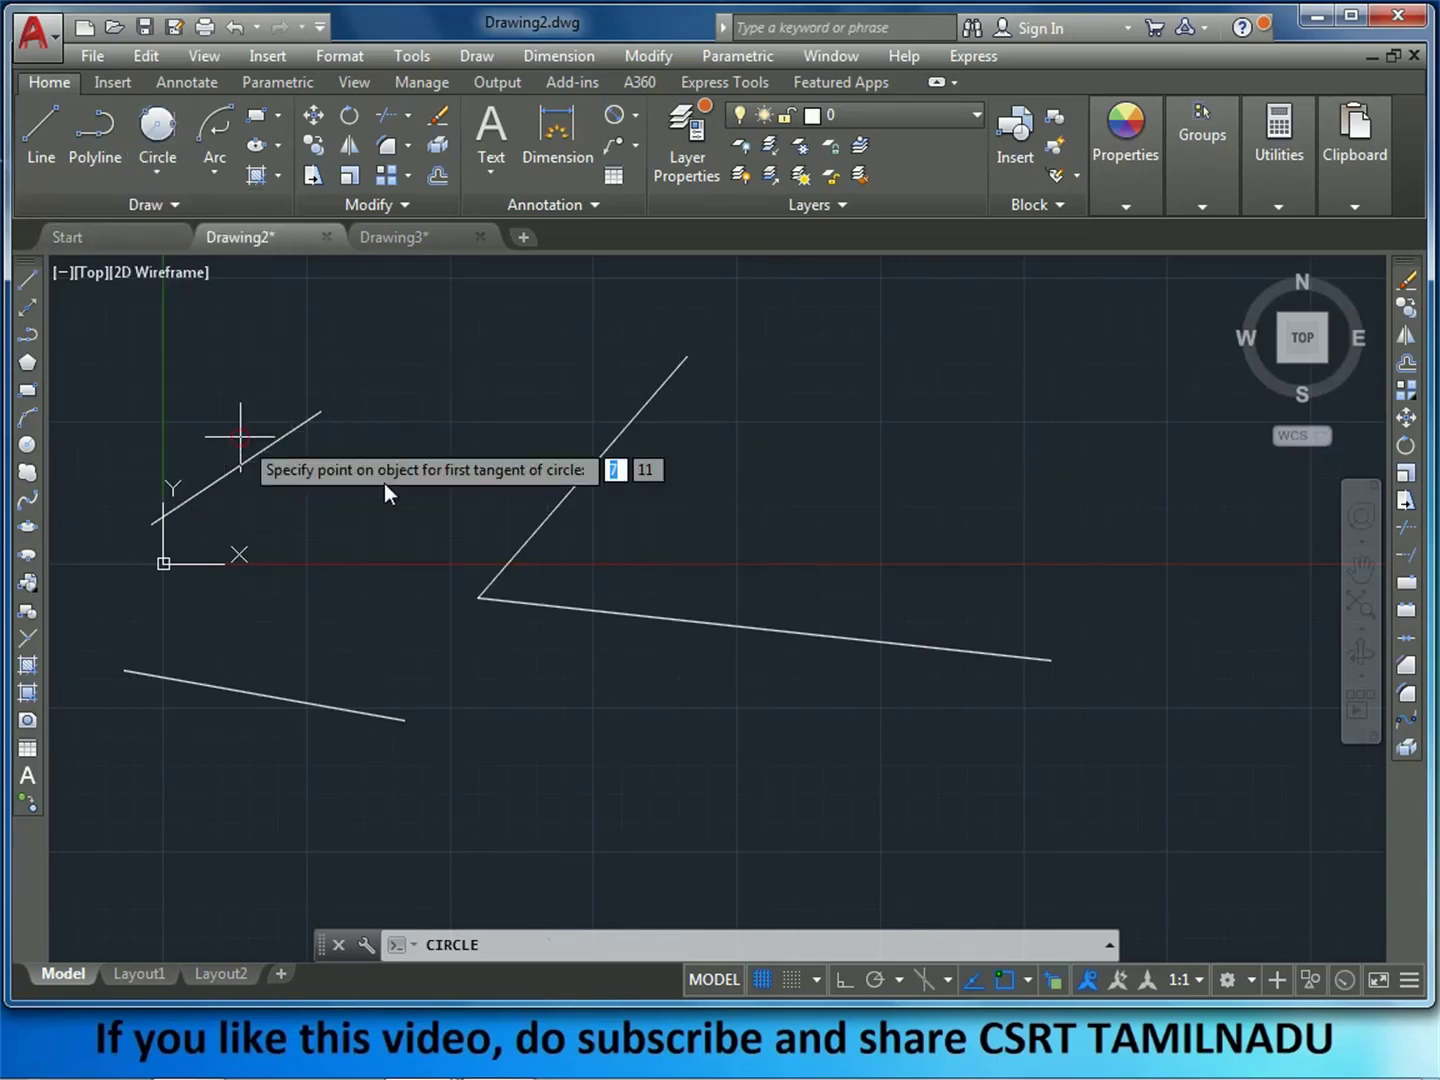
{"action": "left_click", "coordinate": [555, 519]}
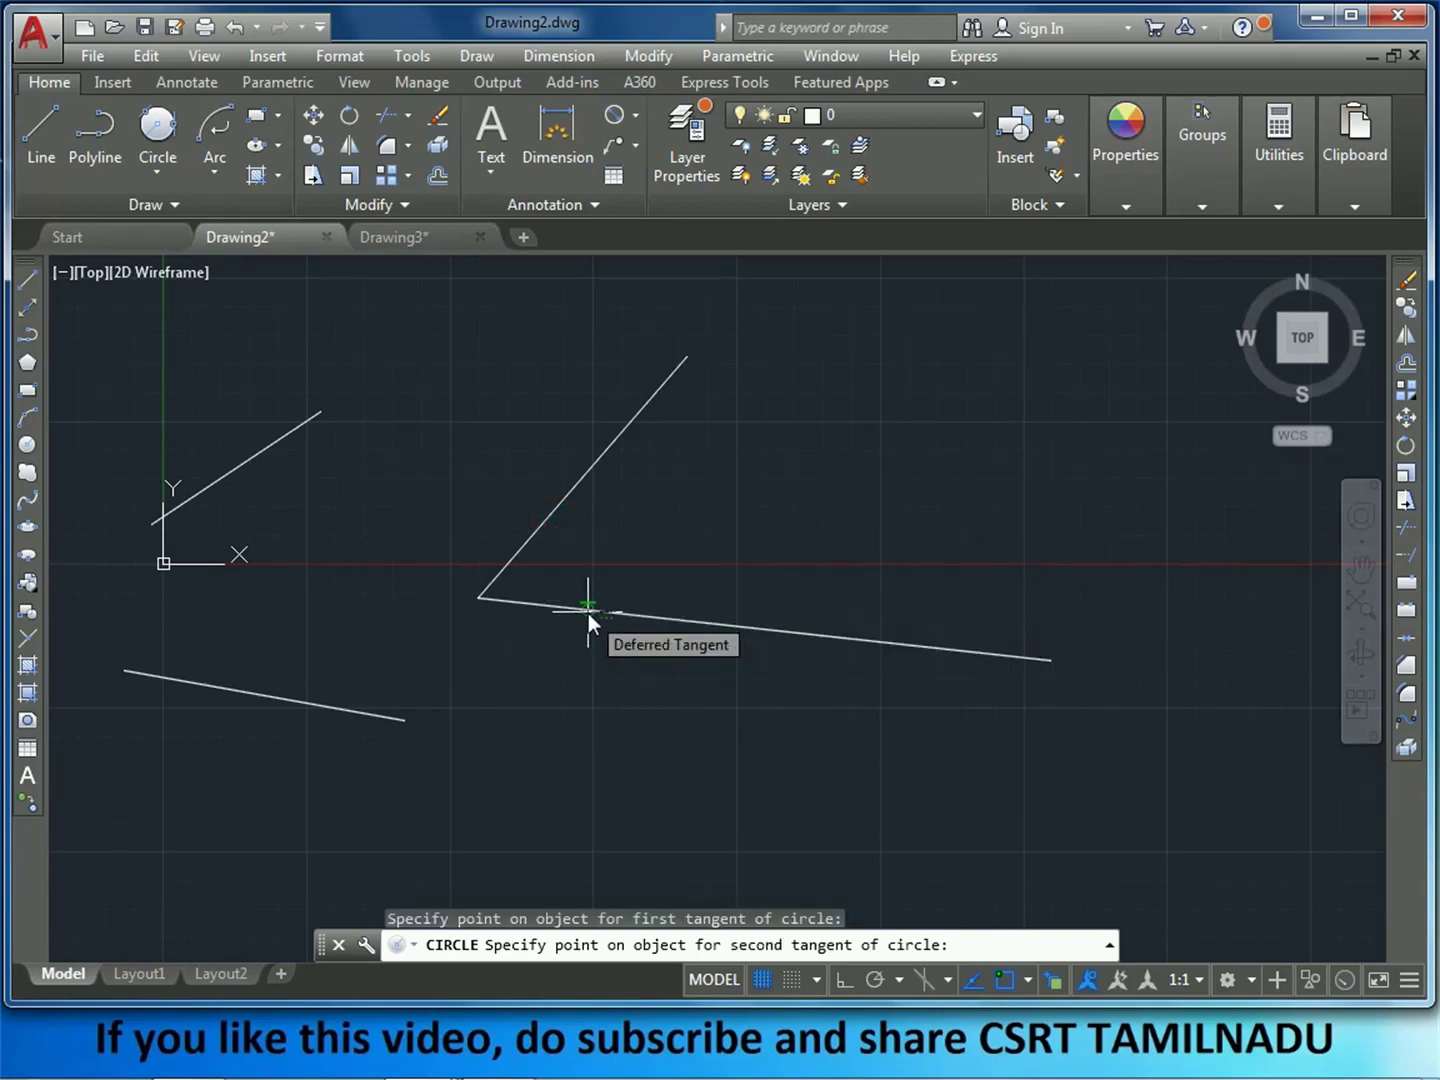
{"action": "left_click", "coordinate": [589, 613]}
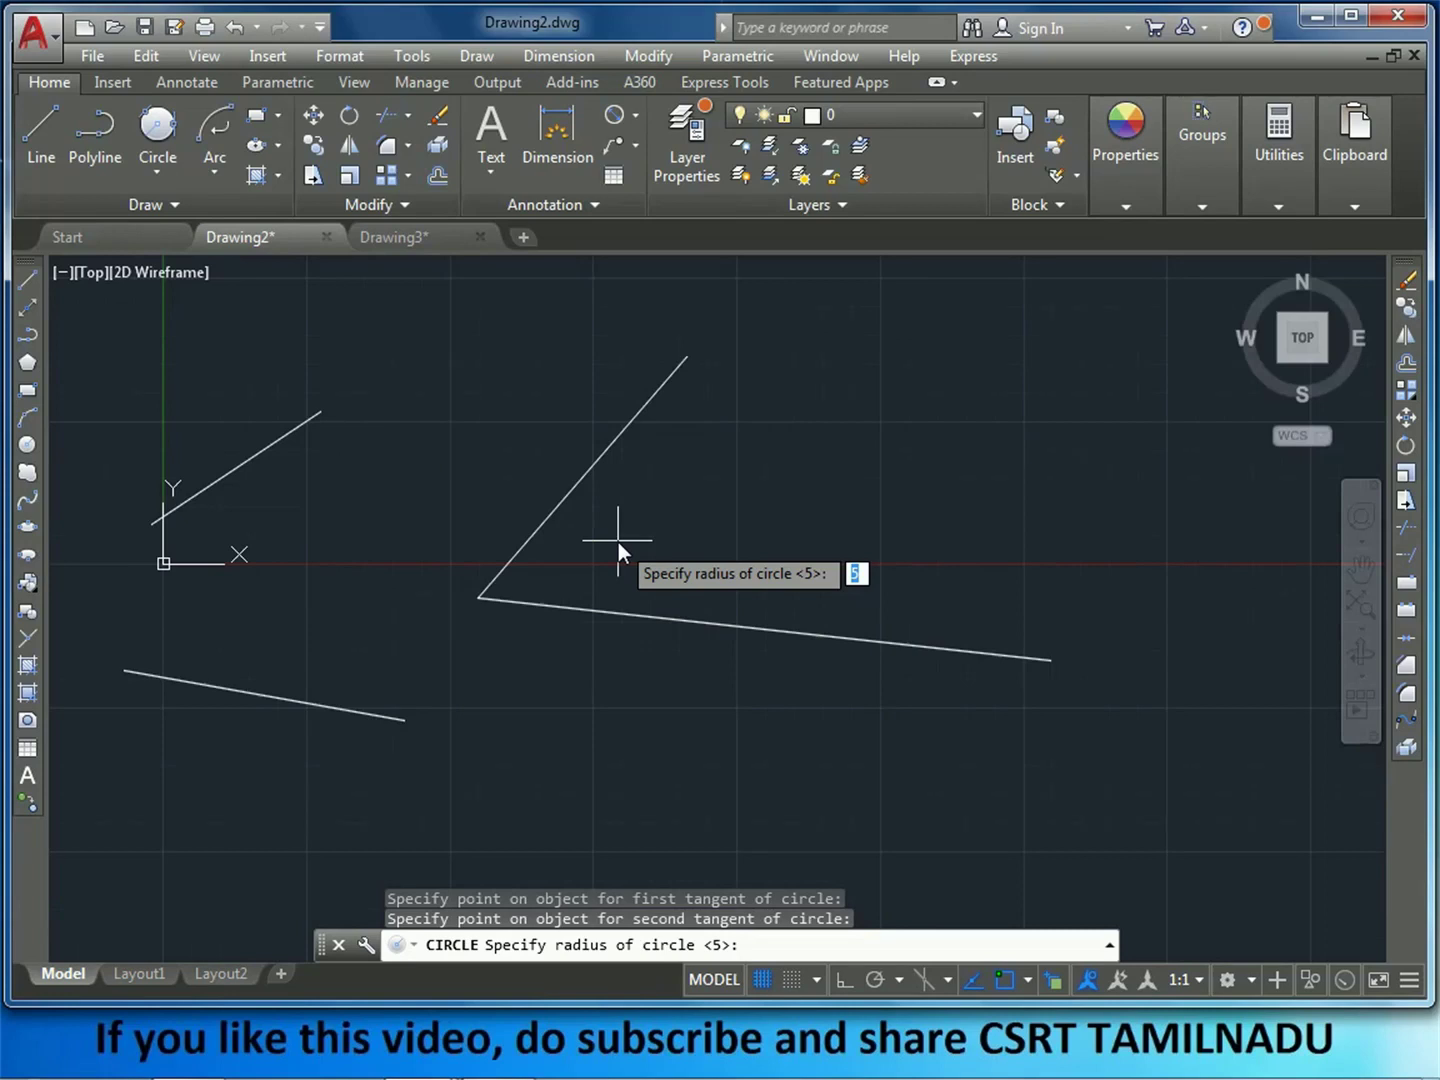
{"action": "type", "text": "6"}
{"action": "key", "text": "Return"}
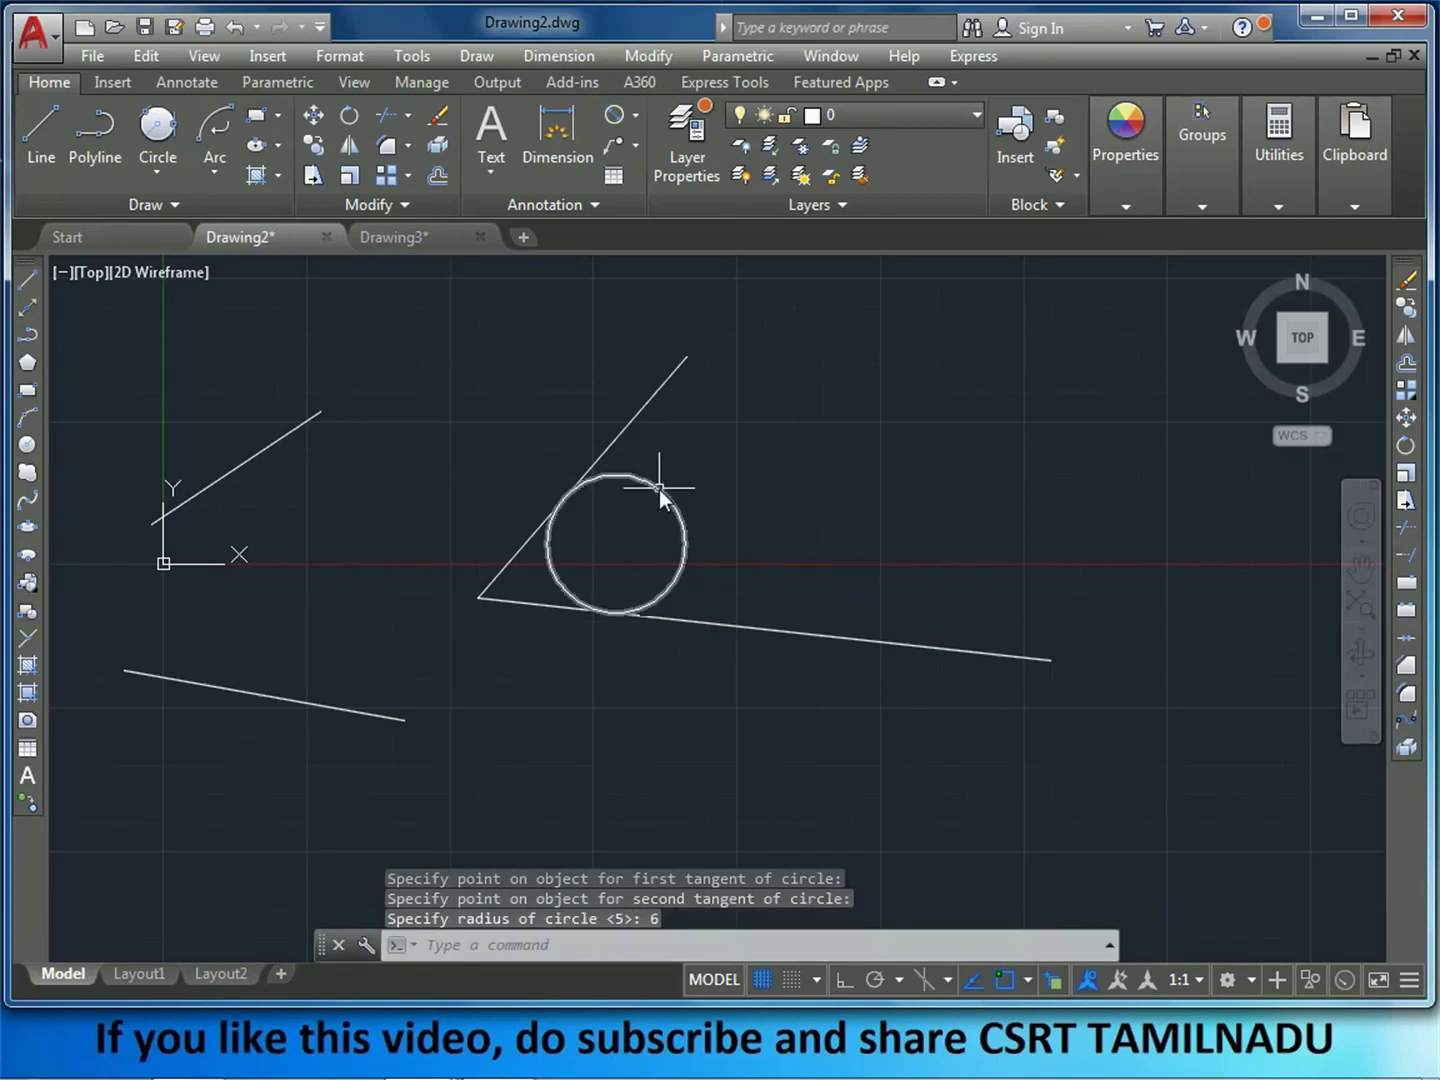
{"action": "left_click", "coordinate": [636, 116]}
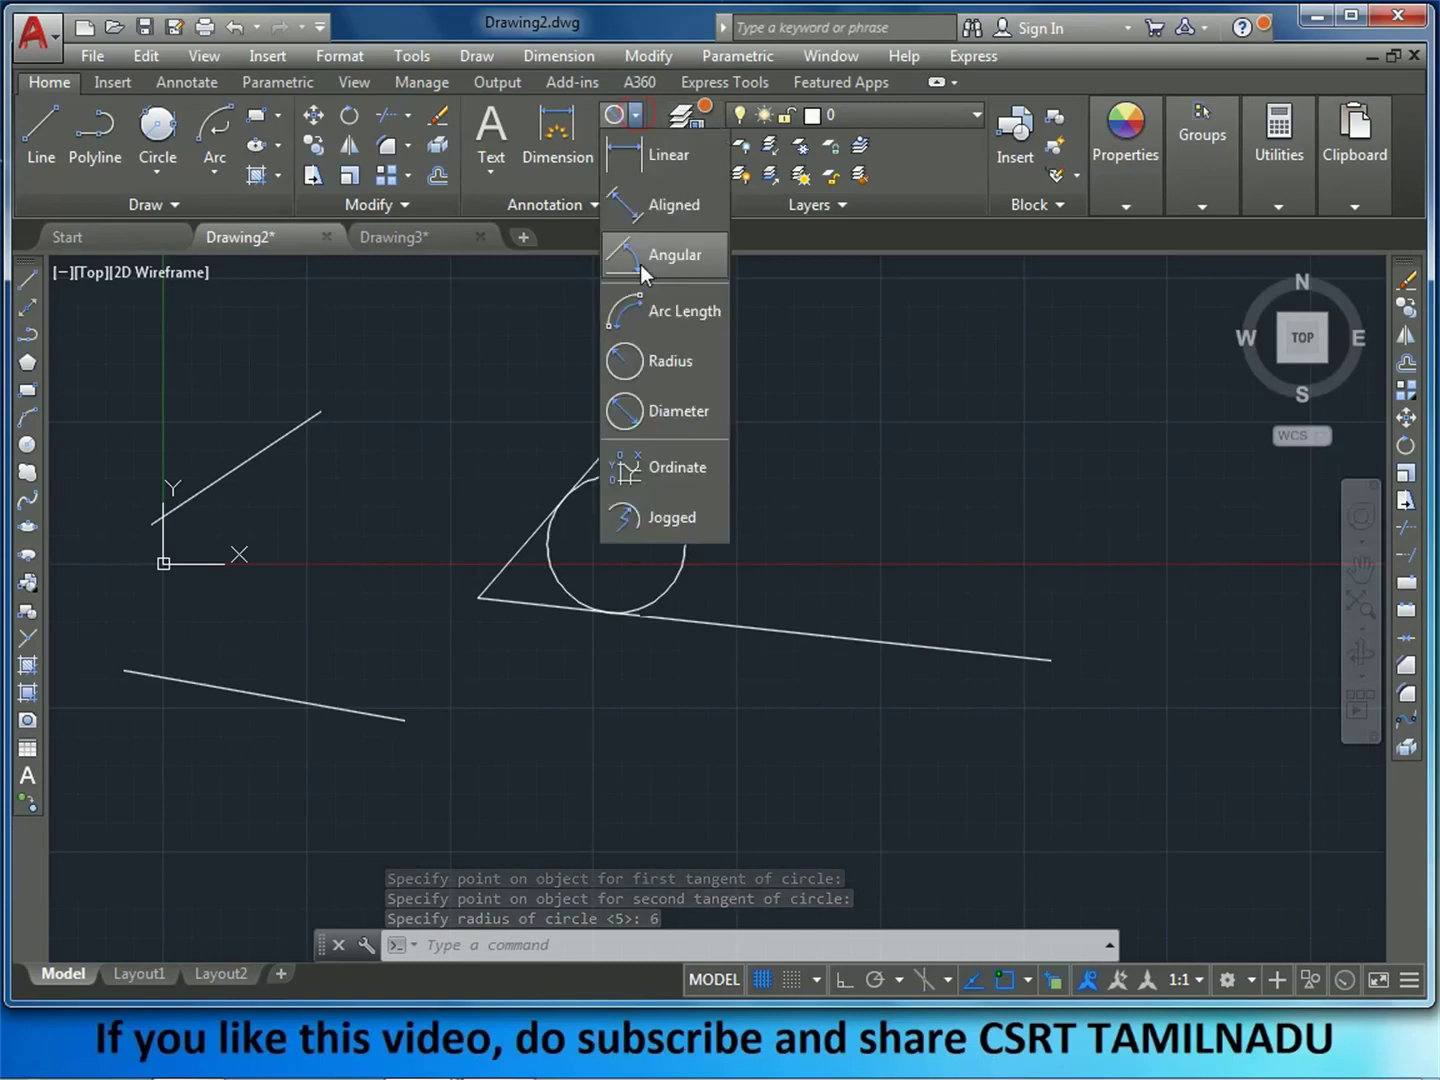
- Place an R6.0000 radius dimension on the tangent circle
{"action": "left_click", "coordinate": [661, 362]}
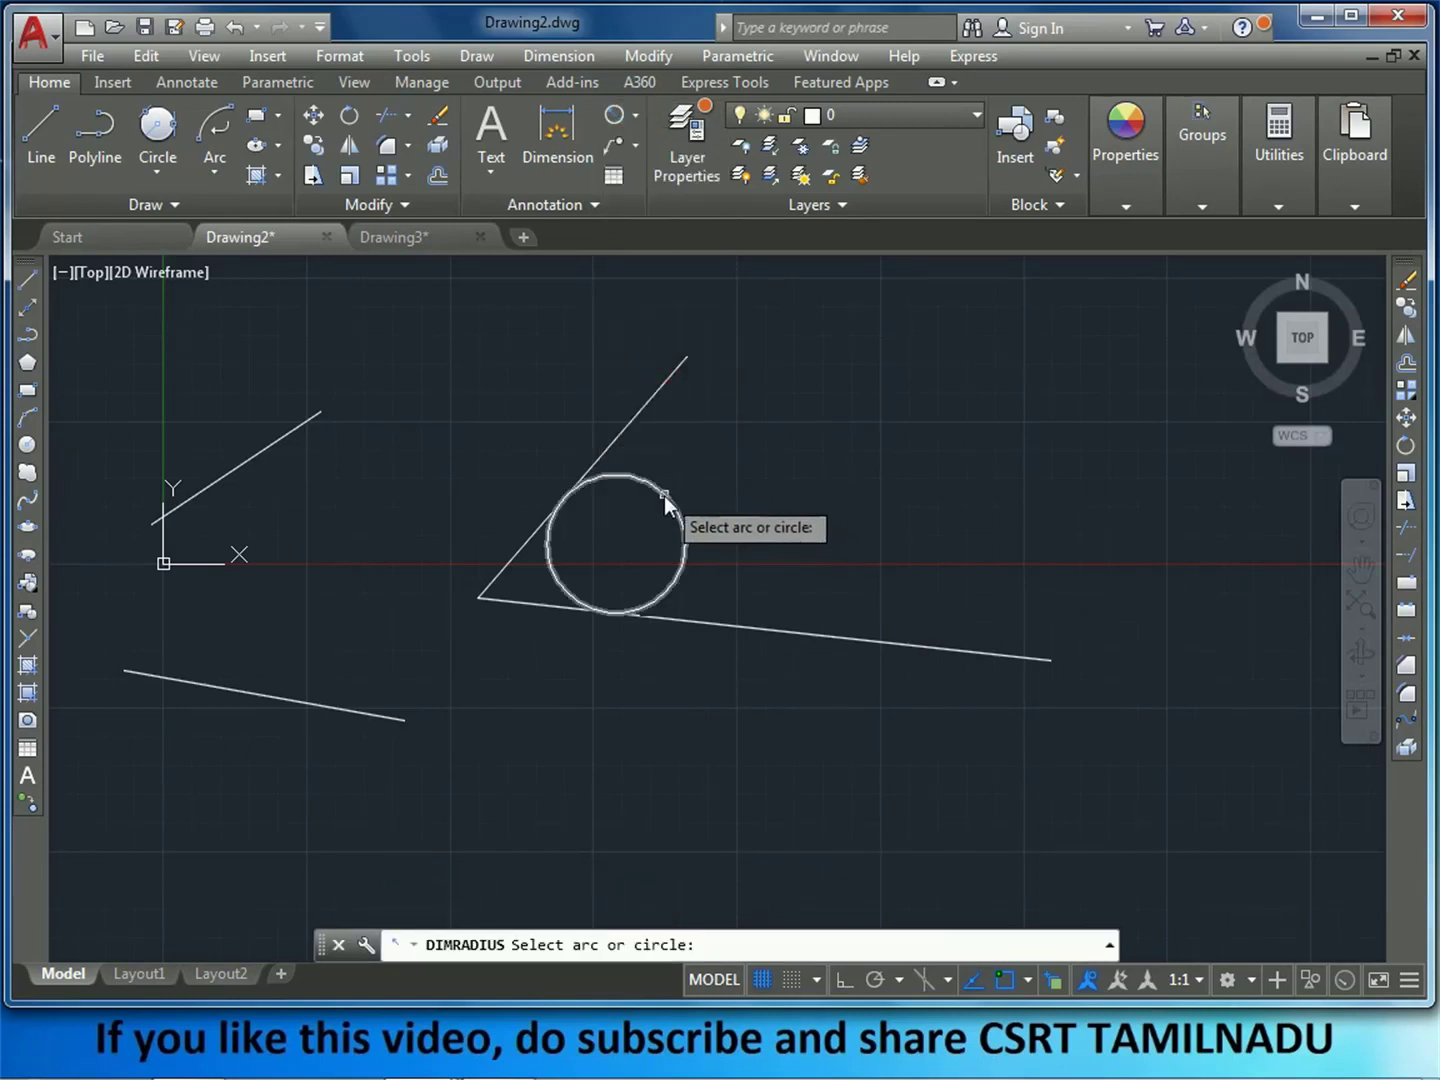
{"action": "left_click", "coordinate": [662, 503]}
{"action": "scroll", "coordinate": [757, 461], "scroll_direction": "up", "scroll_amount": 2}
{"action": "scroll", "coordinate": [575, 417], "scroll_direction": "up", "scroll_amount": 3}
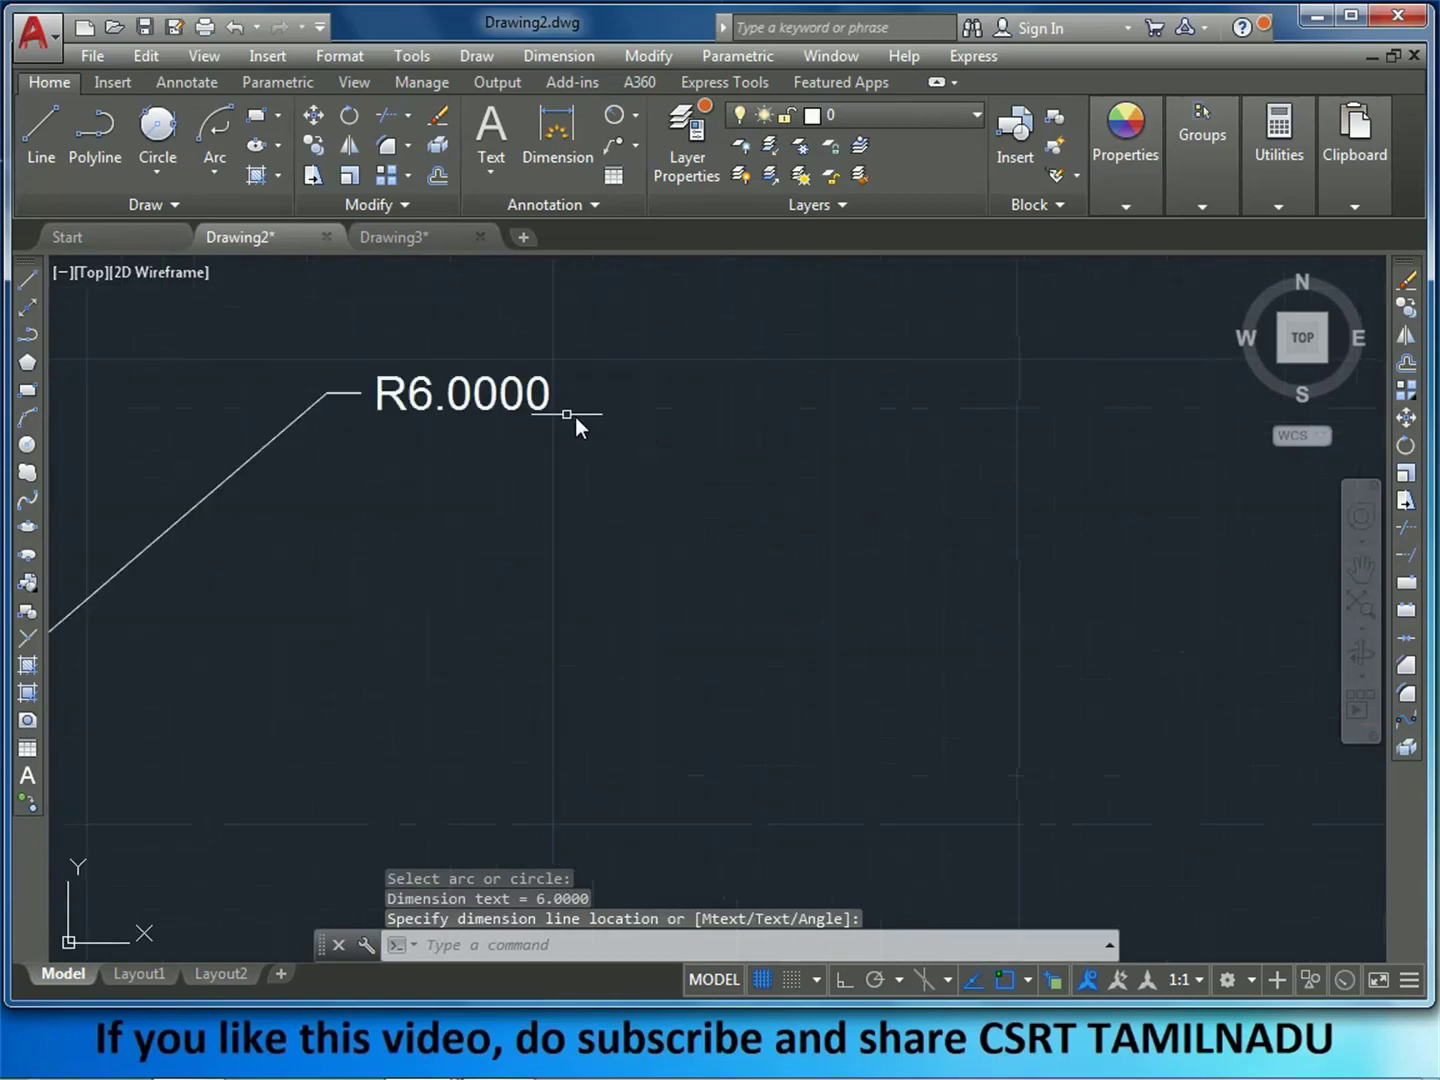
{"action": "scroll", "coordinate": [483, 402], "scroll_direction": "down", "scroll_amount": 3}
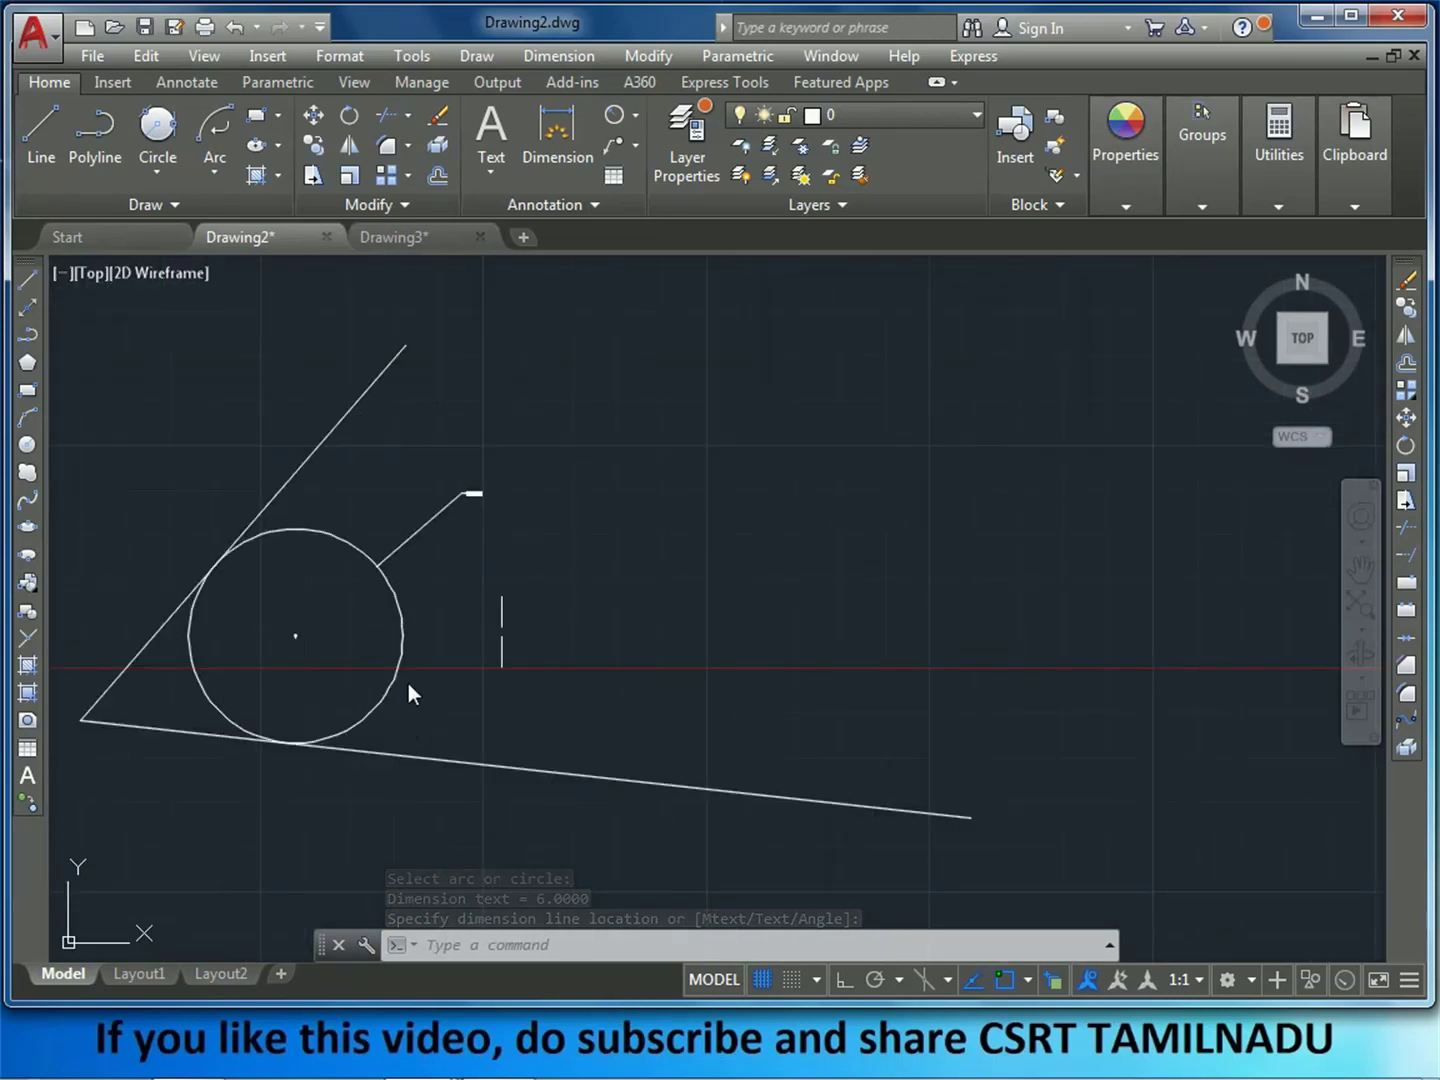
{"action": "left_click", "coordinate": [740, 59]}
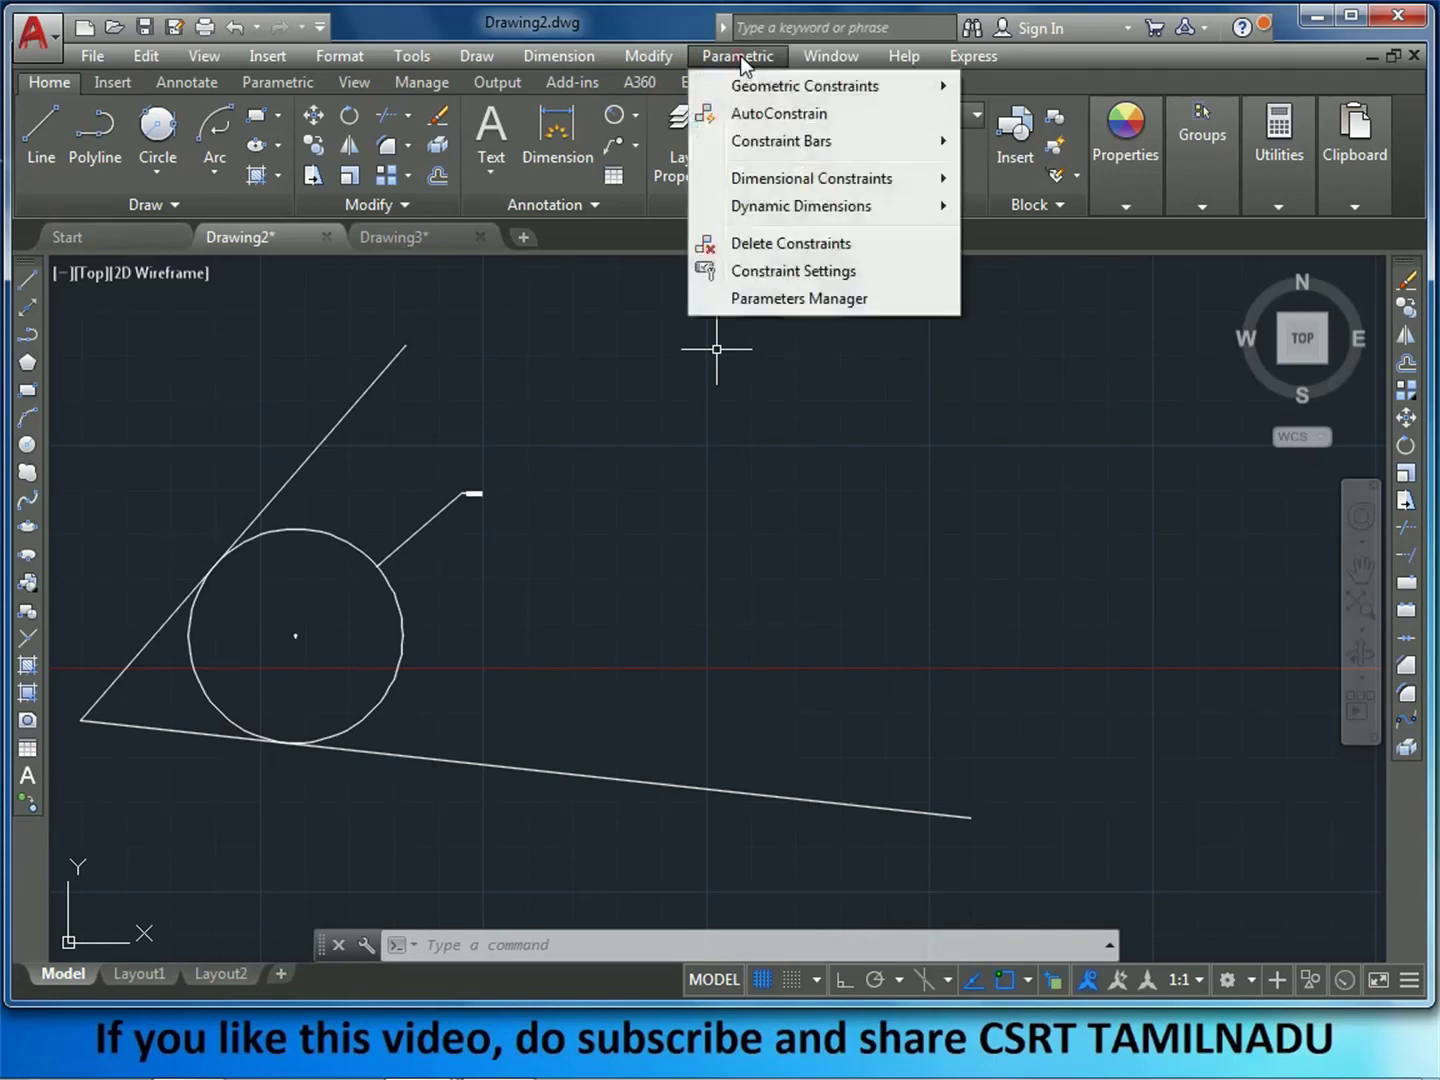
- AutoConstrain the circle, both V lines and the dimension, applying 3 tangency-type constraints
{"action": "left_click", "coordinate": [765, 115]}
{"action": "scroll", "coordinate": [784, 456], "scroll_direction": "down", "scroll_amount": 5}
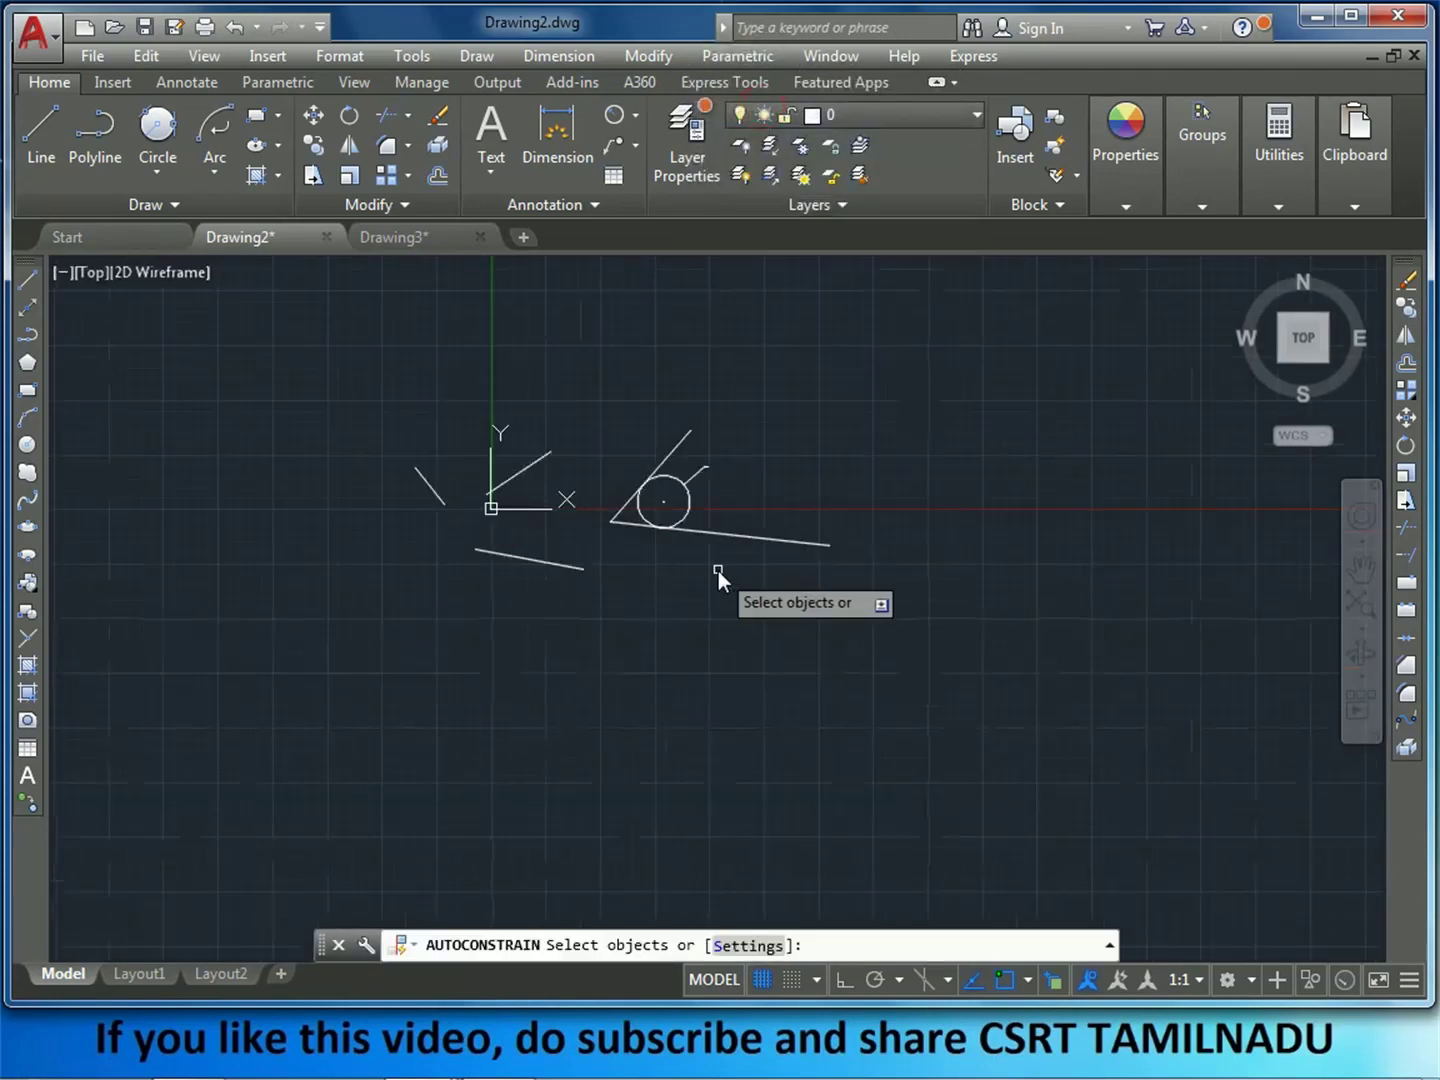
{"action": "left_click", "coordinate": [733, 558]}
{"action": "left_click", "coordinate": [637, 430]}
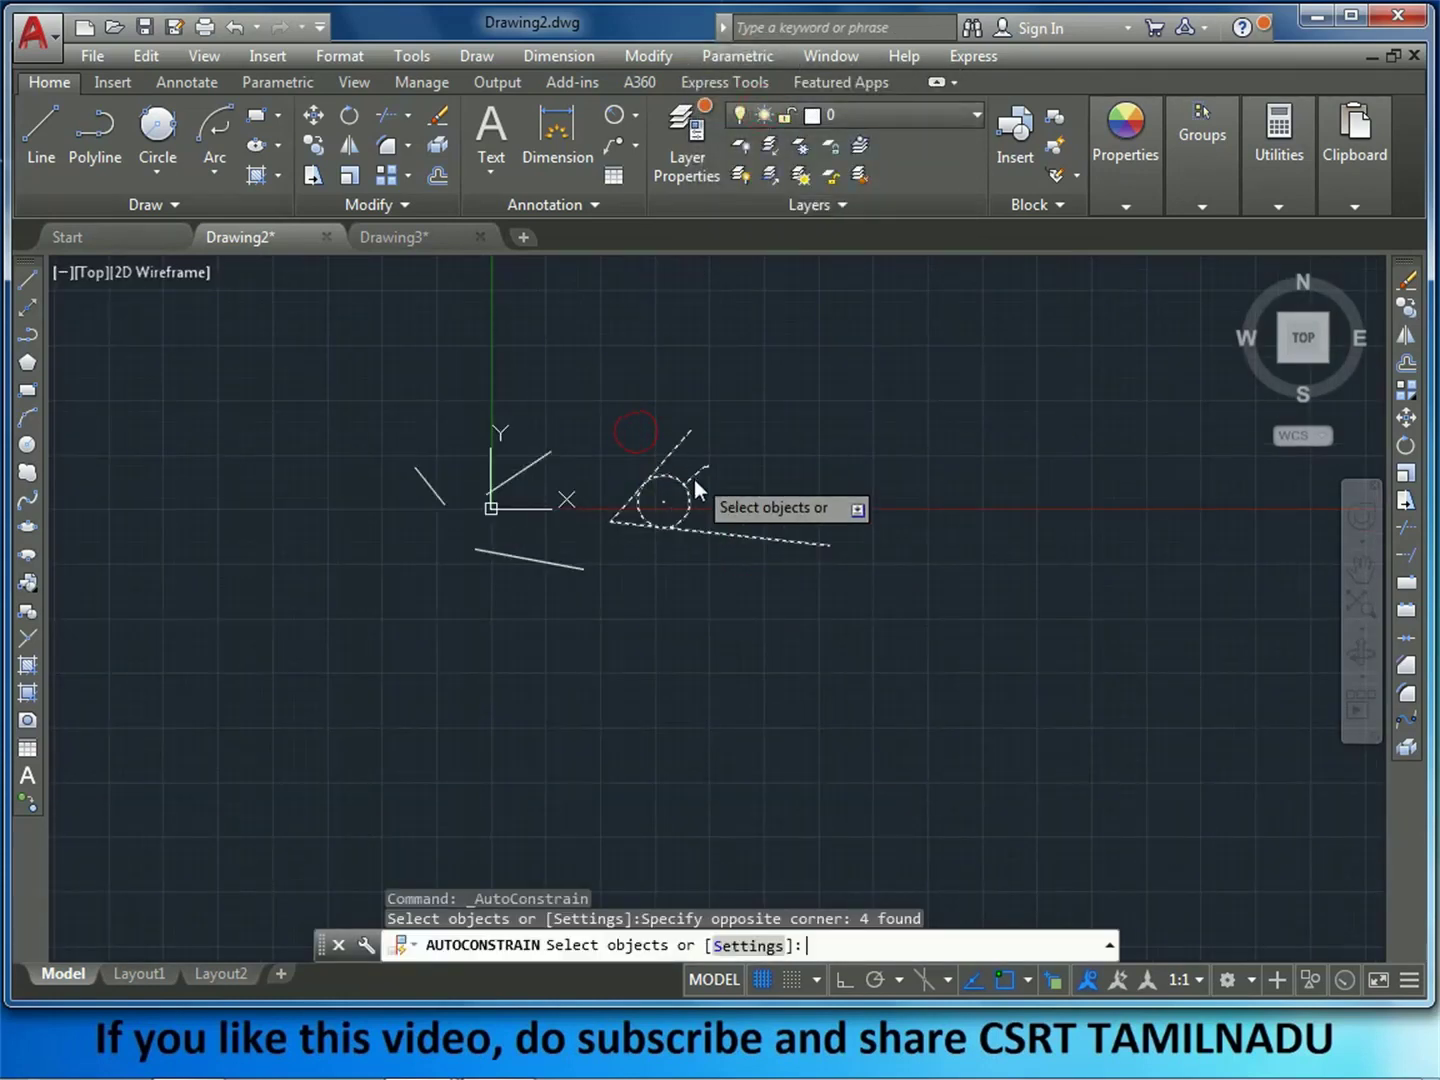
{"action": "key", "text": "Return"}
{"action": "scroll", "coordinate": [669, 445], "scroll_direction": "up", "scroll_amount": 2}
{"action": "scroll", "coordinate": [662, 526], "scroll_direction": "up", "scroll_amount": 4}
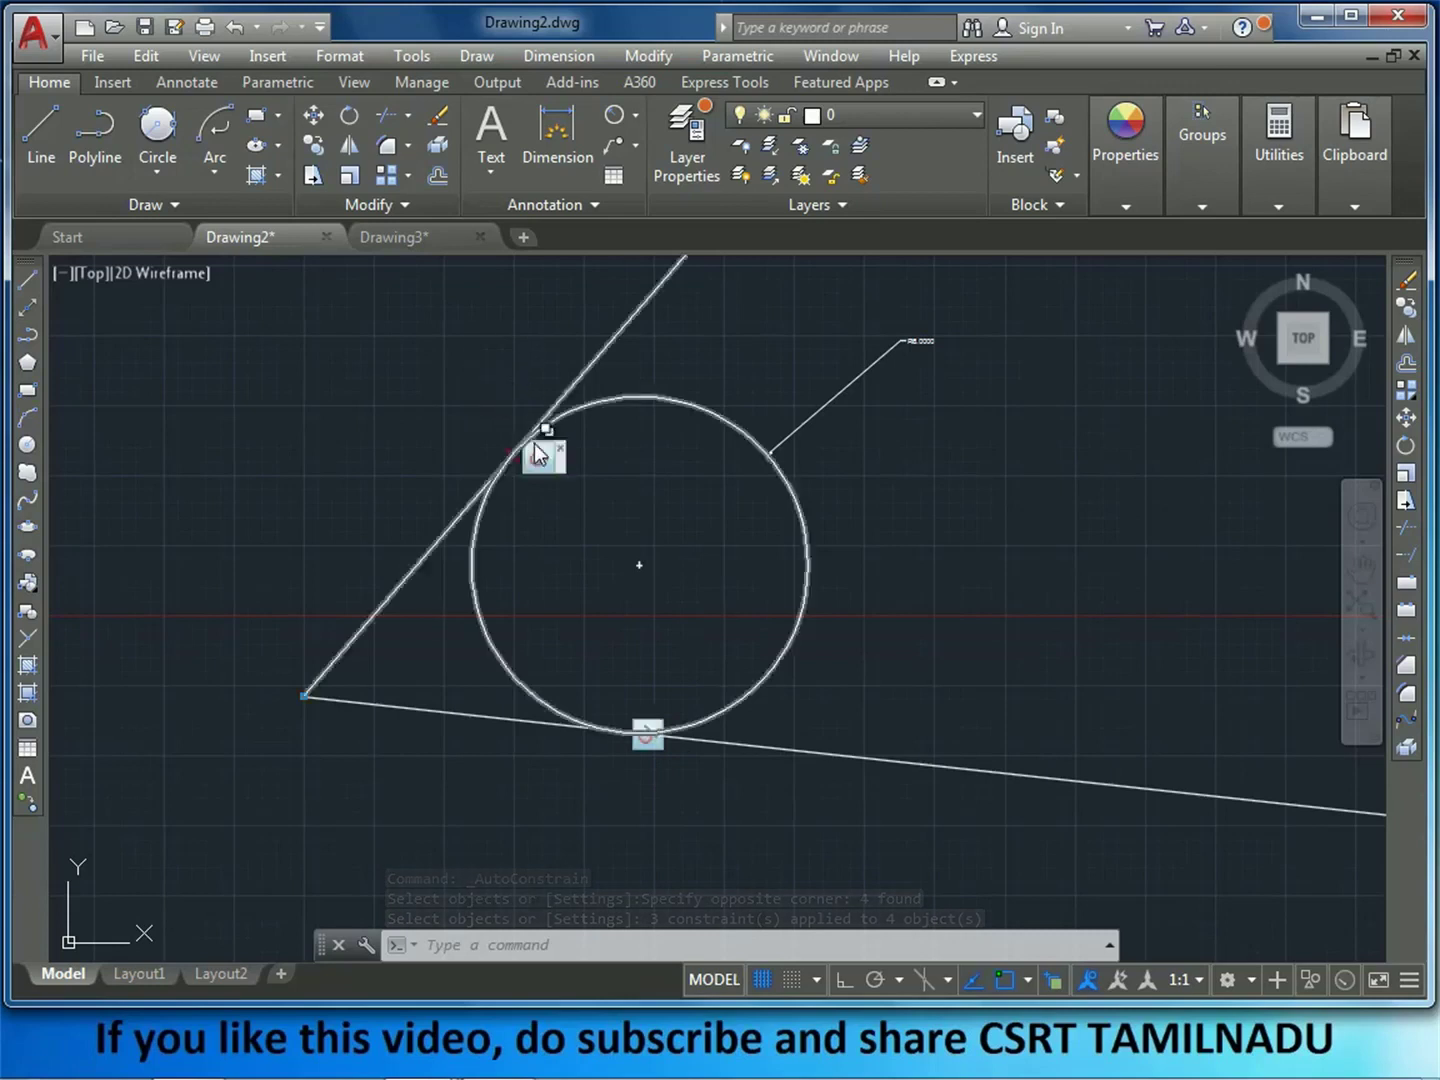
{"action": "scroll", "coordinate": [640, 698], "scroll_direction": "down", "scroll_amount": 2}
{"action": "scroll", "coordinate": [640, 698], "scroll_direction": "down", "scroll_amount": 2}
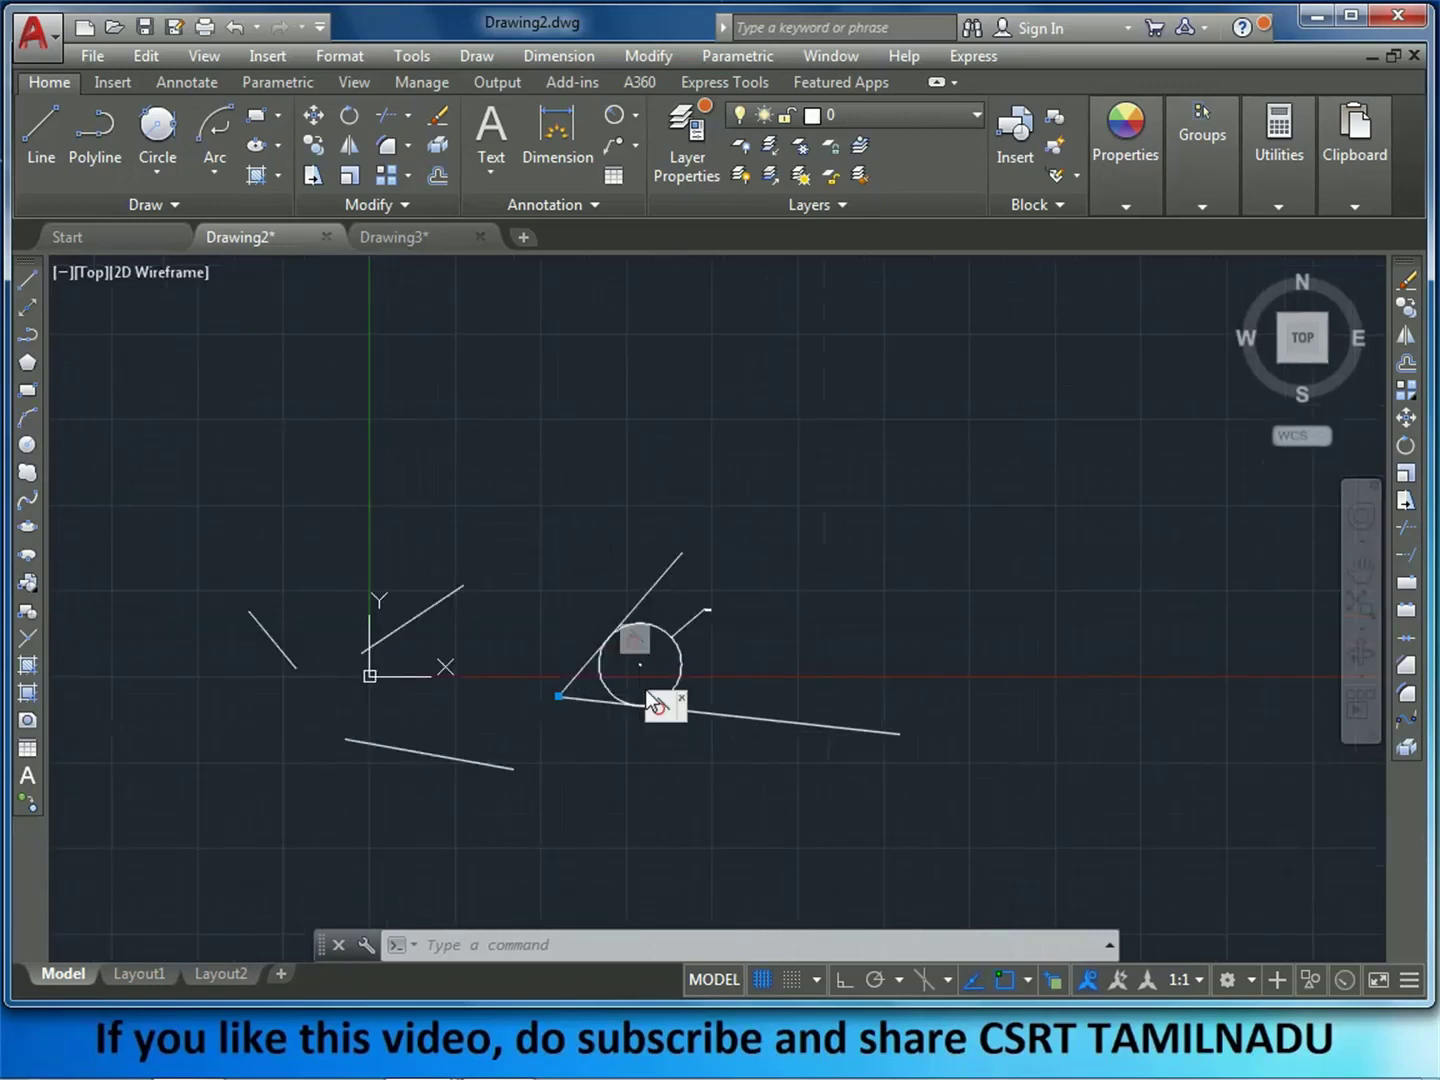
{"action": "scroll", "coordinate": [645, 689], "scroll_direction": "down", "scroll_amount": 3}
- Window-select all objects in the drawing and delete them
{"action": "left_click", "coordinate": [749, 770]}
{"action": "left_click", "coordinate": [437, 535]}
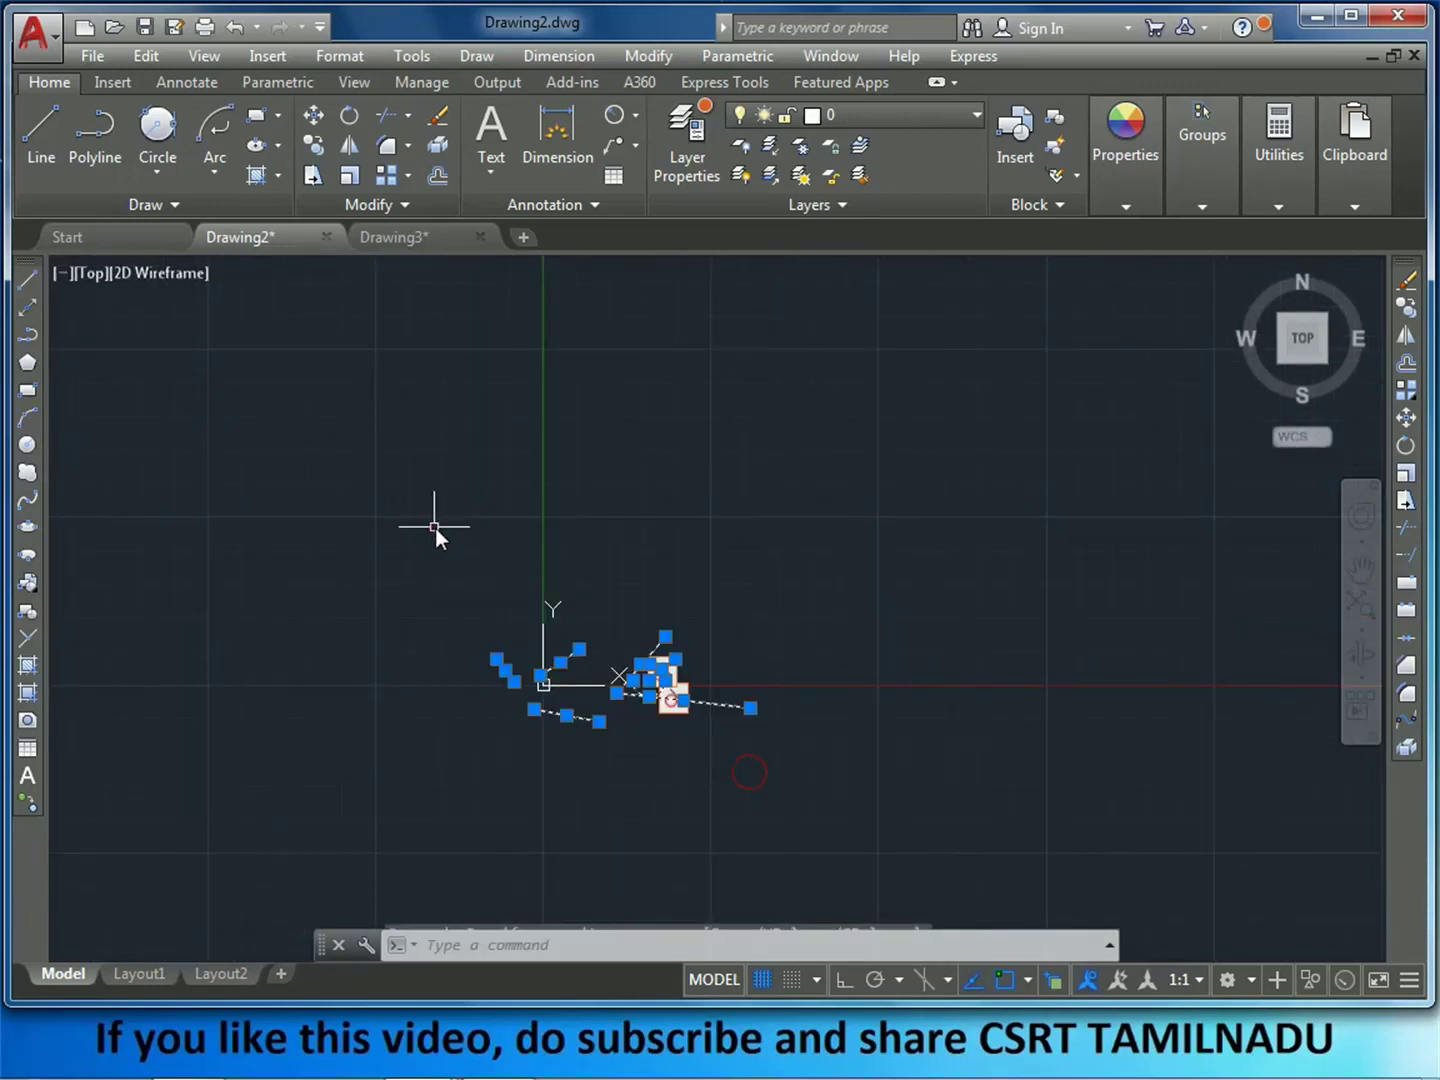
{"action": "key", "text": "Delete"}
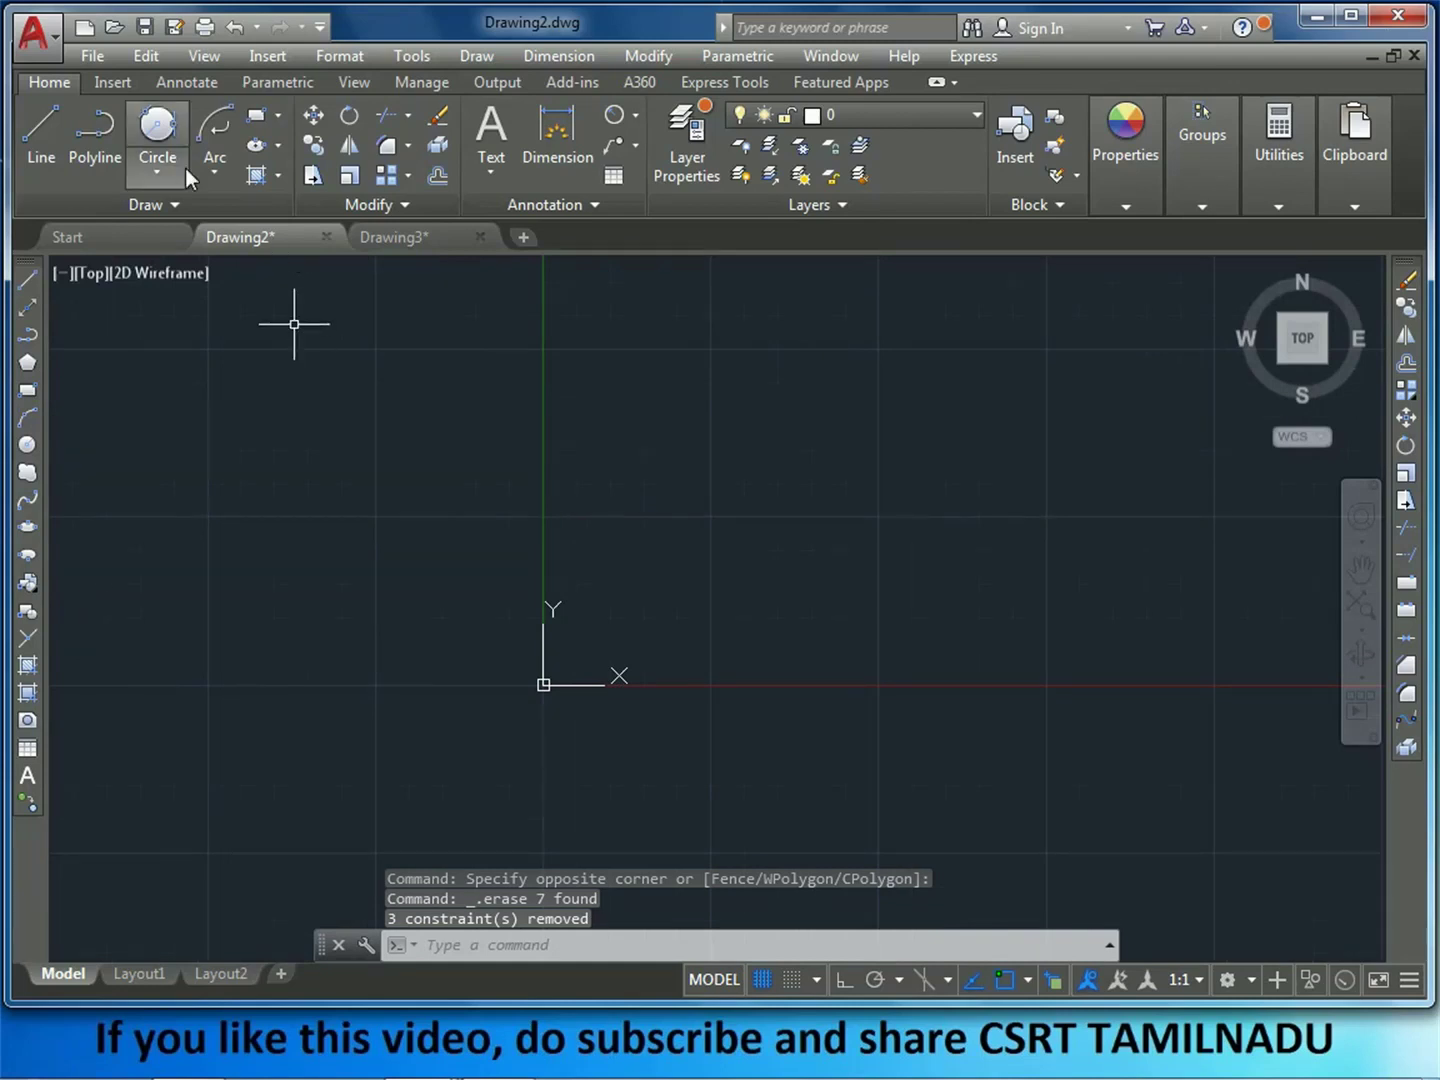
- Draw three new separate lines: upper-left, lower, and right-hand
{"action": "left_click", "coordinate": [41, 130]}
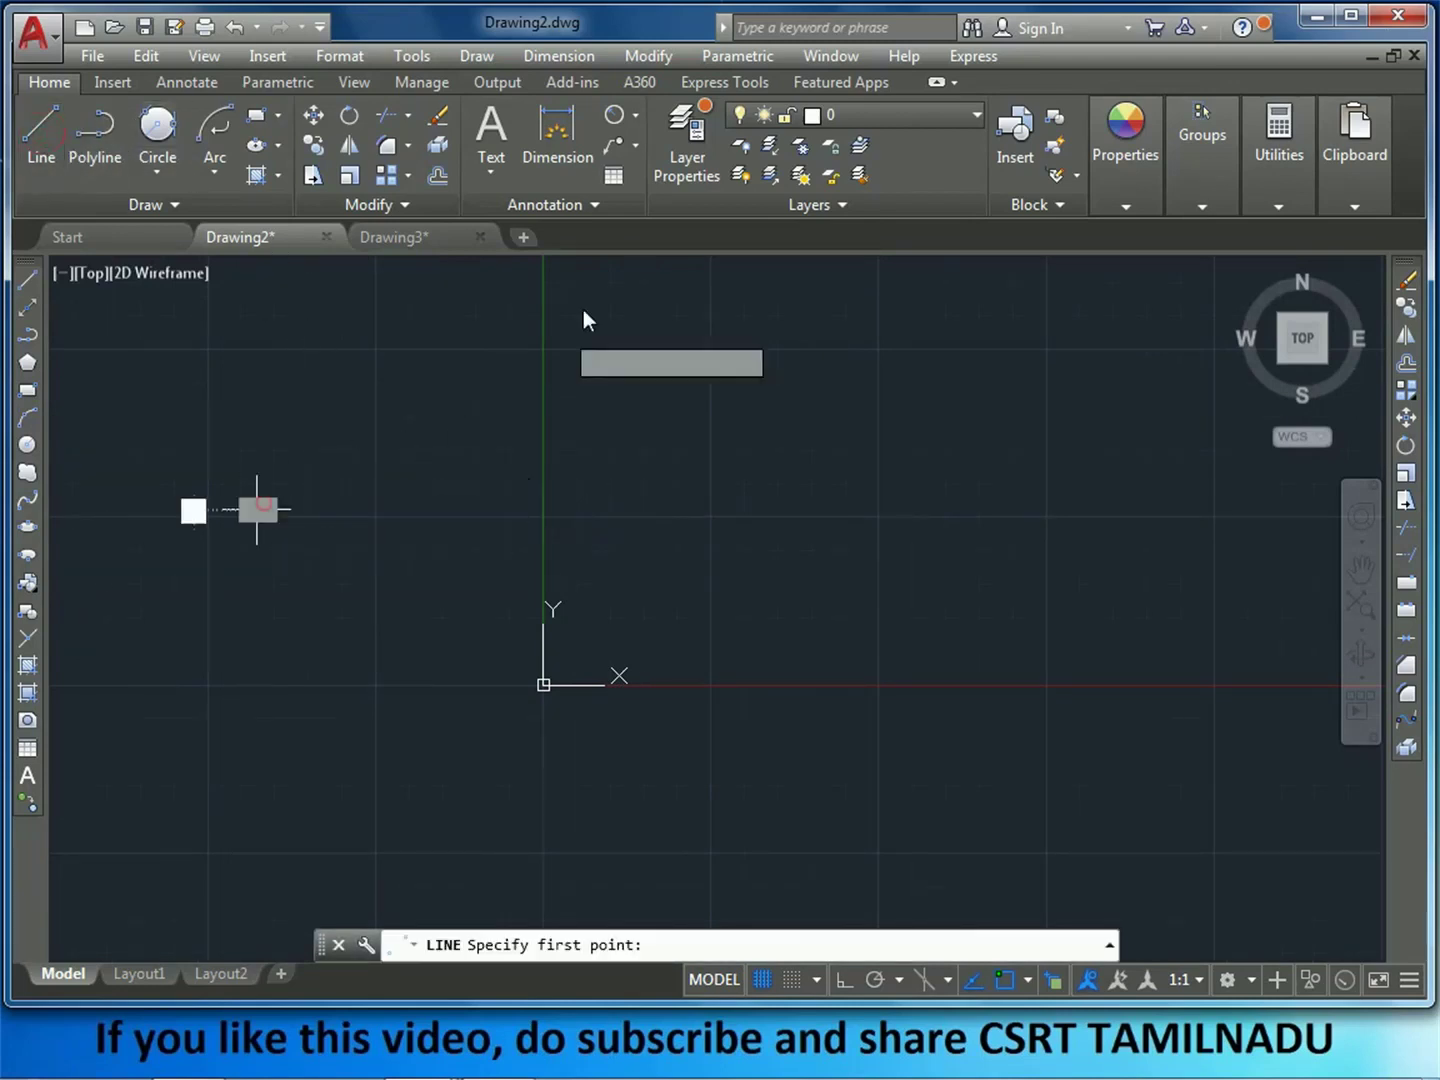
{"action": "left_click", "coordinate": [256, 510]}
{"action": "left_click", "coordinate": [602, 289]}
{"action": "key", "text": "Return"}
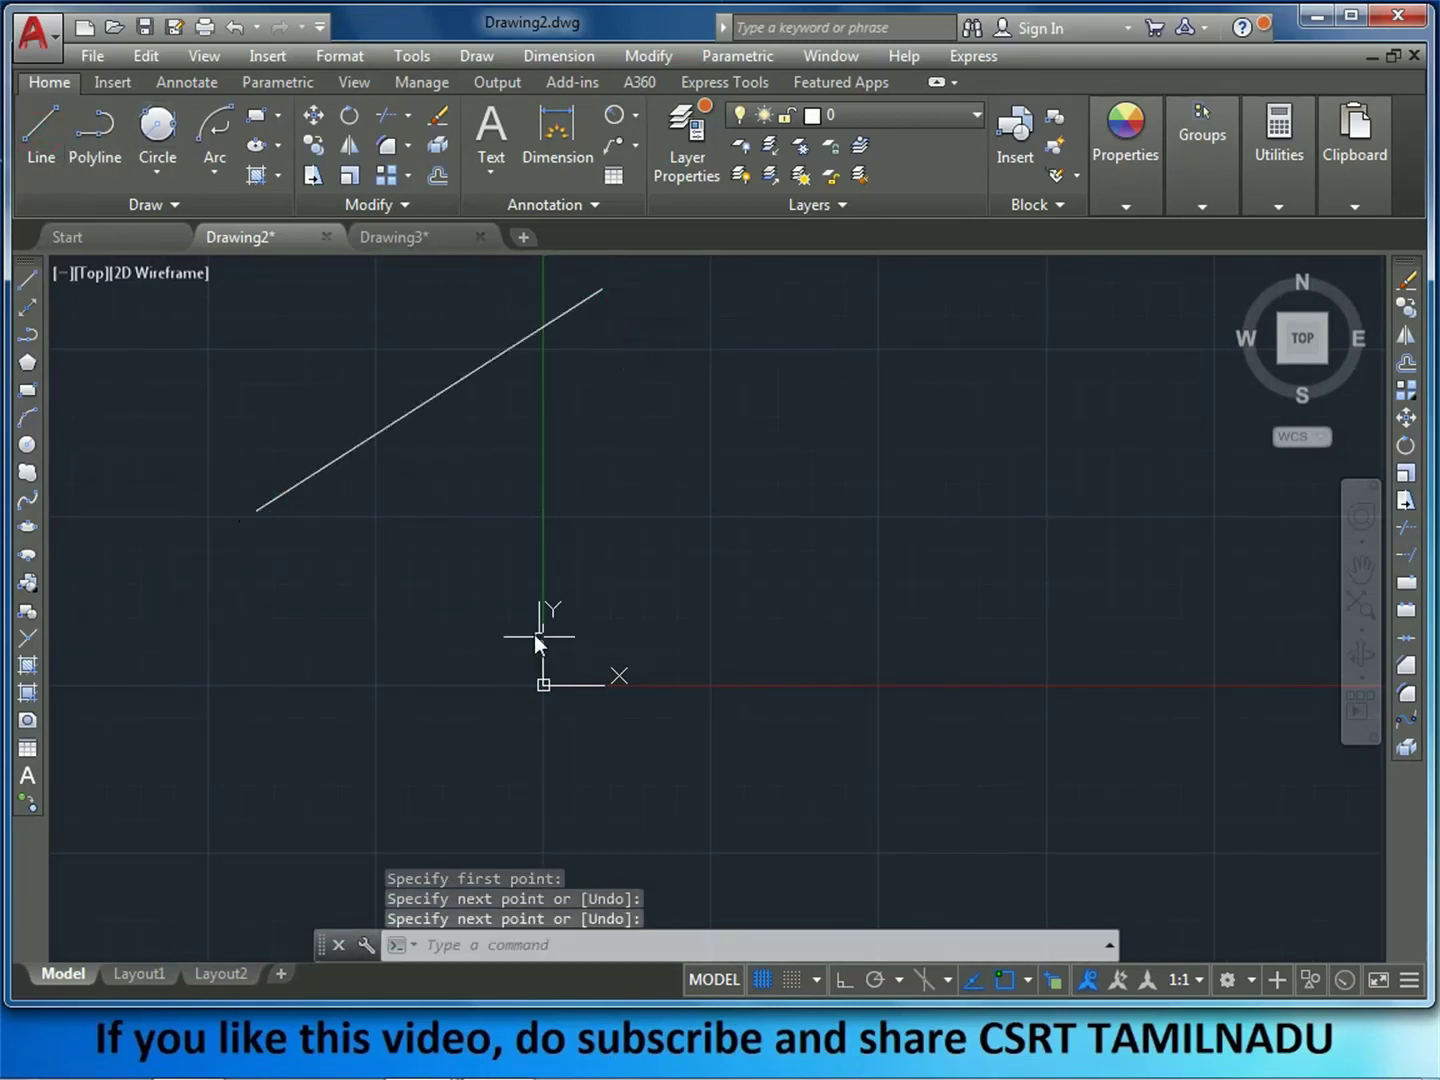
{"action": "key", "text": "Return"}
{"action": "left_click", "coordinate": [437, 640]}
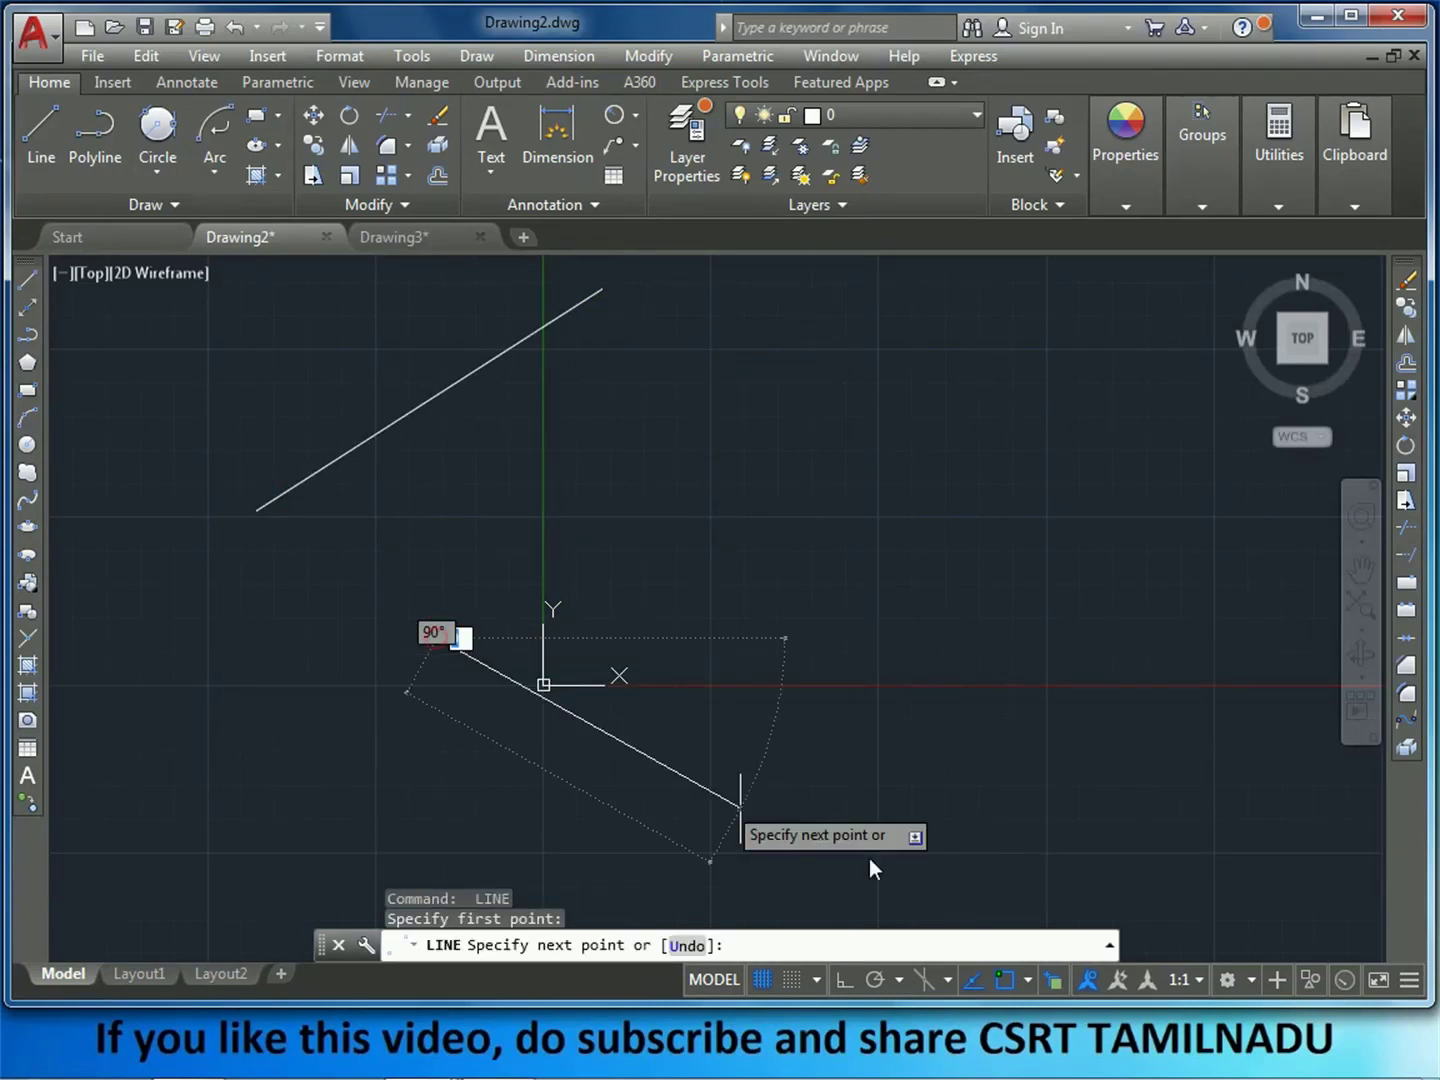
{"action": "key", "text": "Return"}
{"action": "key", "text": "Return"}
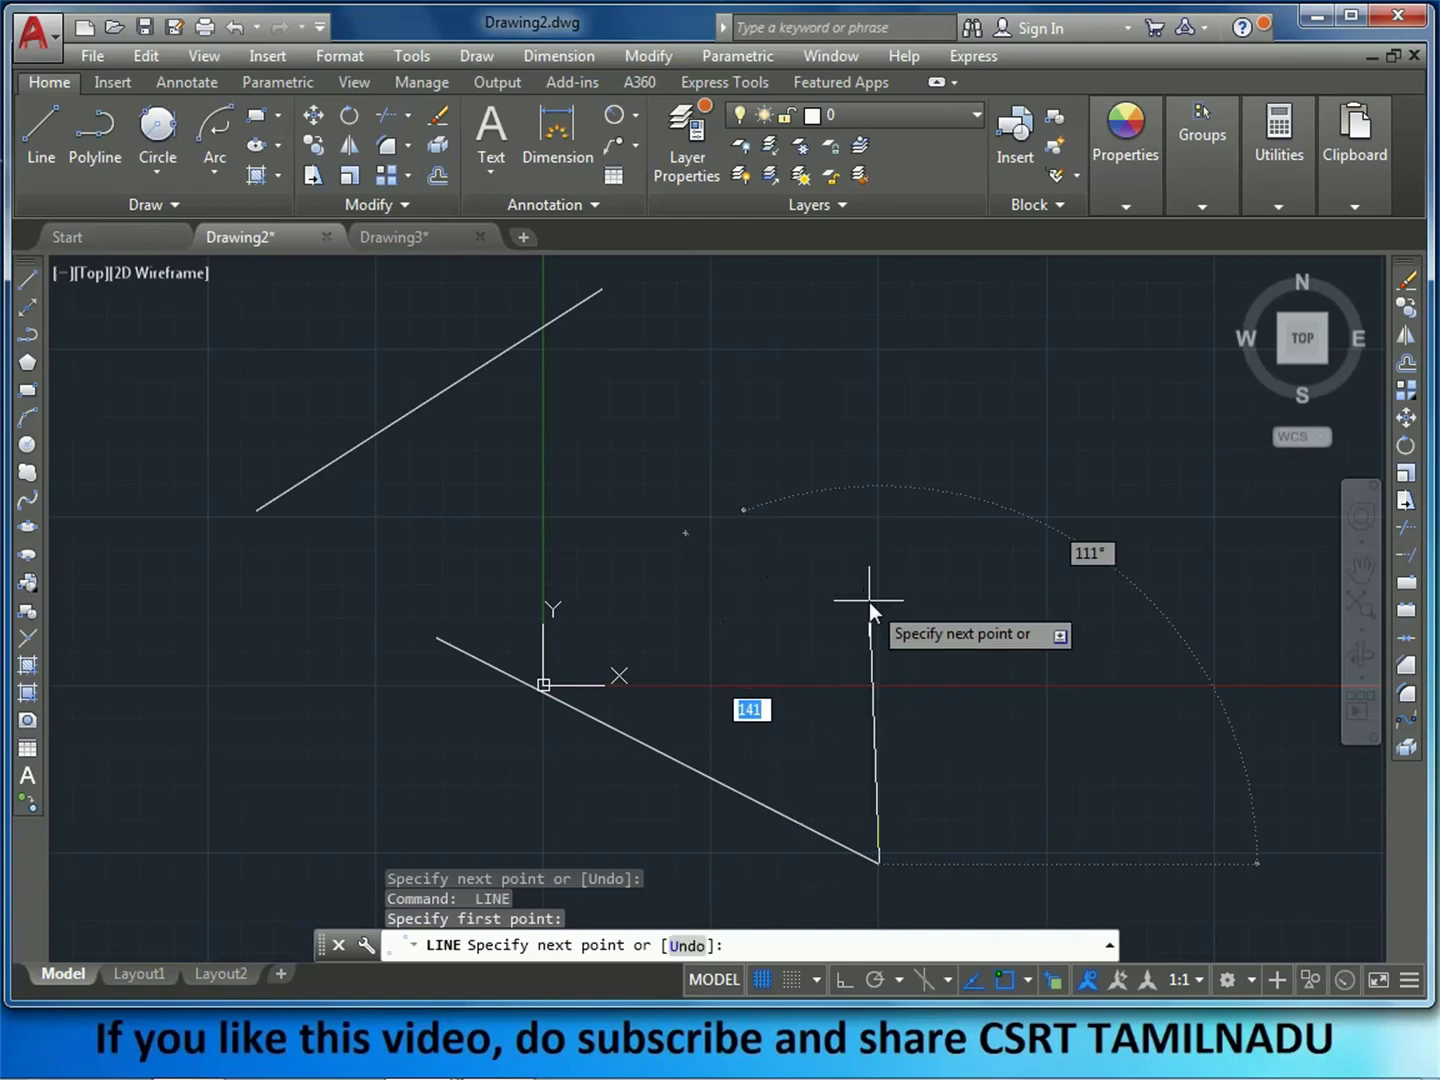
{"action": "key", "text": "Escape"}
{"action": "key", "text": "Return"}
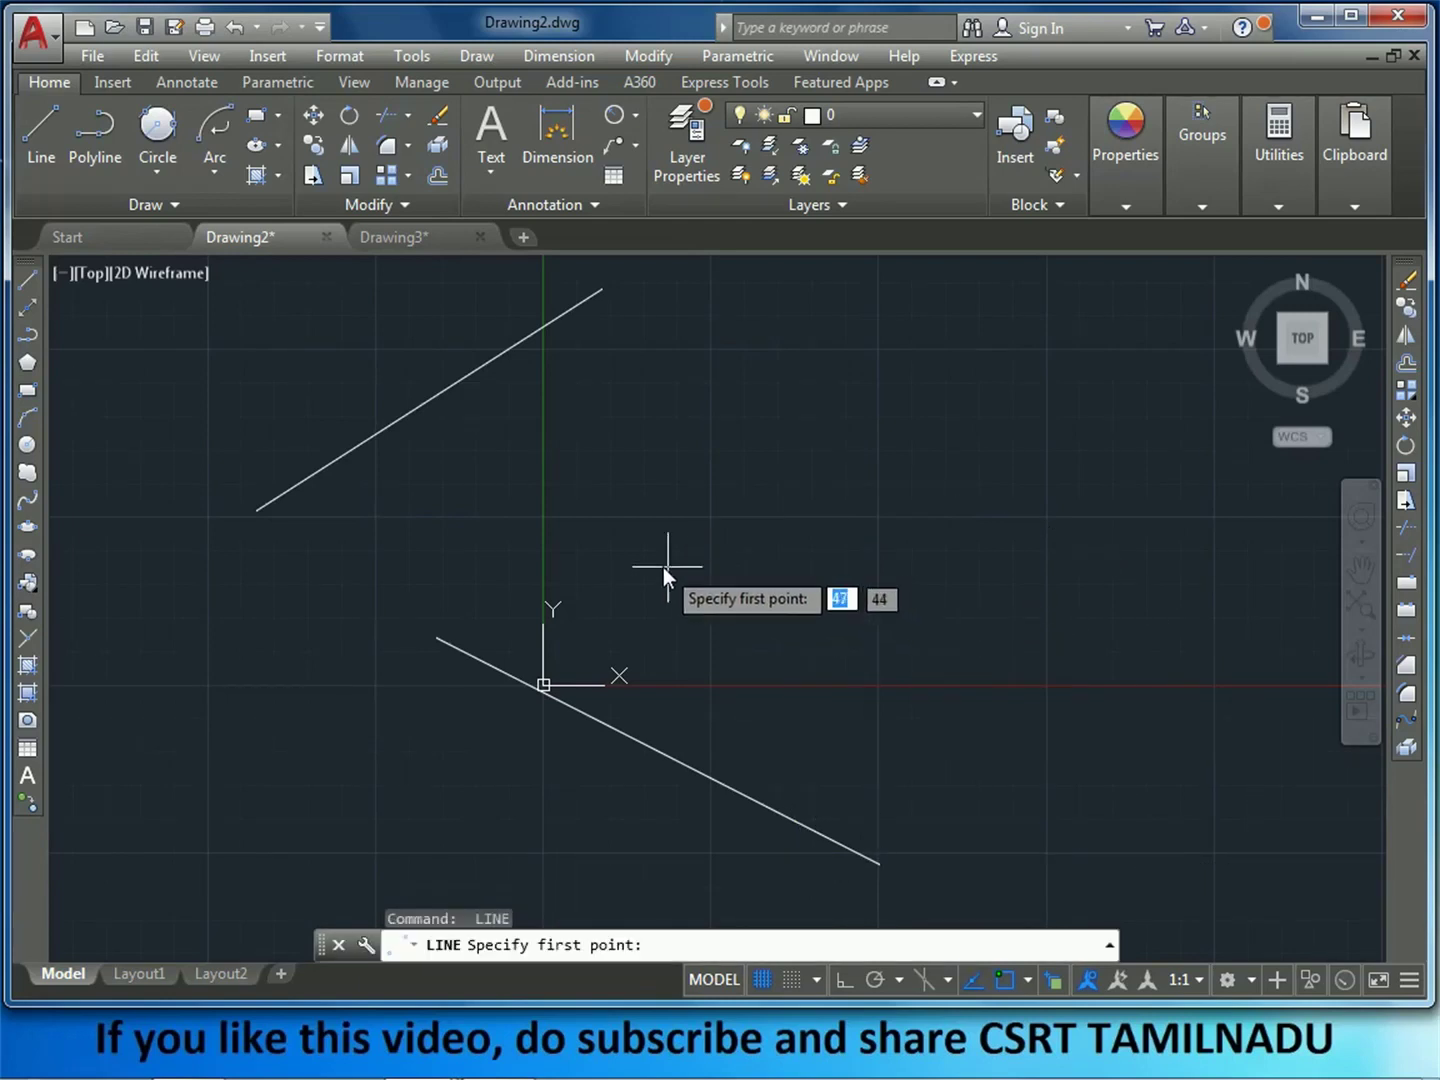
{"action": "left_click", "coordinate": [662, 566]}
{"action": "left_click", "coordinate": [985, 458]}
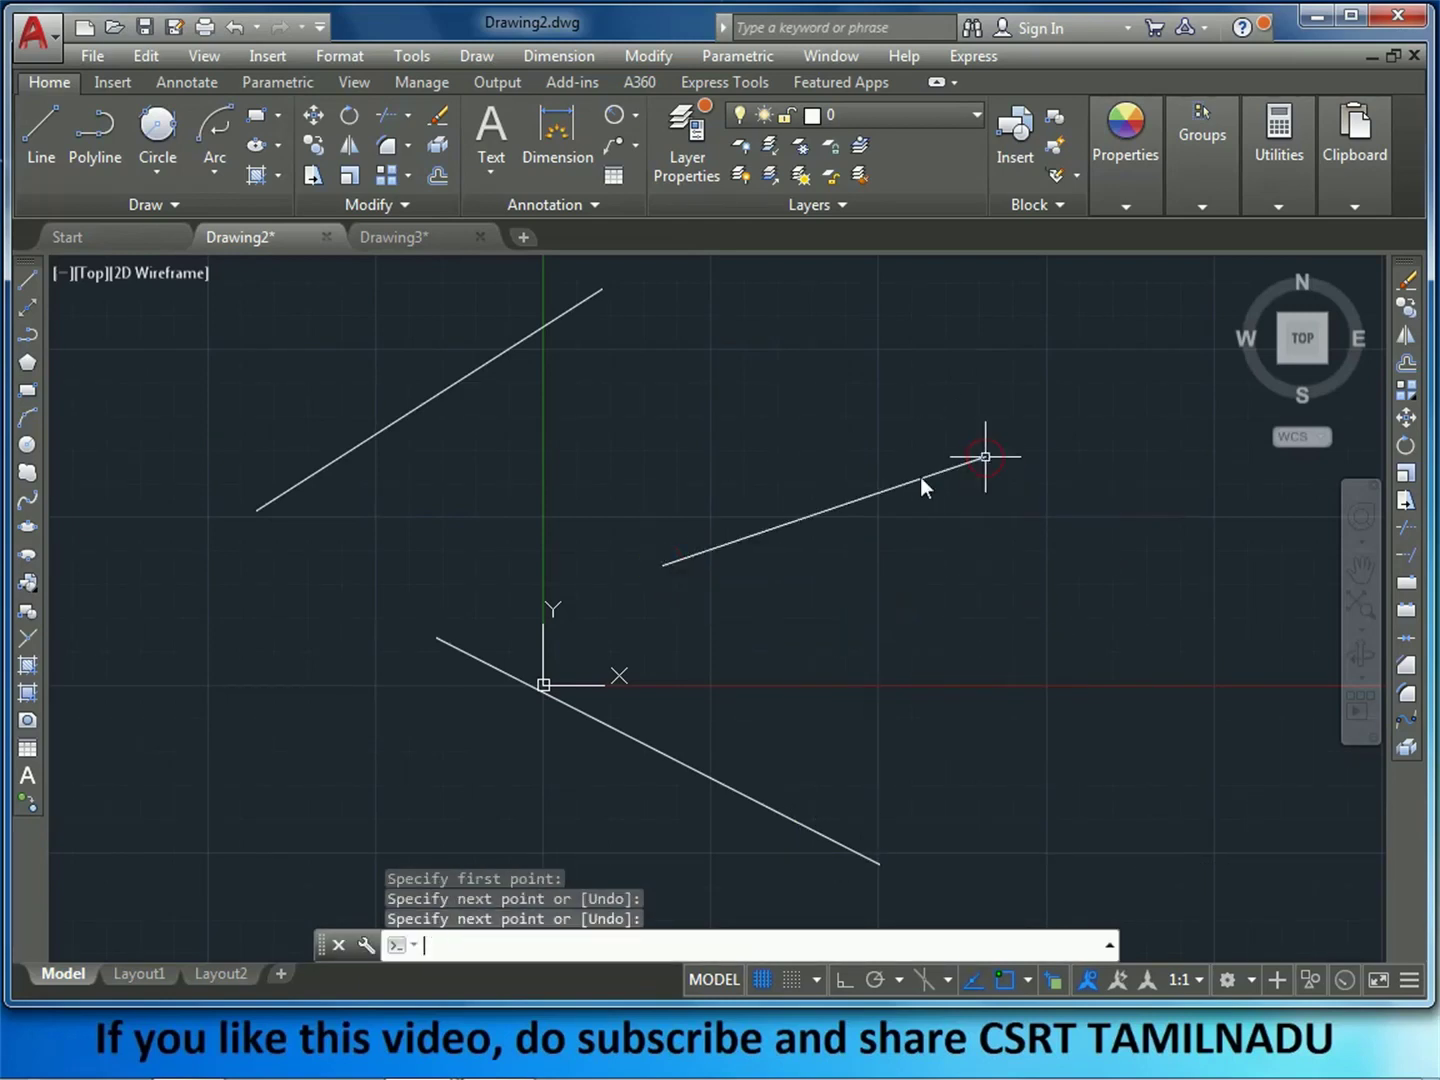
{"action": "key", "text": "Return"}
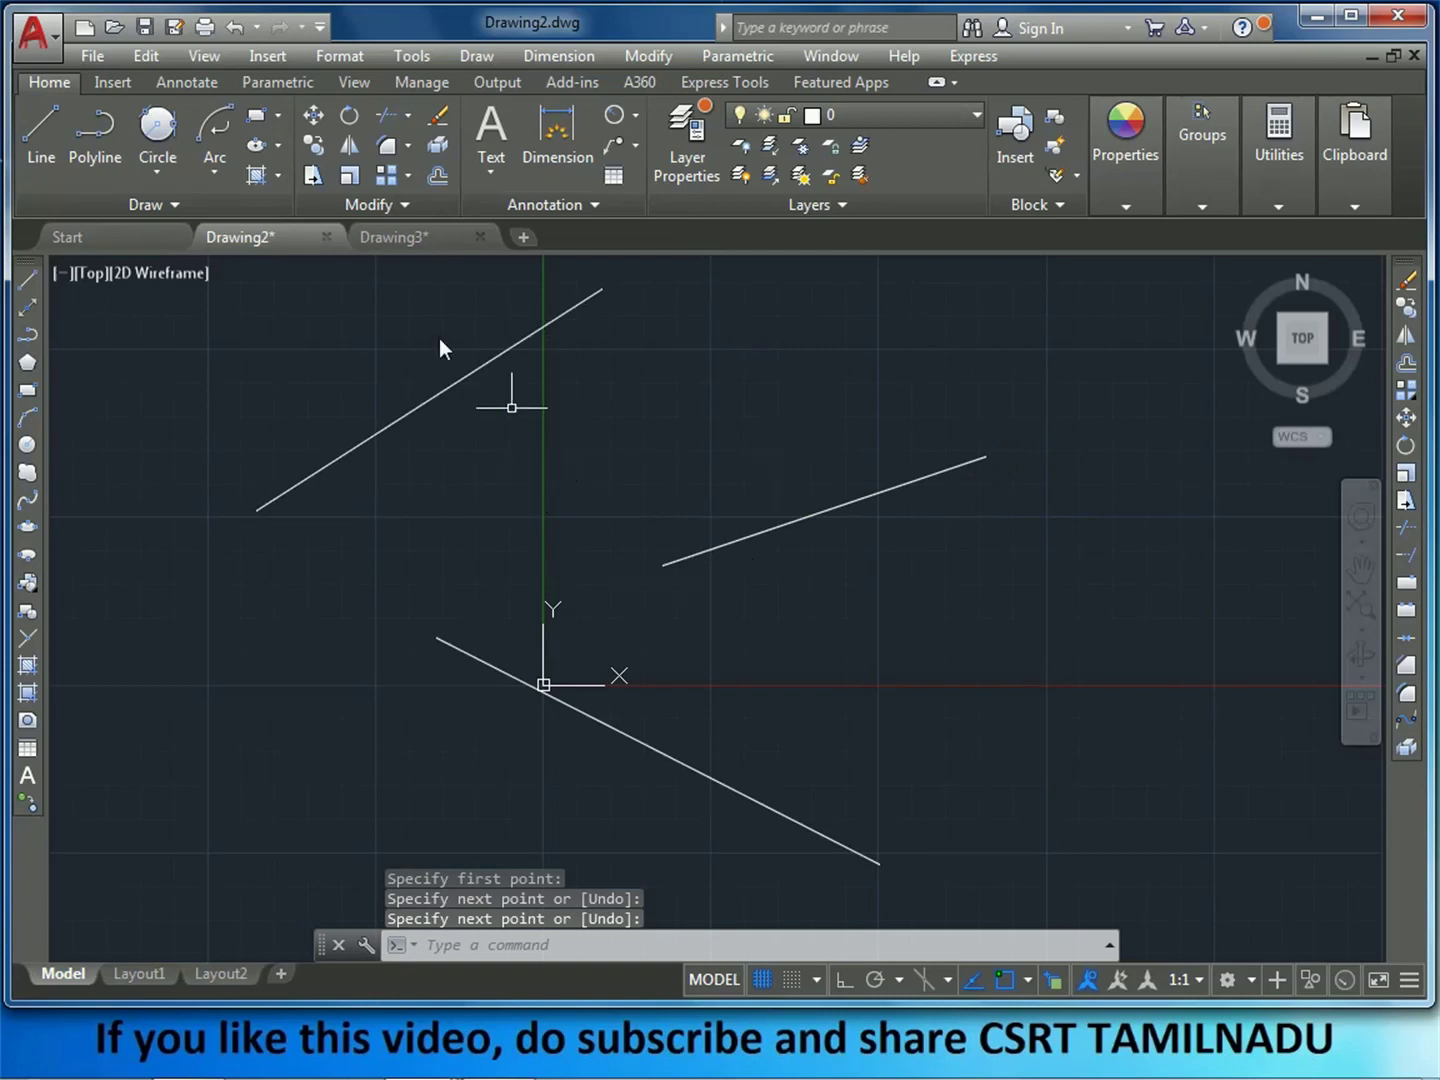
- Draw a Tan, Tan, Tan circle tangent to the upper-left, lower and right-hand lines
{"action": "left_click", "coordinate": [162, 172]}
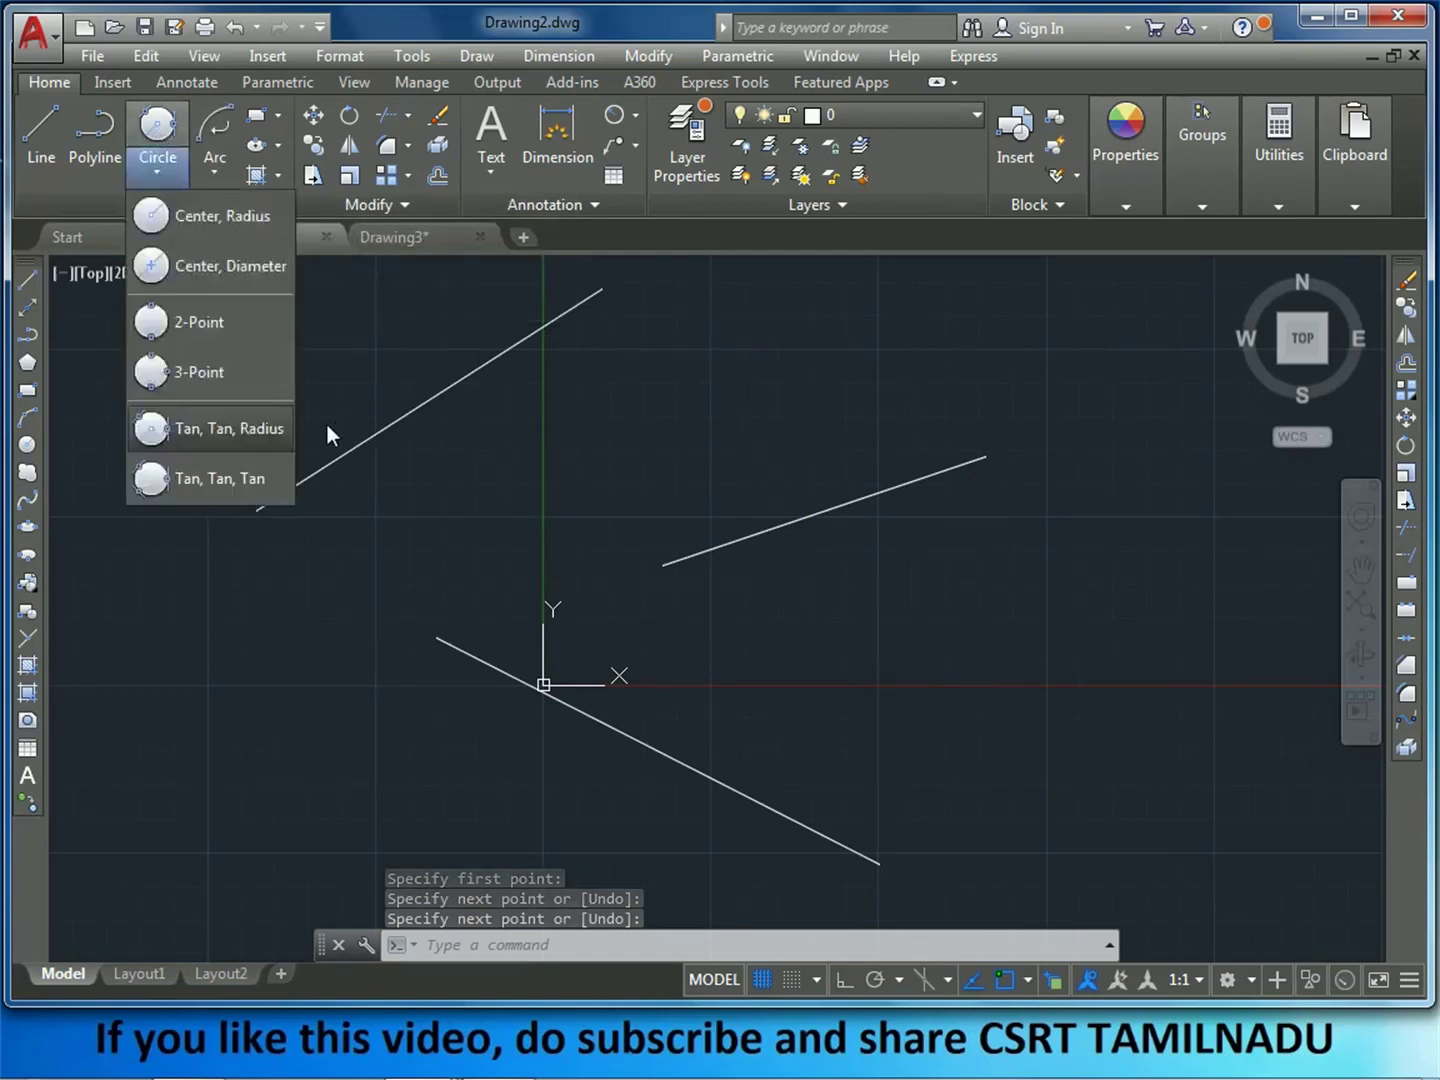
{"action": "left_click", "coordinate": [209, 476]}
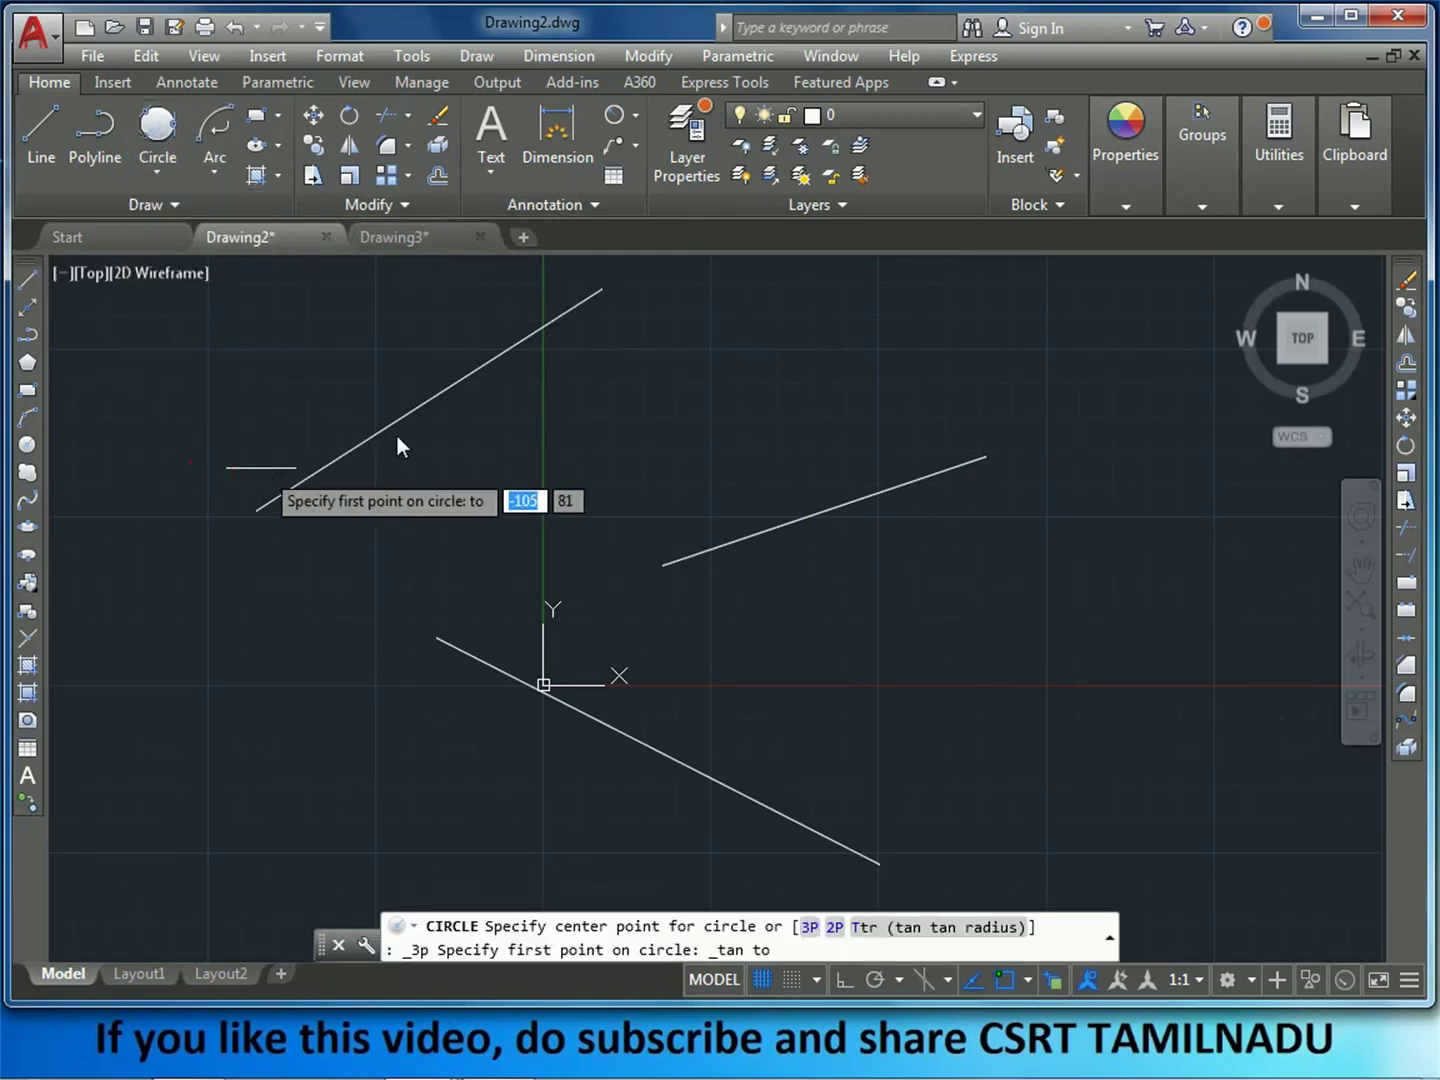
{"action": "left_click", "coordinate": [433, 392]}
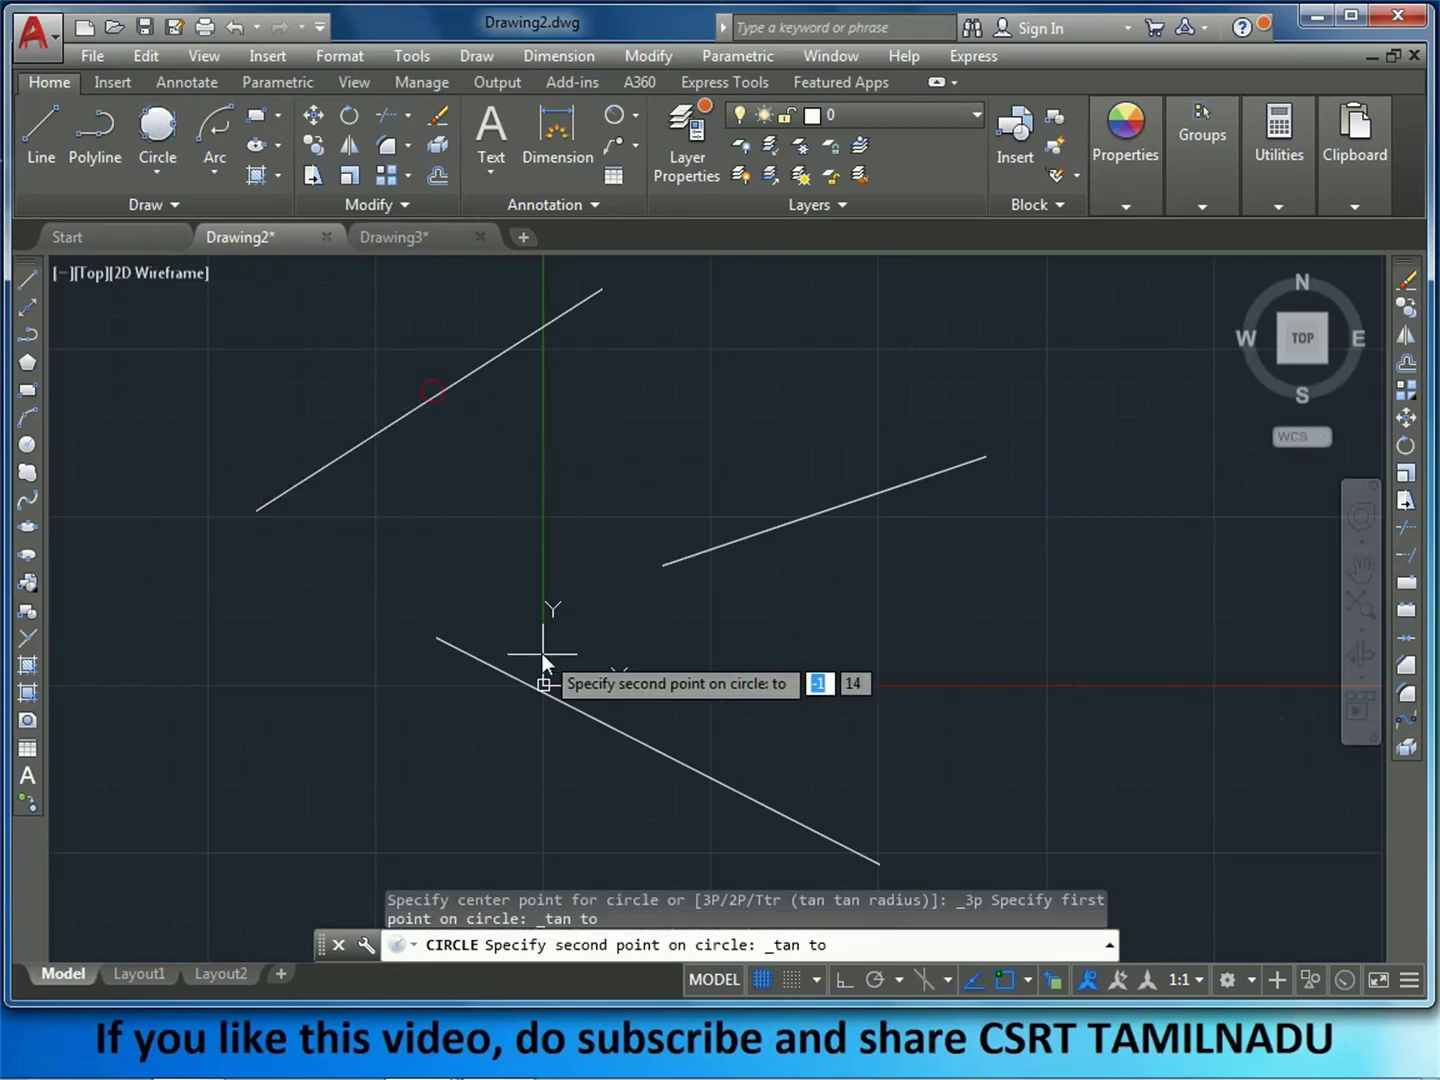
{"action": "left_click", "coordinate": [503, 673]}
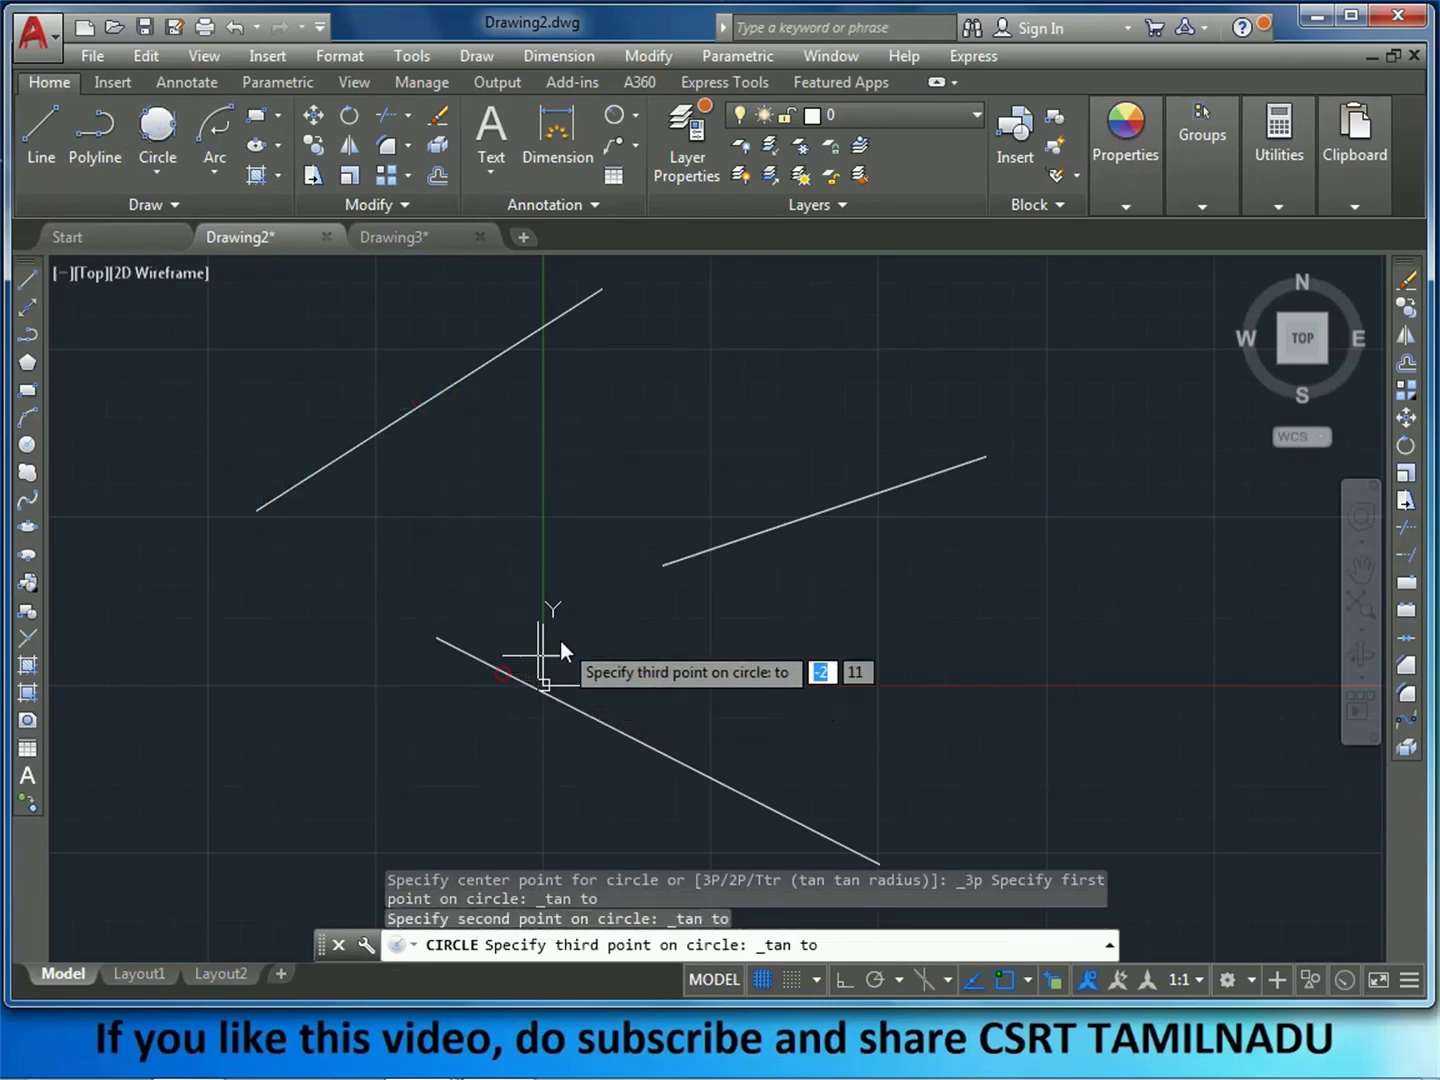
{"action": "left_click", "coordinate": [751, 536]}
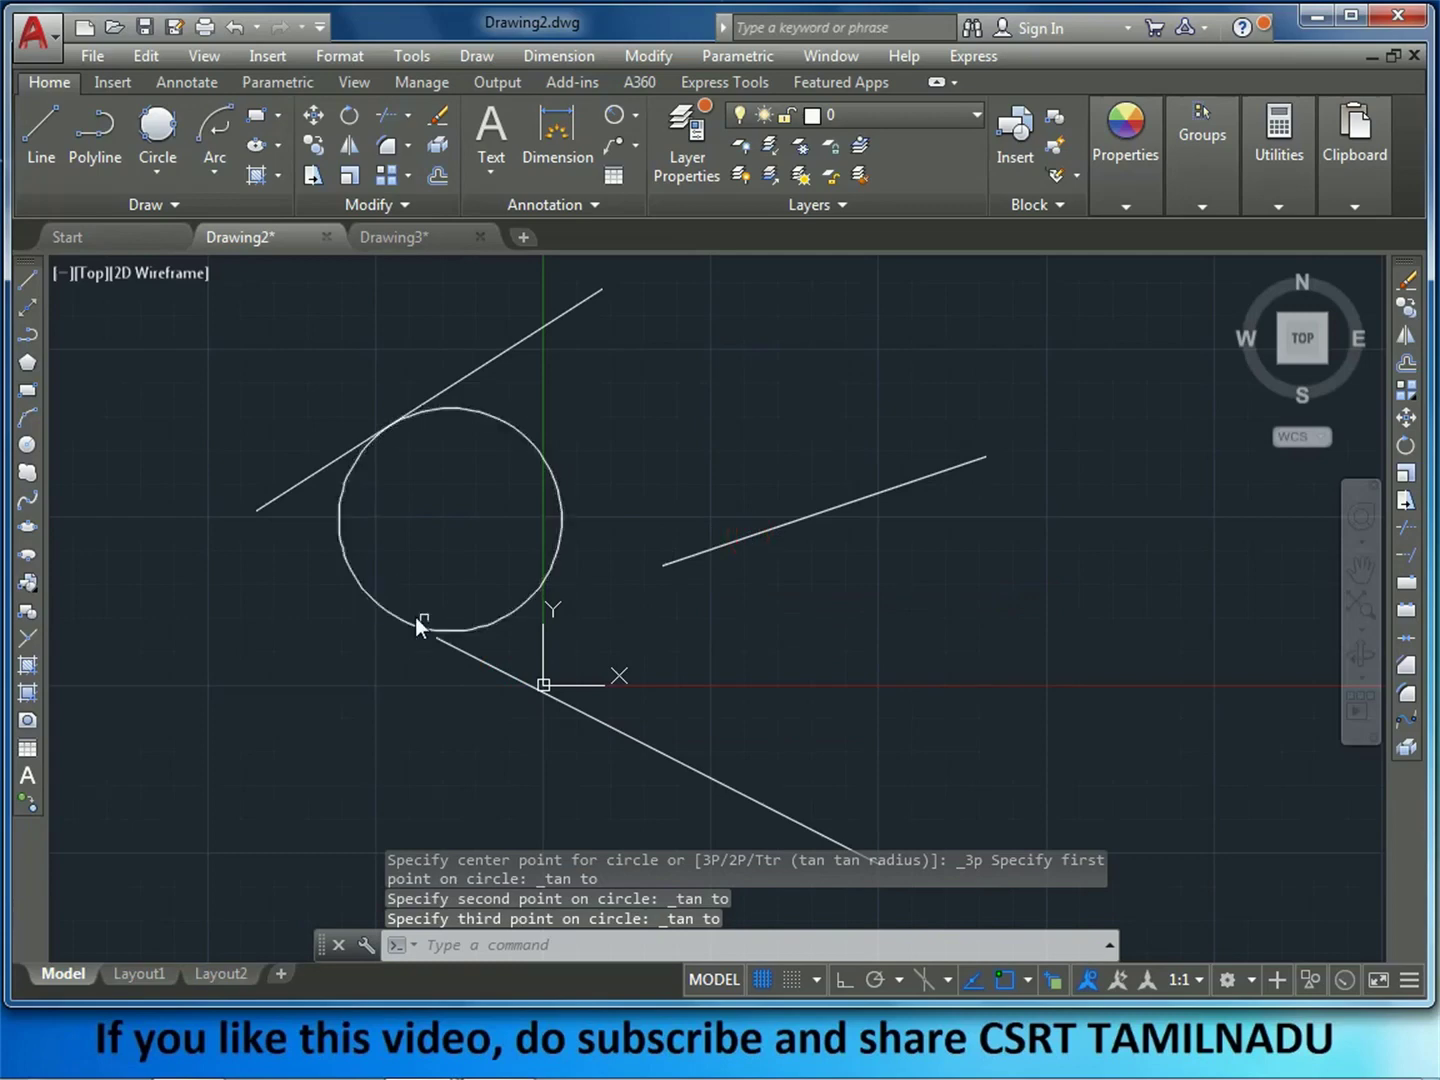
{"action": "scroll", "coordinate": [425, 634], "scroll_direction": "up", "scroll_amount": 4}
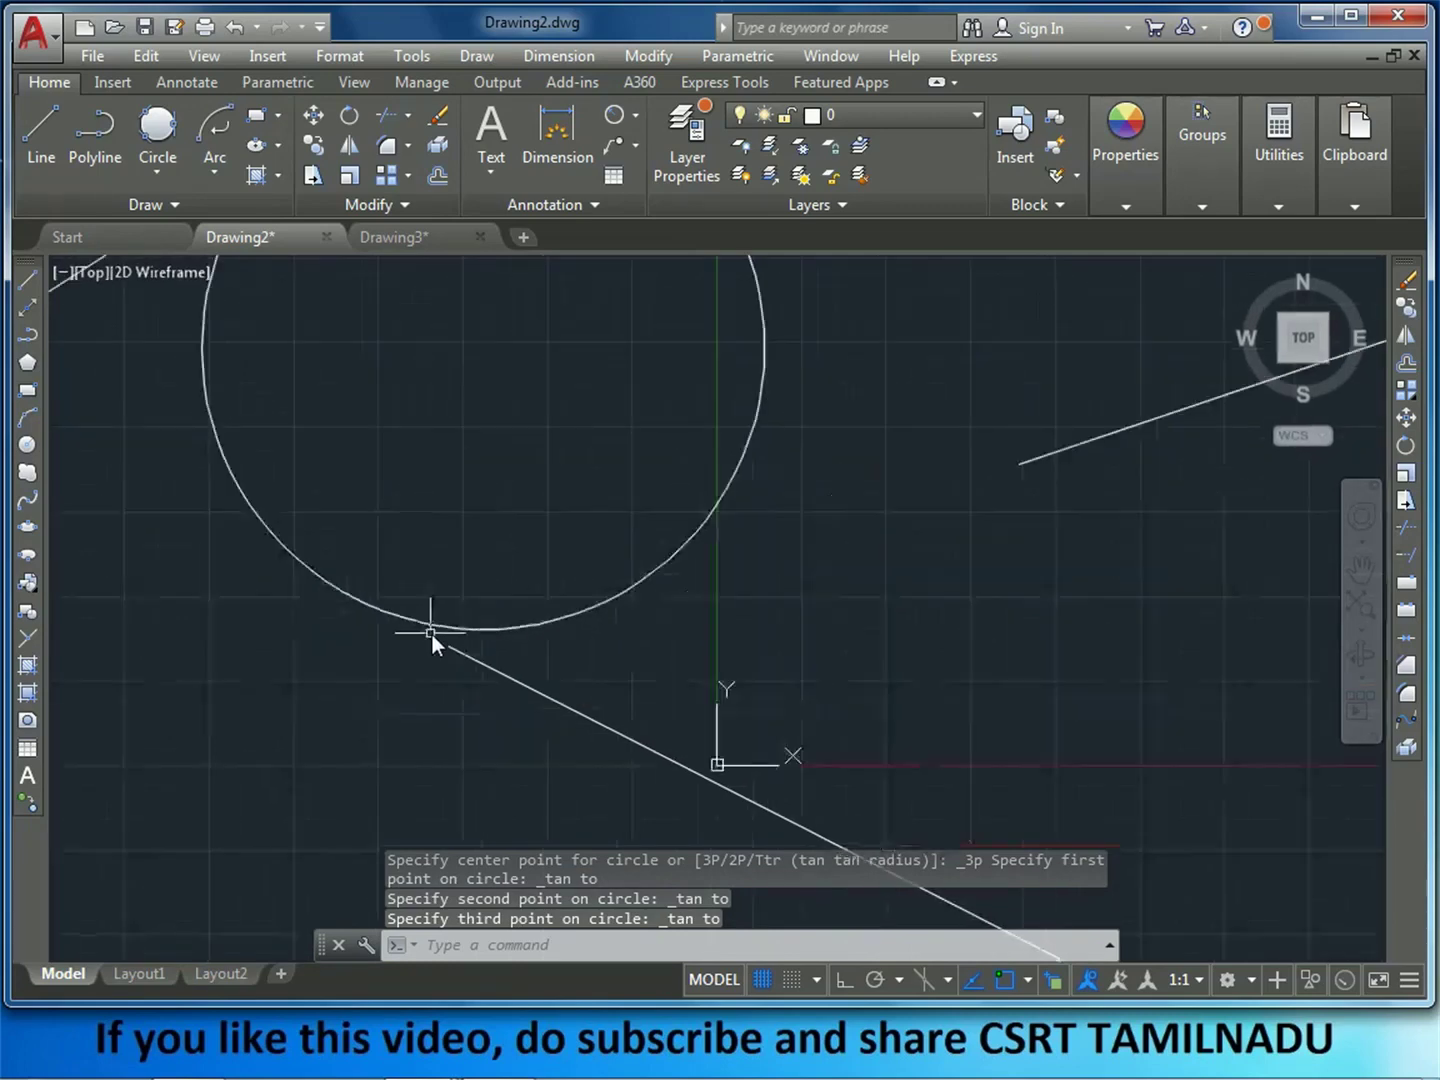
{"action": "scroll", "coordinate": [430, 632], "scroll_direction": "down", "scroll_amount": 2}
{"action": "scroll", "coordinate": [570, 630], "scroll_direction": "down", "scroll_amount": 2}
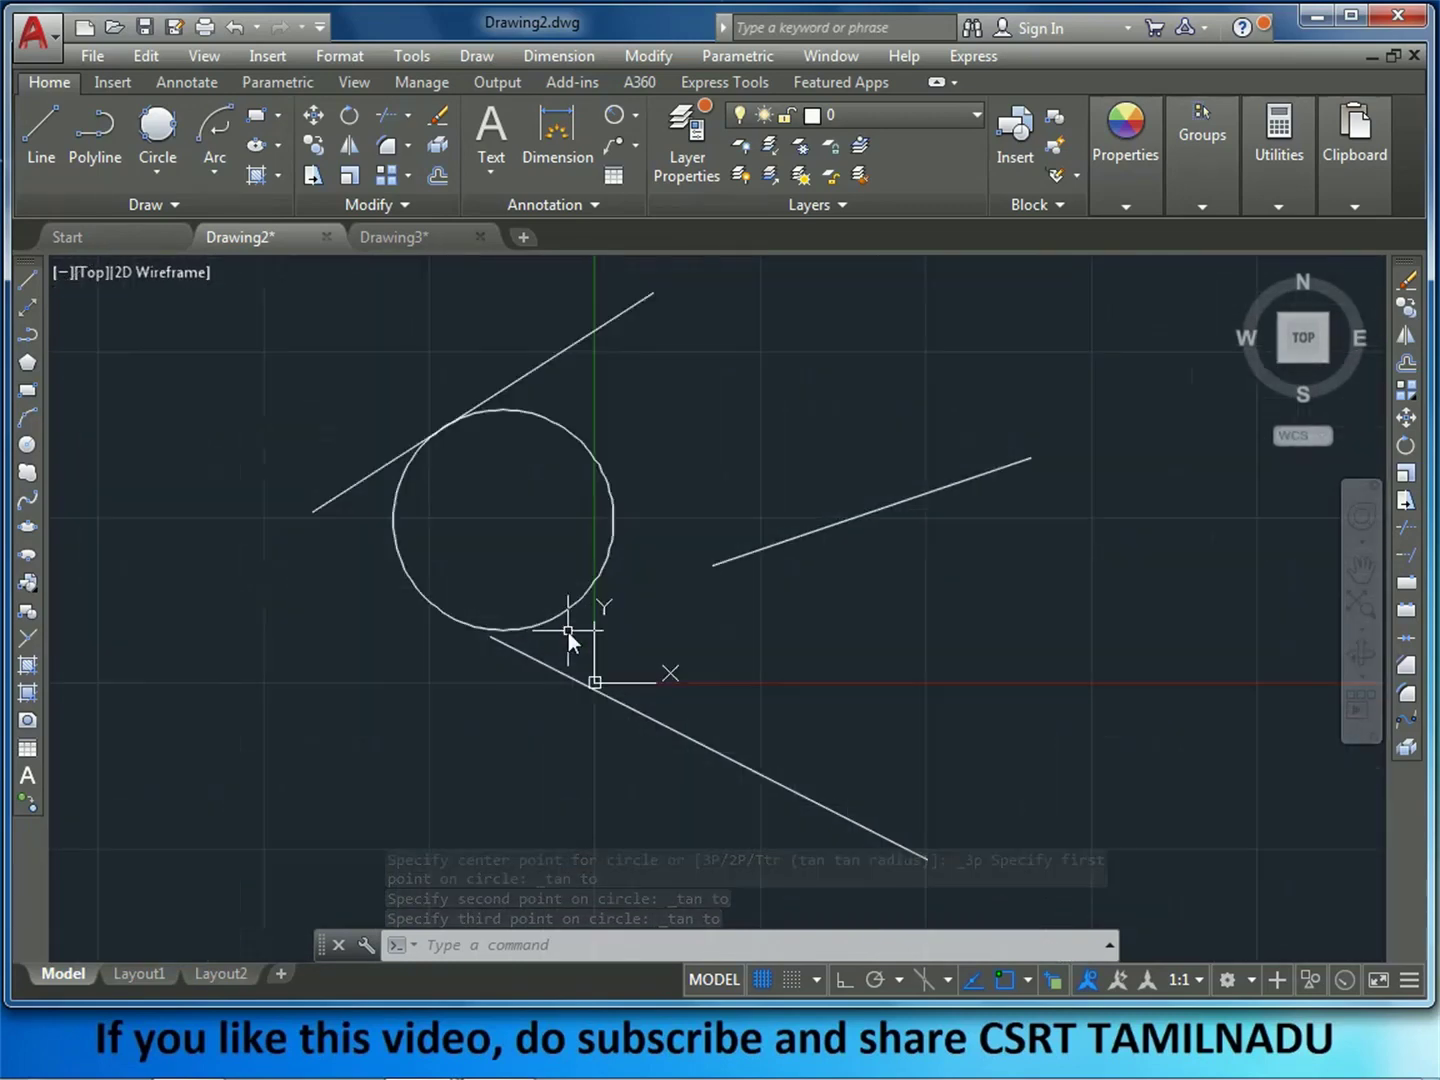
- Lengthen the right-hand line with Ortho on so it ends below the circle
{"action": "left_click", "coordinate": [729, 562]}
{"action": "mouse_move", "coordinate": [713, 565]}
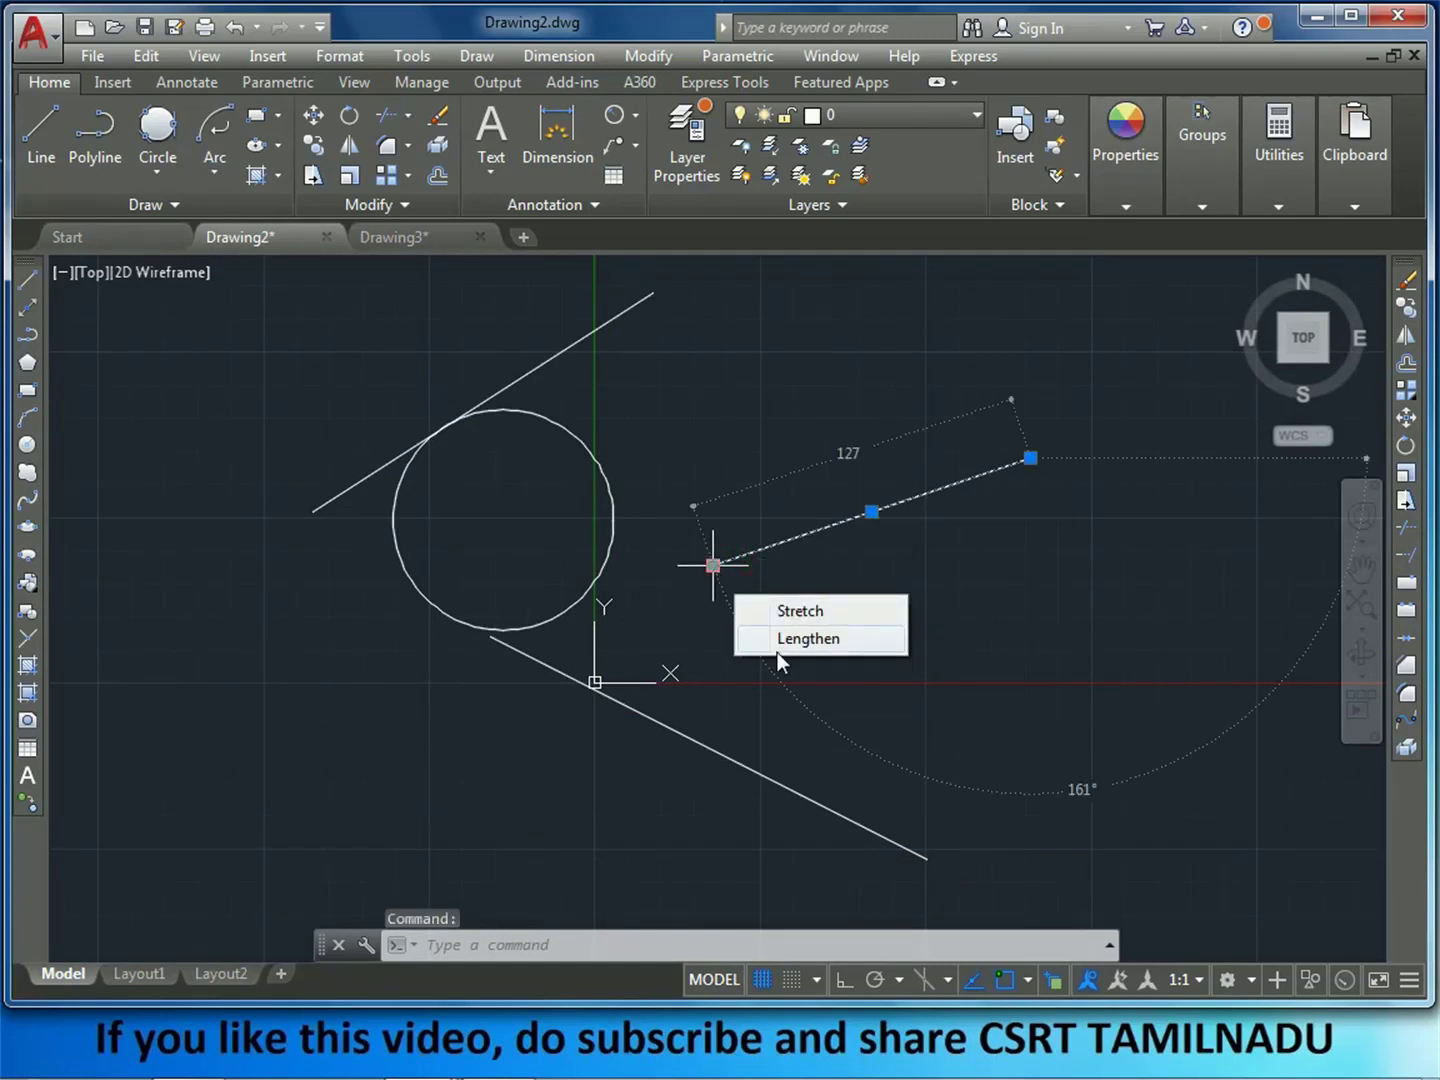
{"action": "left_click", "coordinate": [783, 644]}
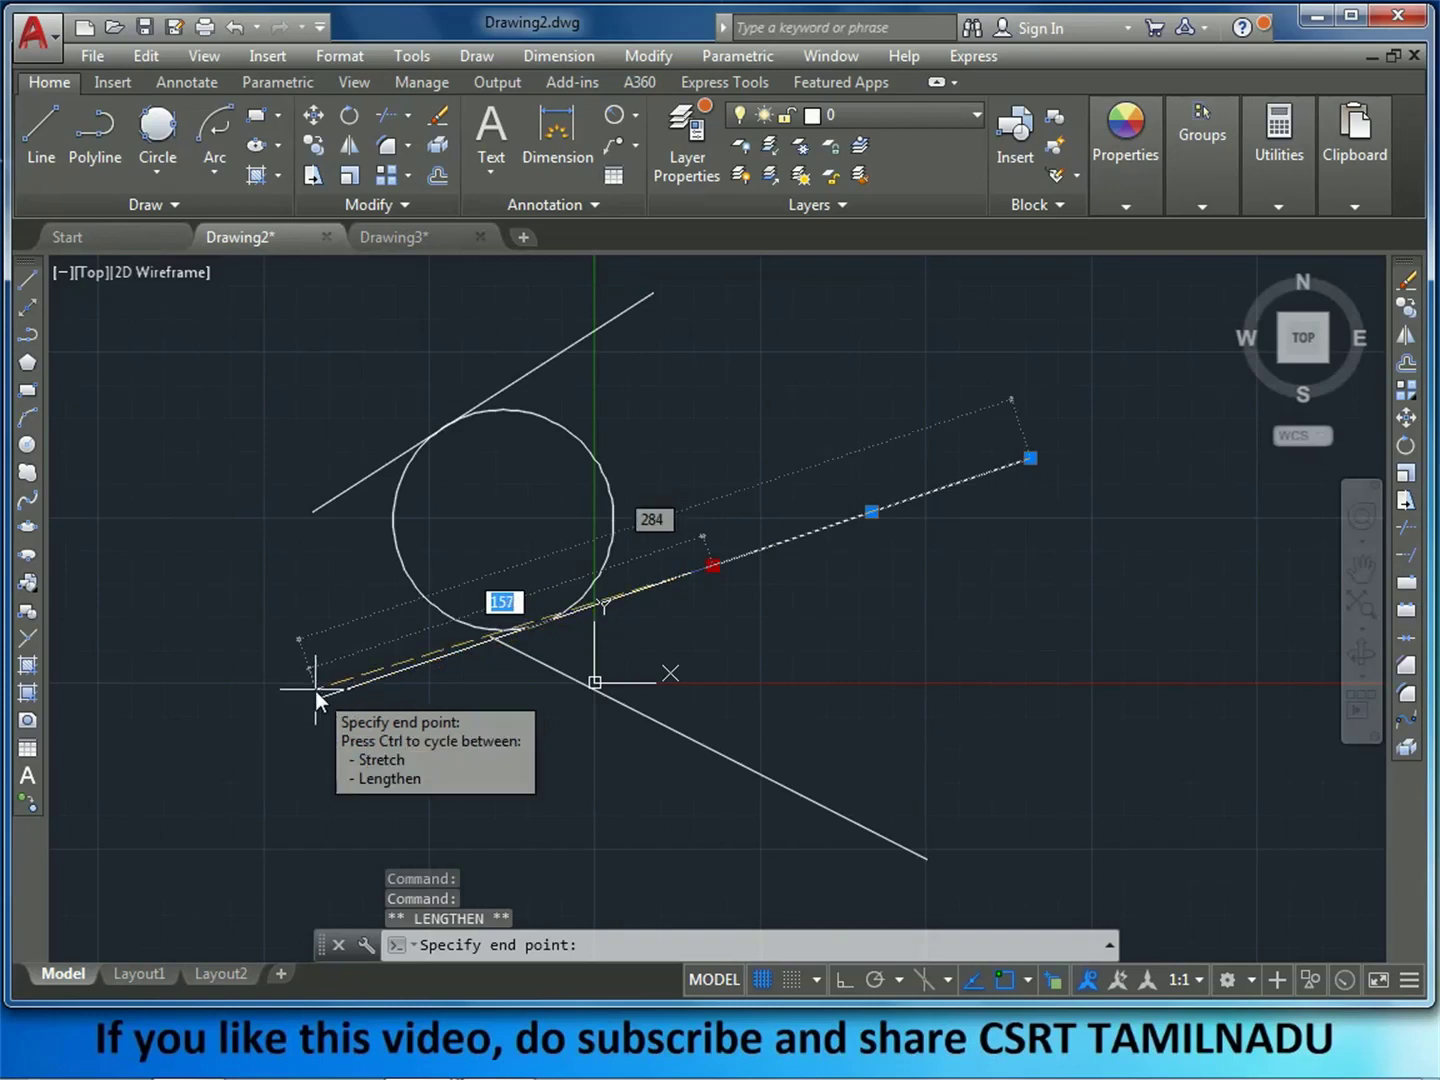
{"action": "key", "text": "F8"}
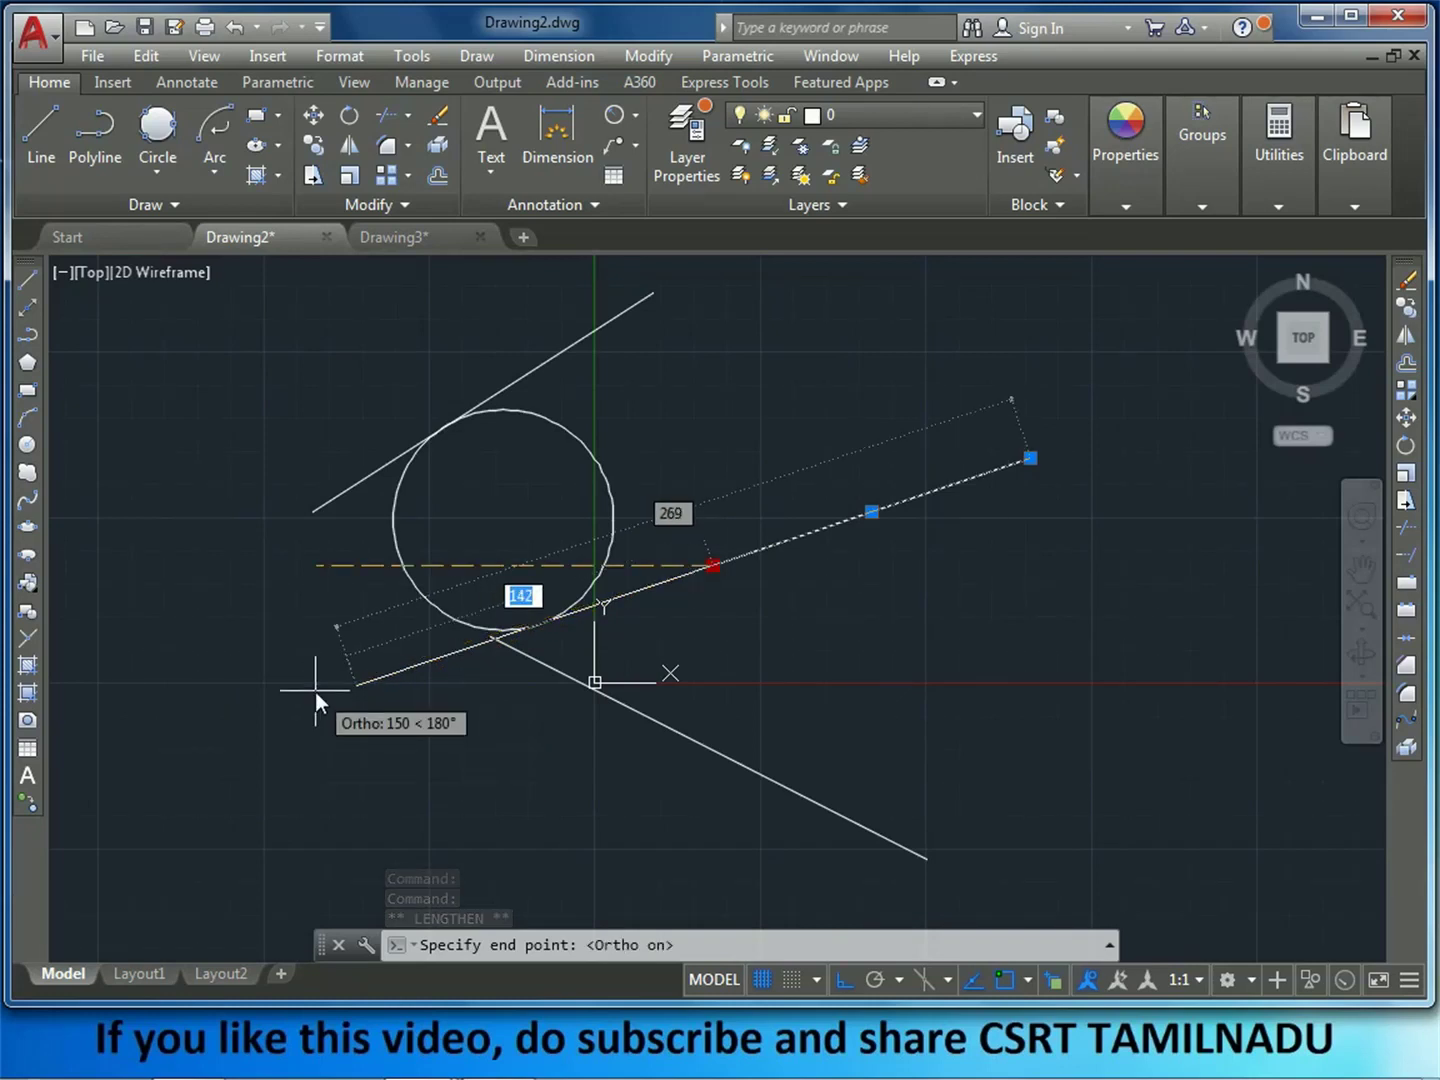
{"action": "left_click", "coordinate": [315, 691]}
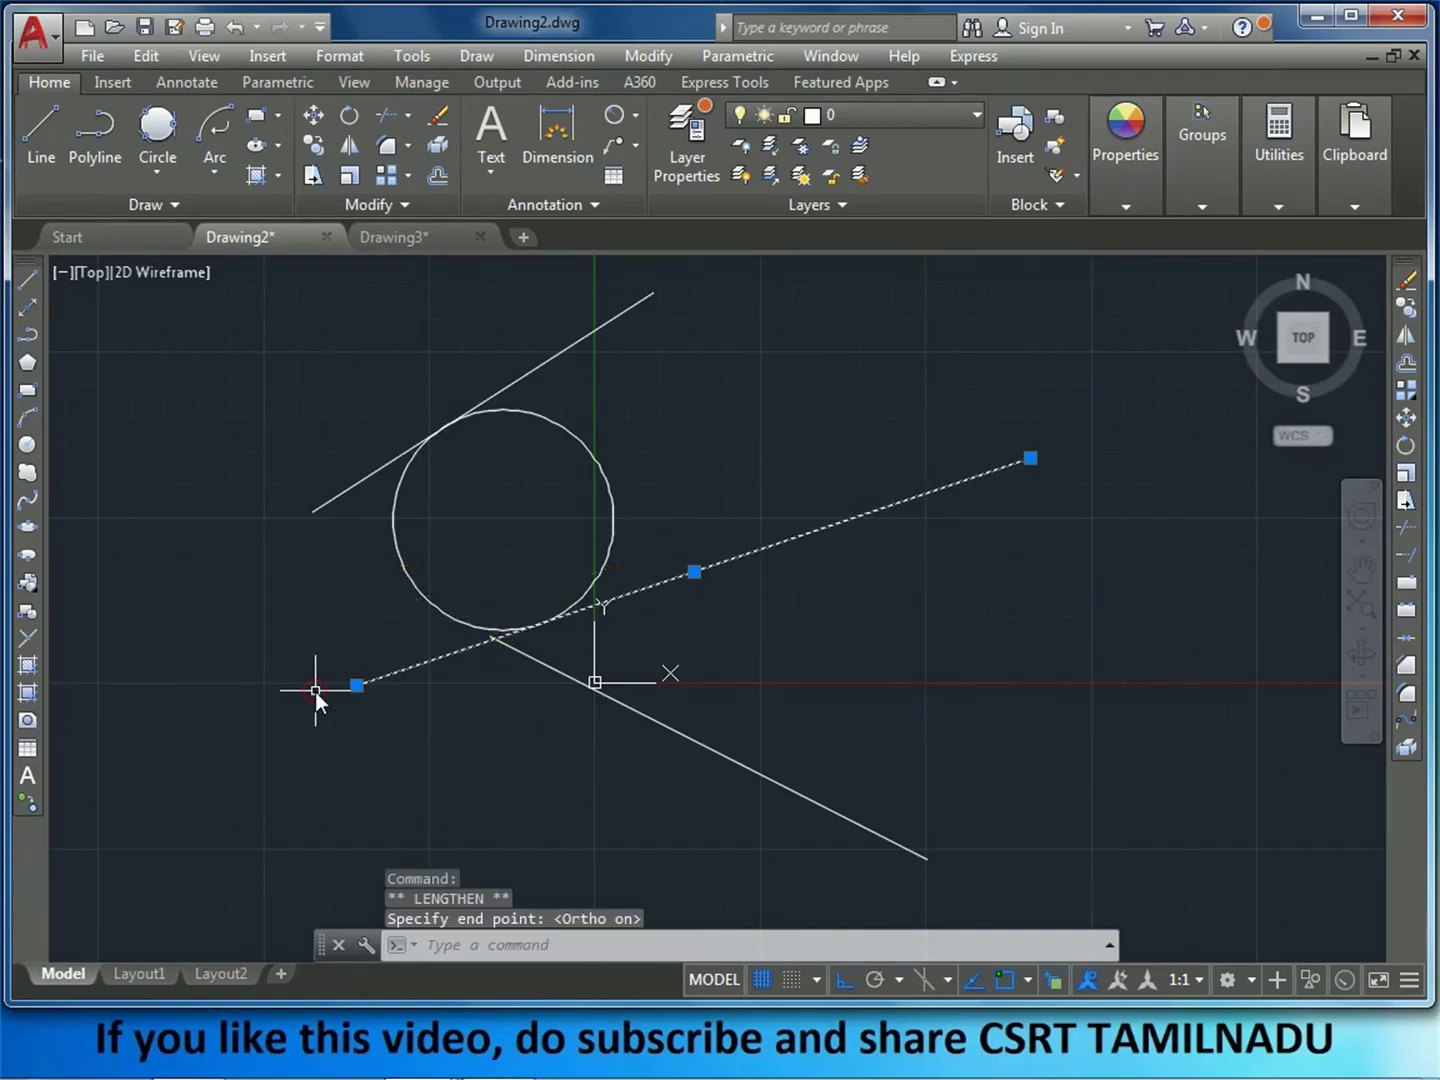
{"action": "key", "text": "Escape"}
- Lengthen the lower slanted line from its upper end past the circle
{"action": "left_click", "coordinate": [554, 671]}
{"action": "scroll", "coordinate": [491, 636], "scroll_direction": "up", "scroll_amount": 5}
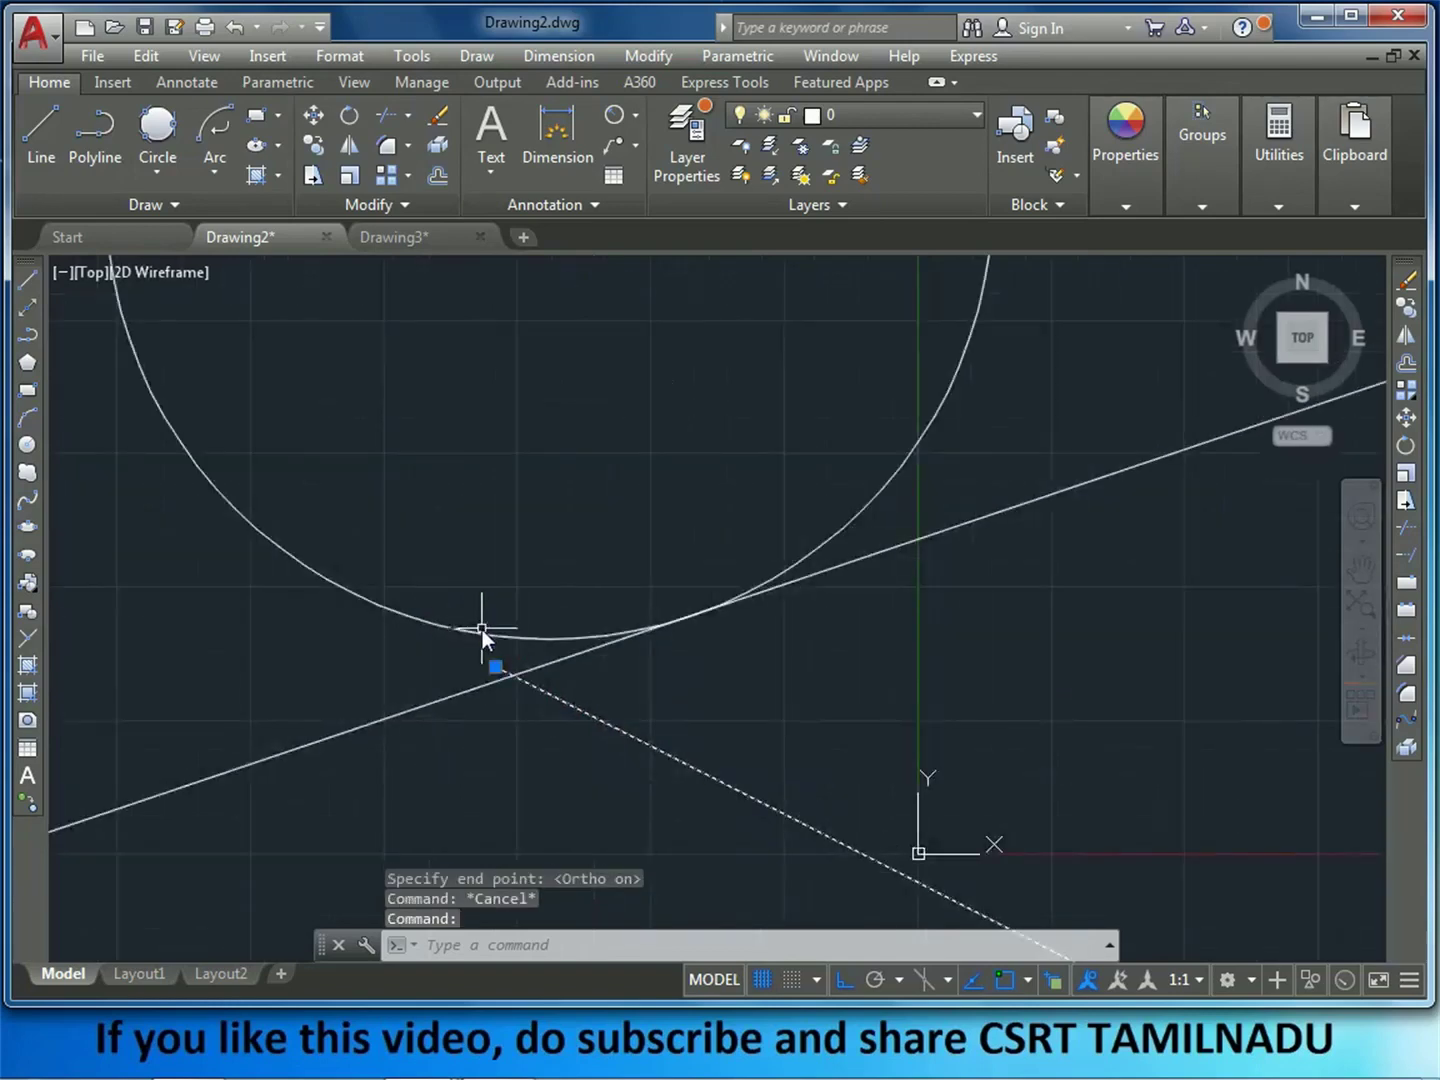
{"action": "mouse_move", "coordinate": [495, 666]}
{"action": "left_click", "coordinate": [575, 734]}
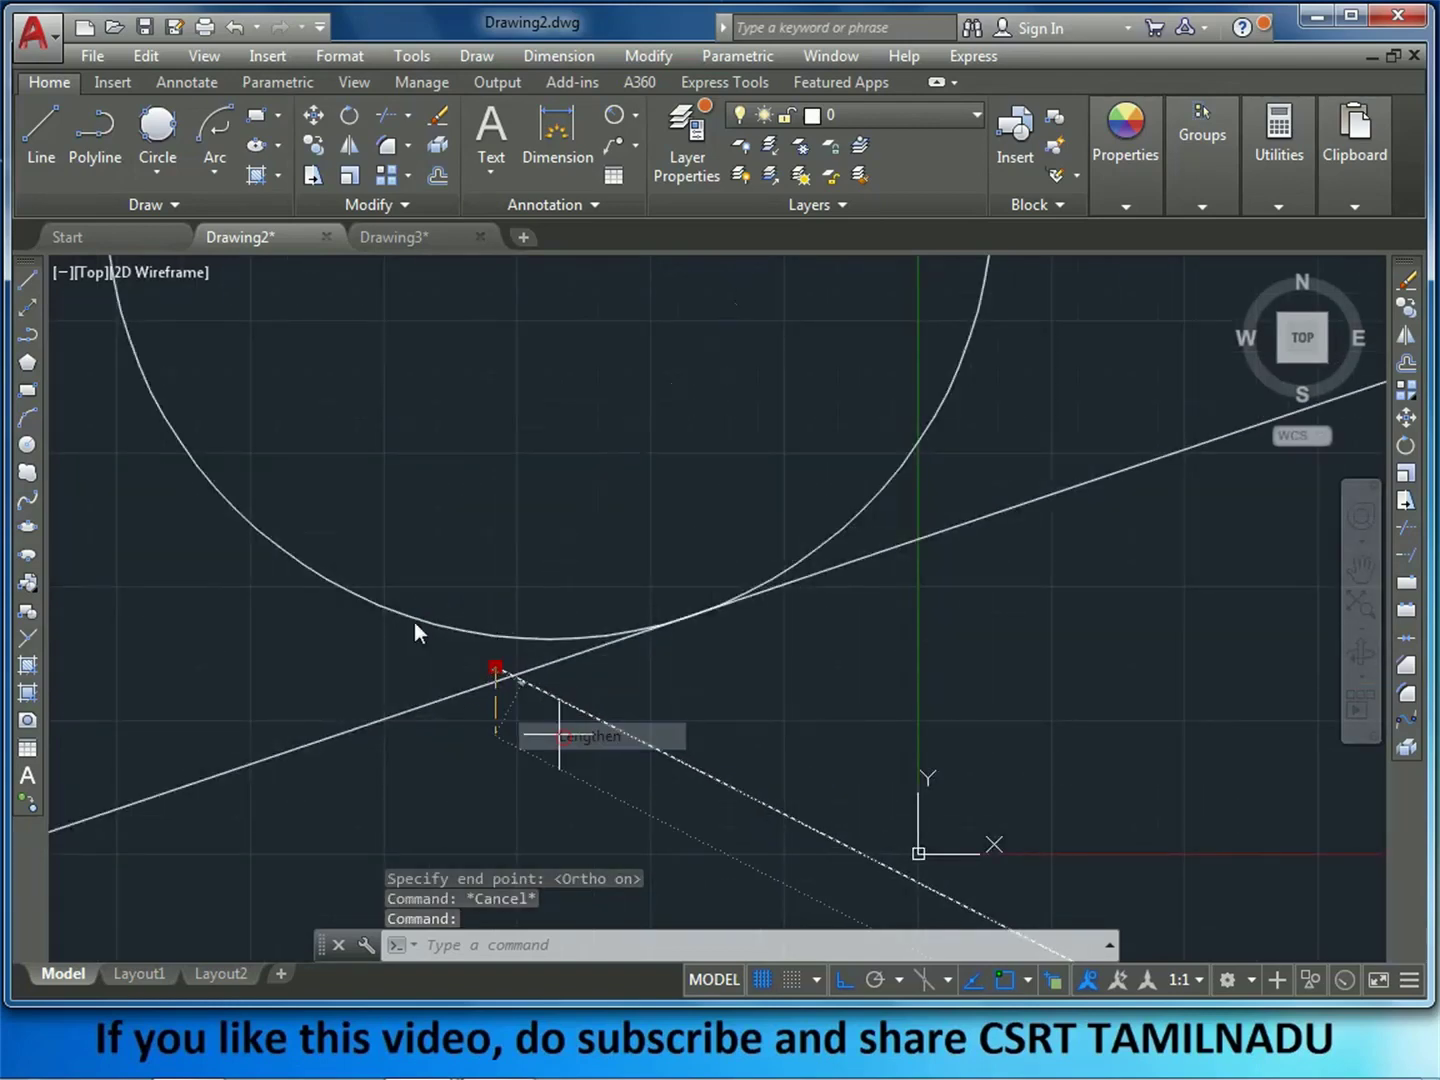
{"action": "scroll", "coordinate": [414, 623], "scroll_direction": "down", "scroll_amount": 4}
{"action": "scroll", "coordinate": [416, 626], "scroll_direction": "down", "scroll_amount": 3}
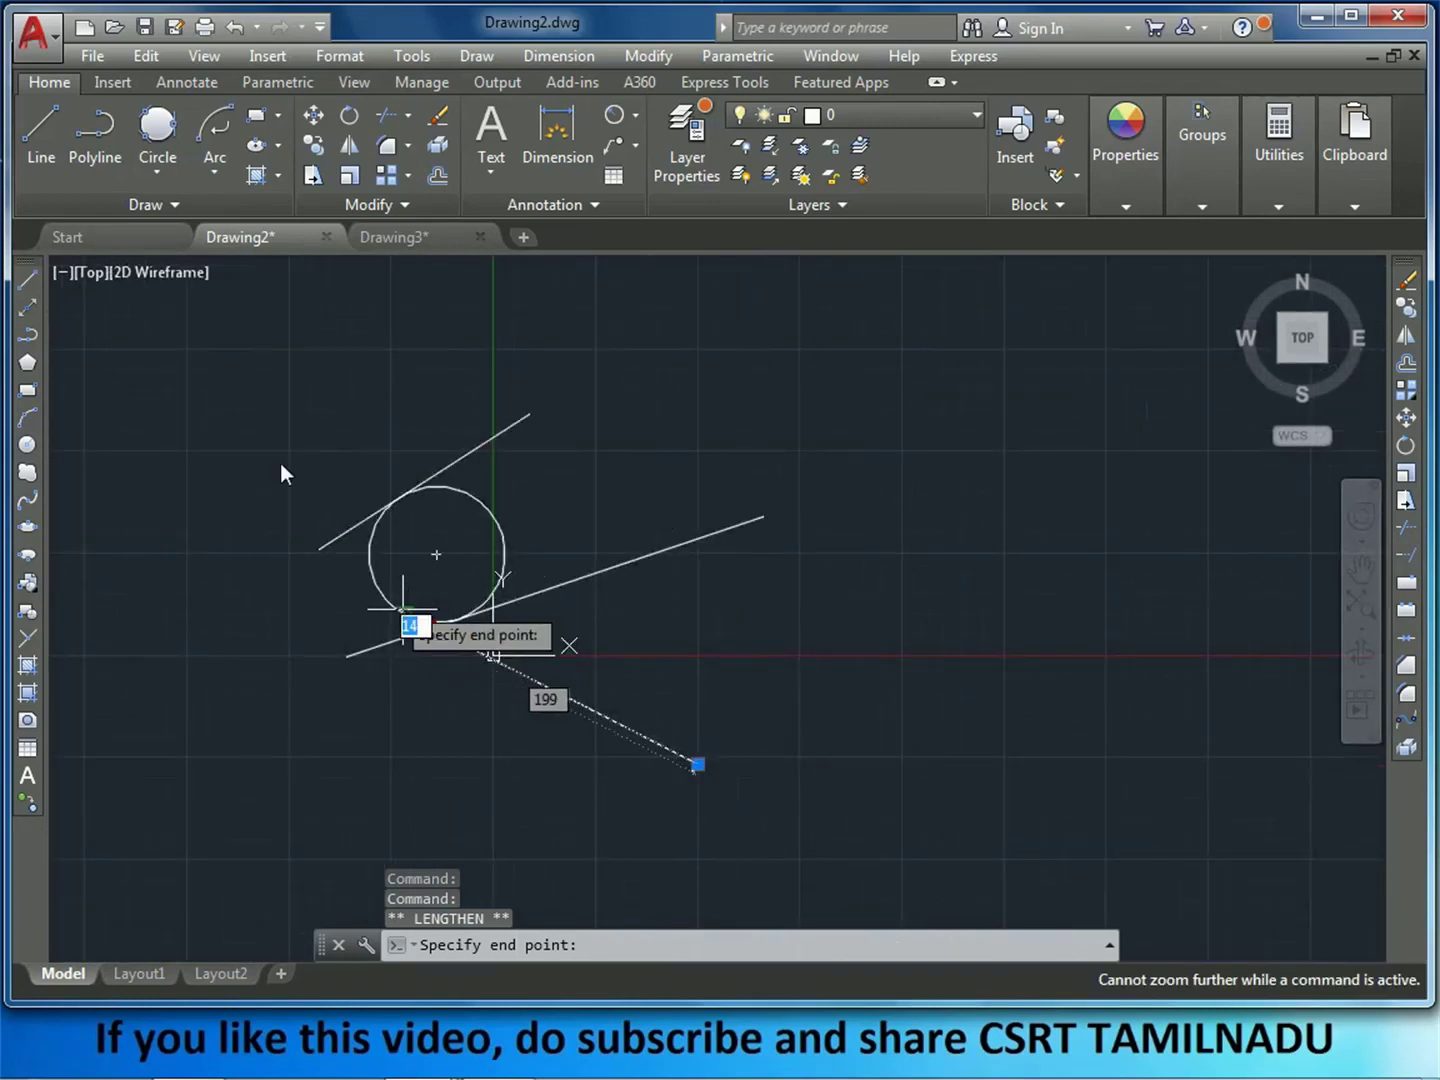
{"action": "left_click", "coordinate": [202, 404]}
- Start the Circle command with C, then cancel it without drawing
{"action": "type", "text": "c"}
{"action": "key", "text": "Return"}
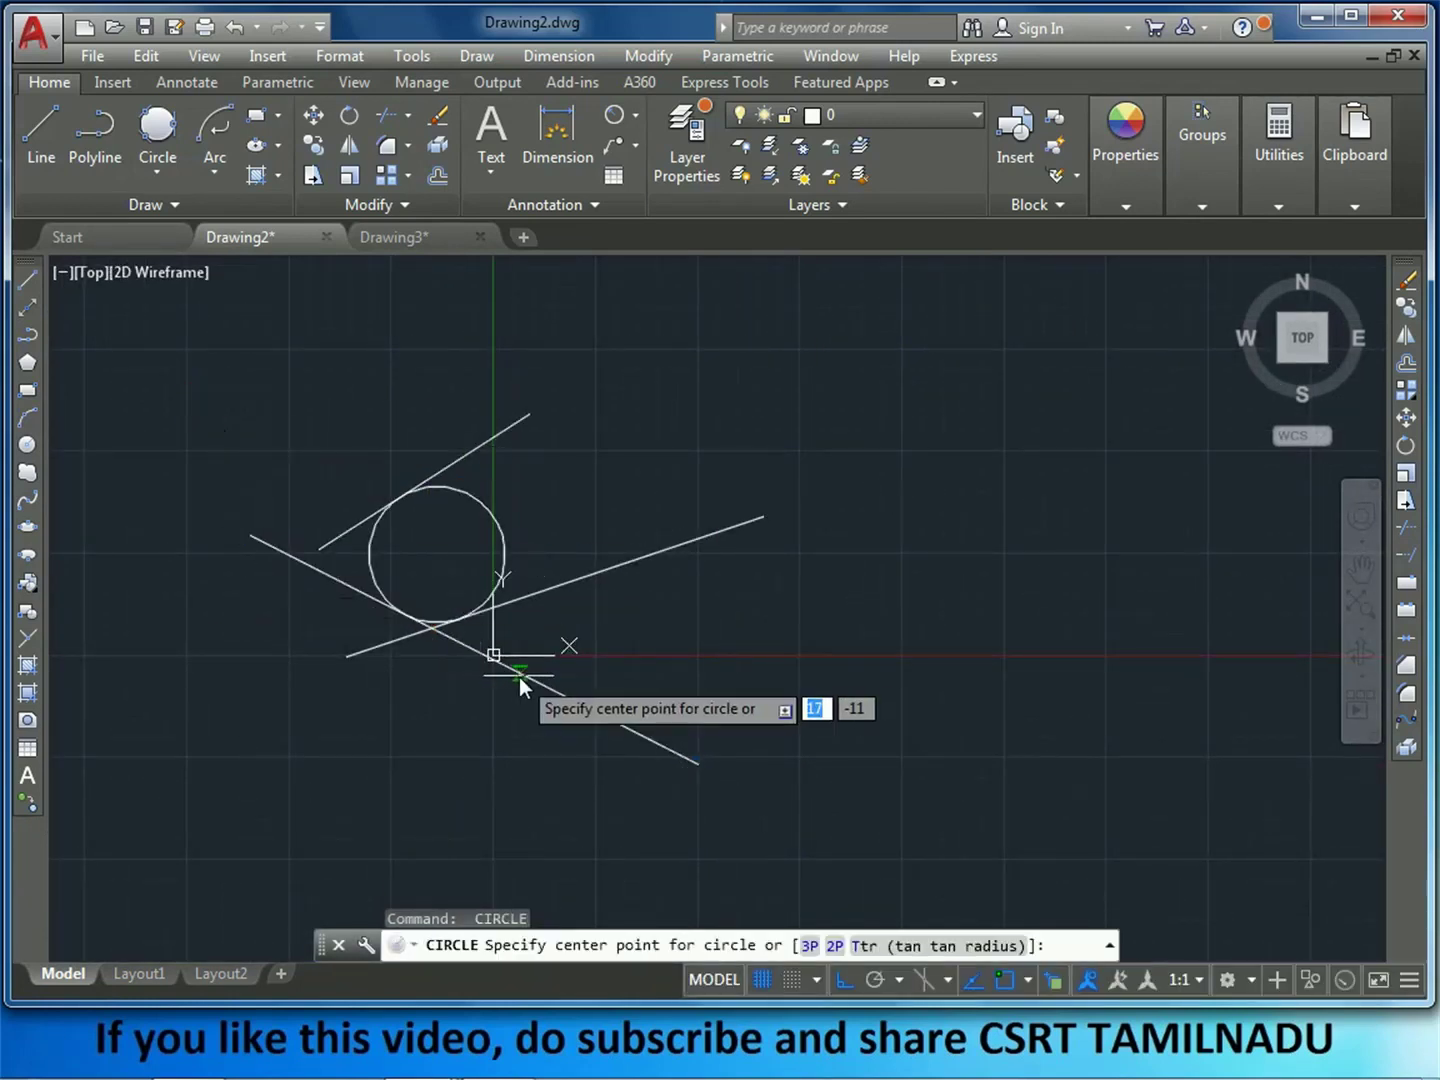
{"action": "key", "text": "Return"}
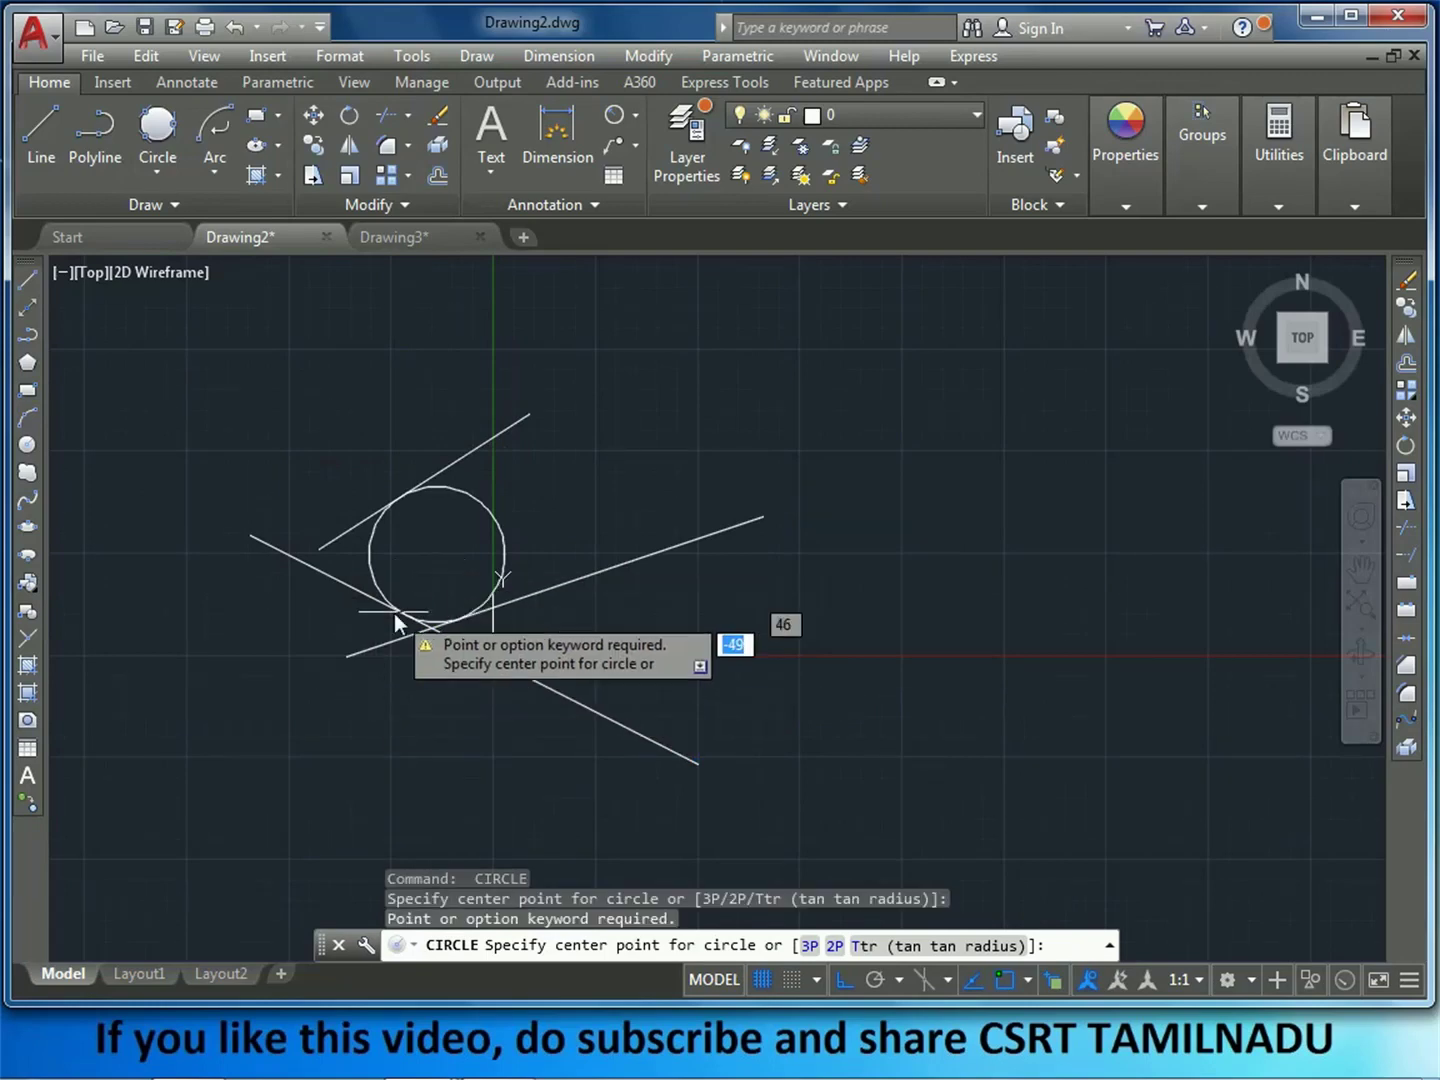
{"action": "key", "text": "Escape"}
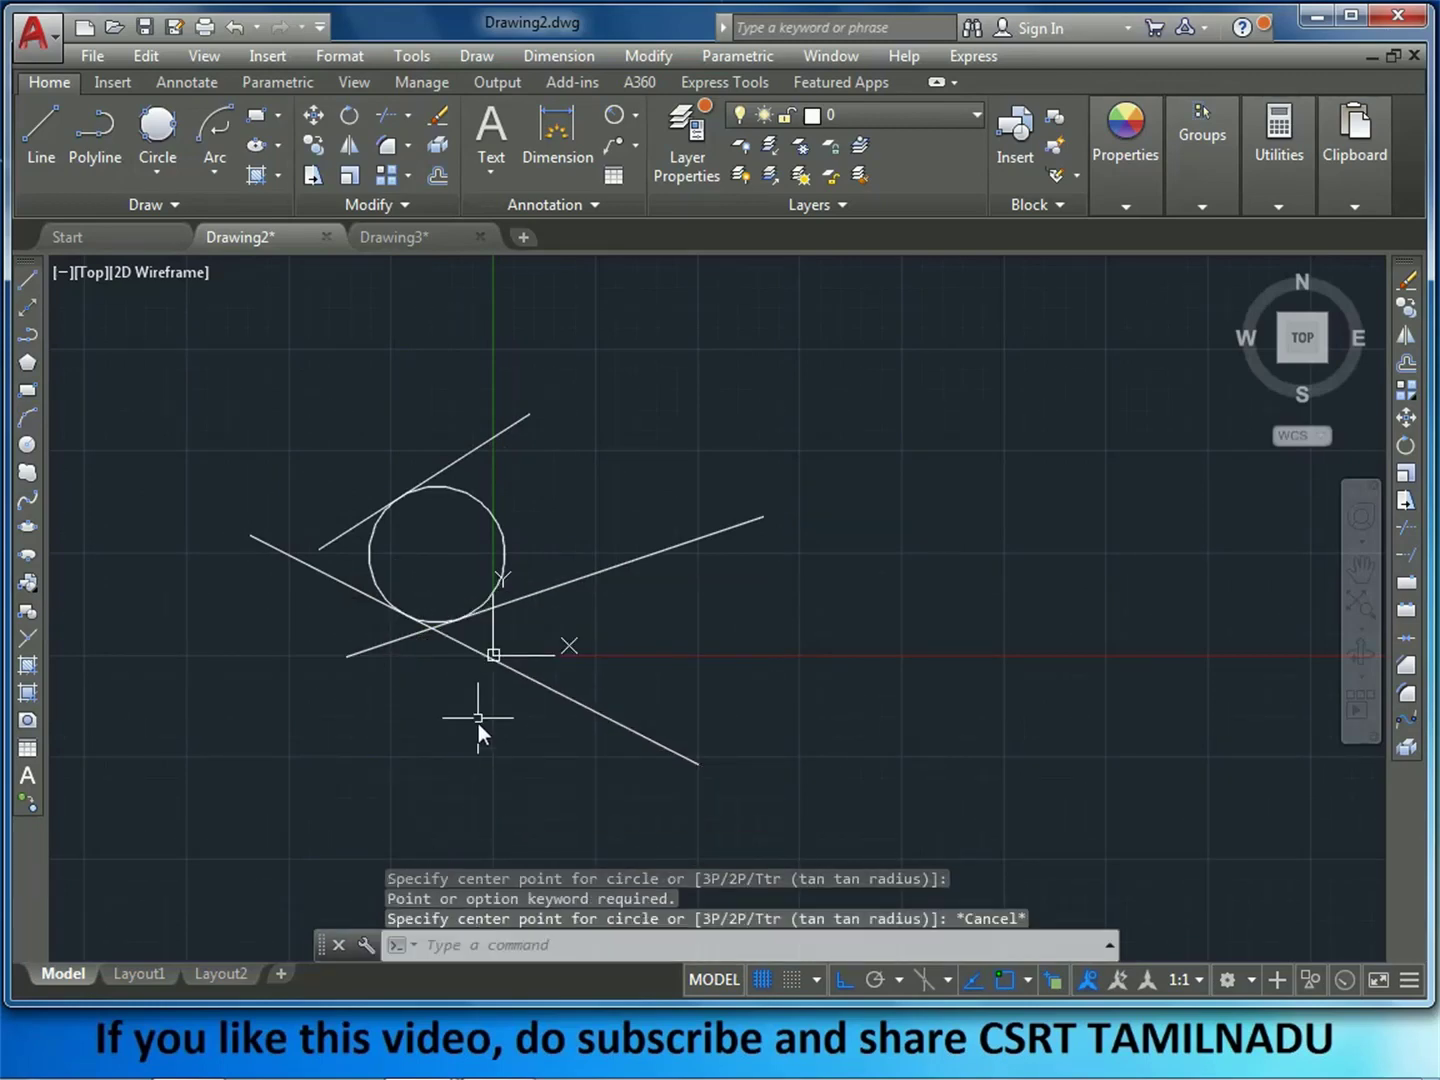
{"action": "scroll", "coordinate": [389, 526], "scroll_direction": "up", "scroll_amount": 4}
{"action": "scroll", "coordinate": [543, 747], "scroll_direction": "up", "scroll_amount": 2}
{"action": "scroll", "coordinate": [620, 828], "scroll_direction": "down", "scroll_amount": 5}
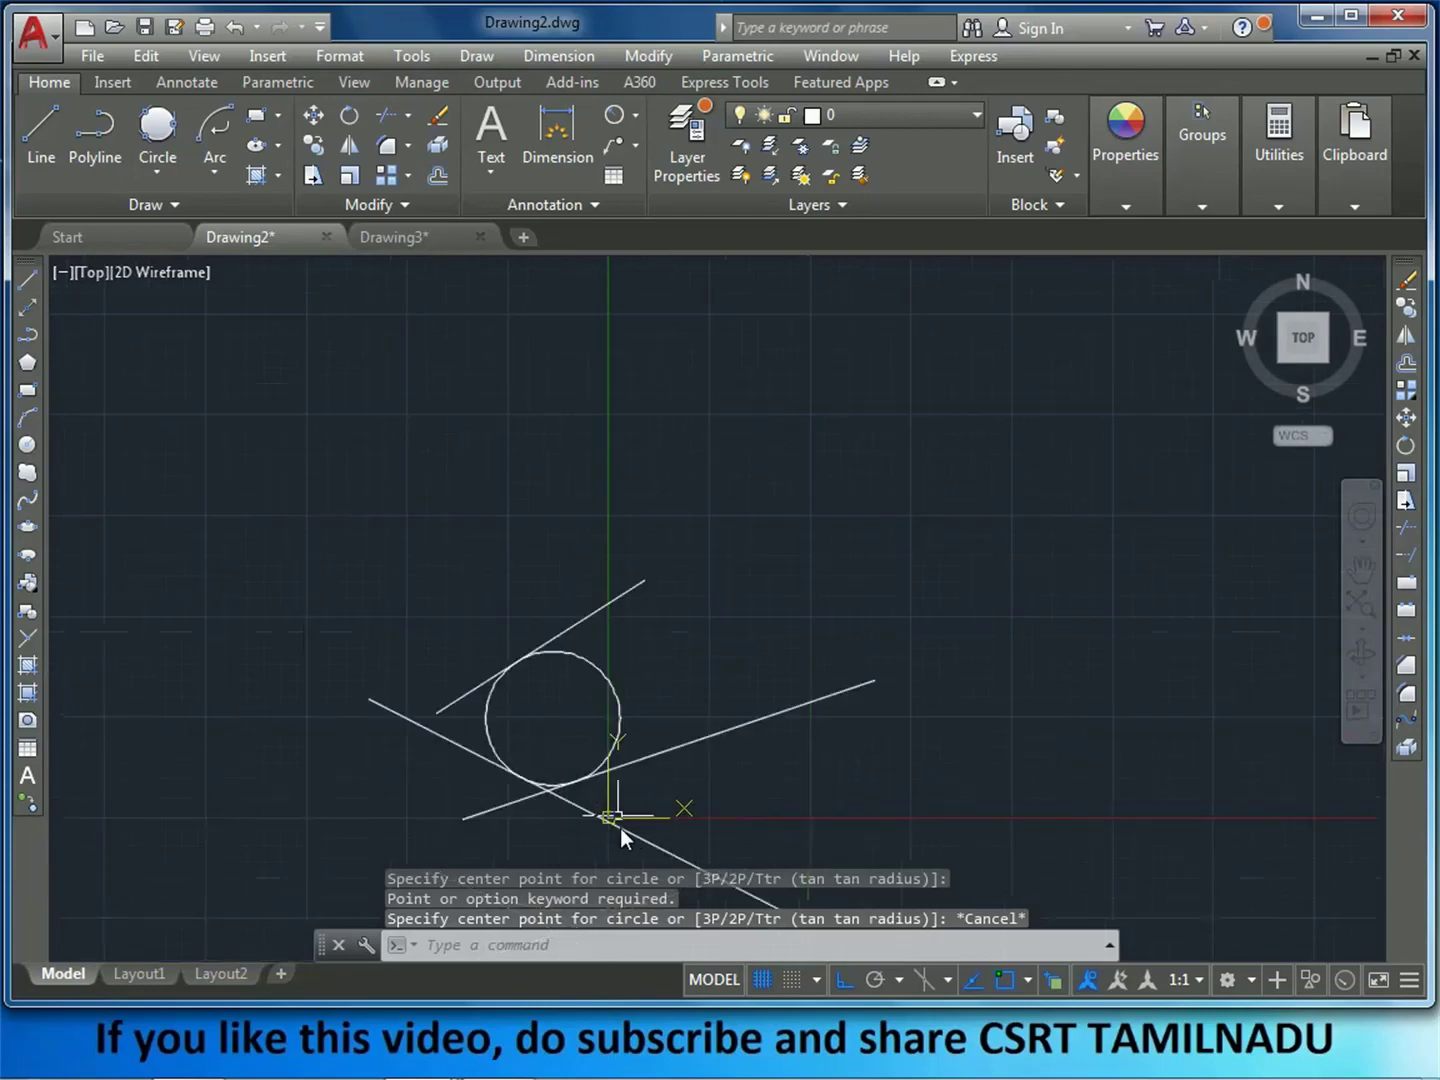
{"action": "scroll", "coordinate": [589, 780], "scroll_direction": "up", "scroll_amount": 2}
- AutoConstrain the circle and three lines using a window selection
{"action": "left_click", "coordinate": [1126, 150]}
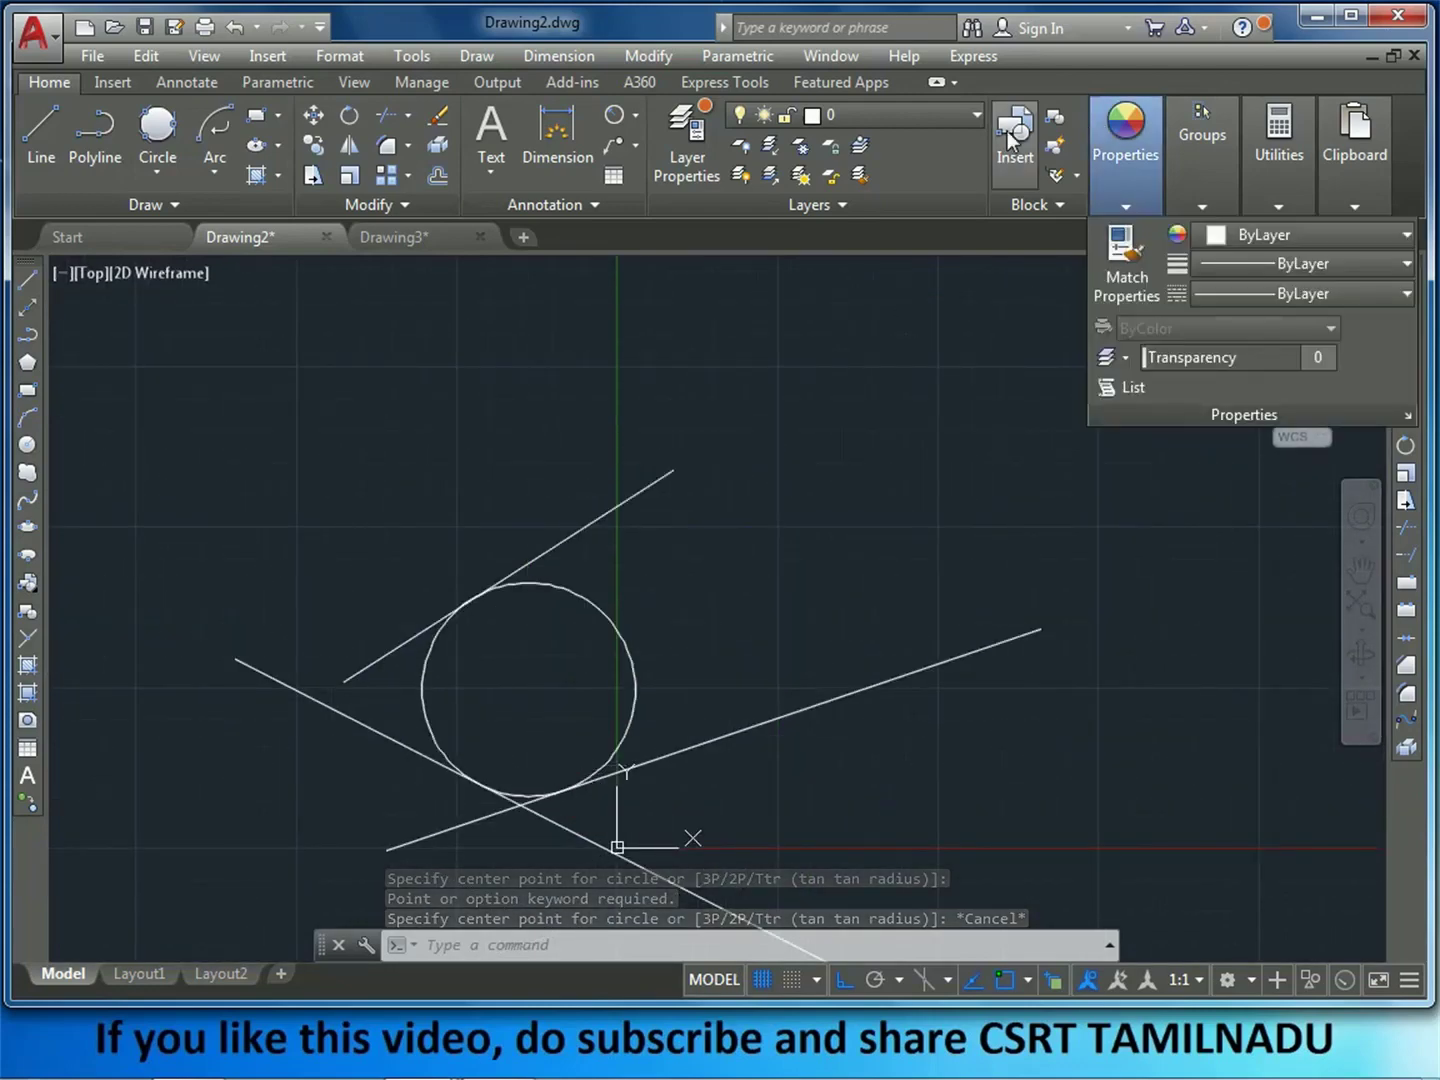
{"action": "left_click", "coordinate": [754, 54]}
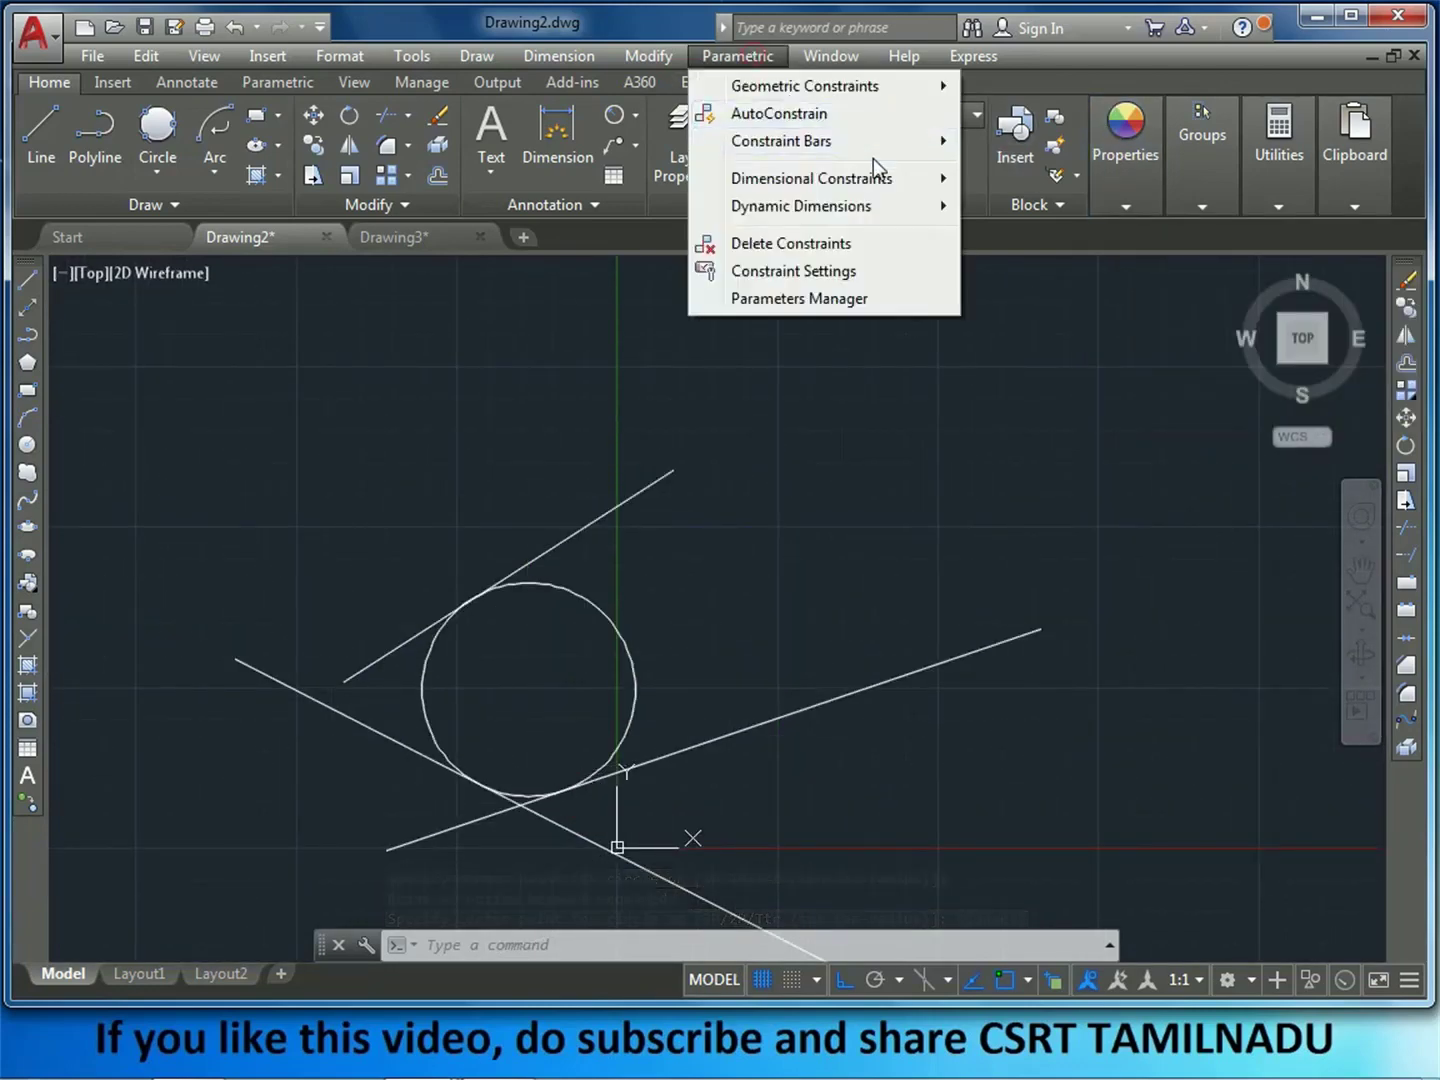
{"action": "left_click", "coordinate": [779, 113]}
{"action": "scroll", "coordinate": [712, 488], "scroll_direction": "down", "scroll_amount": 2}
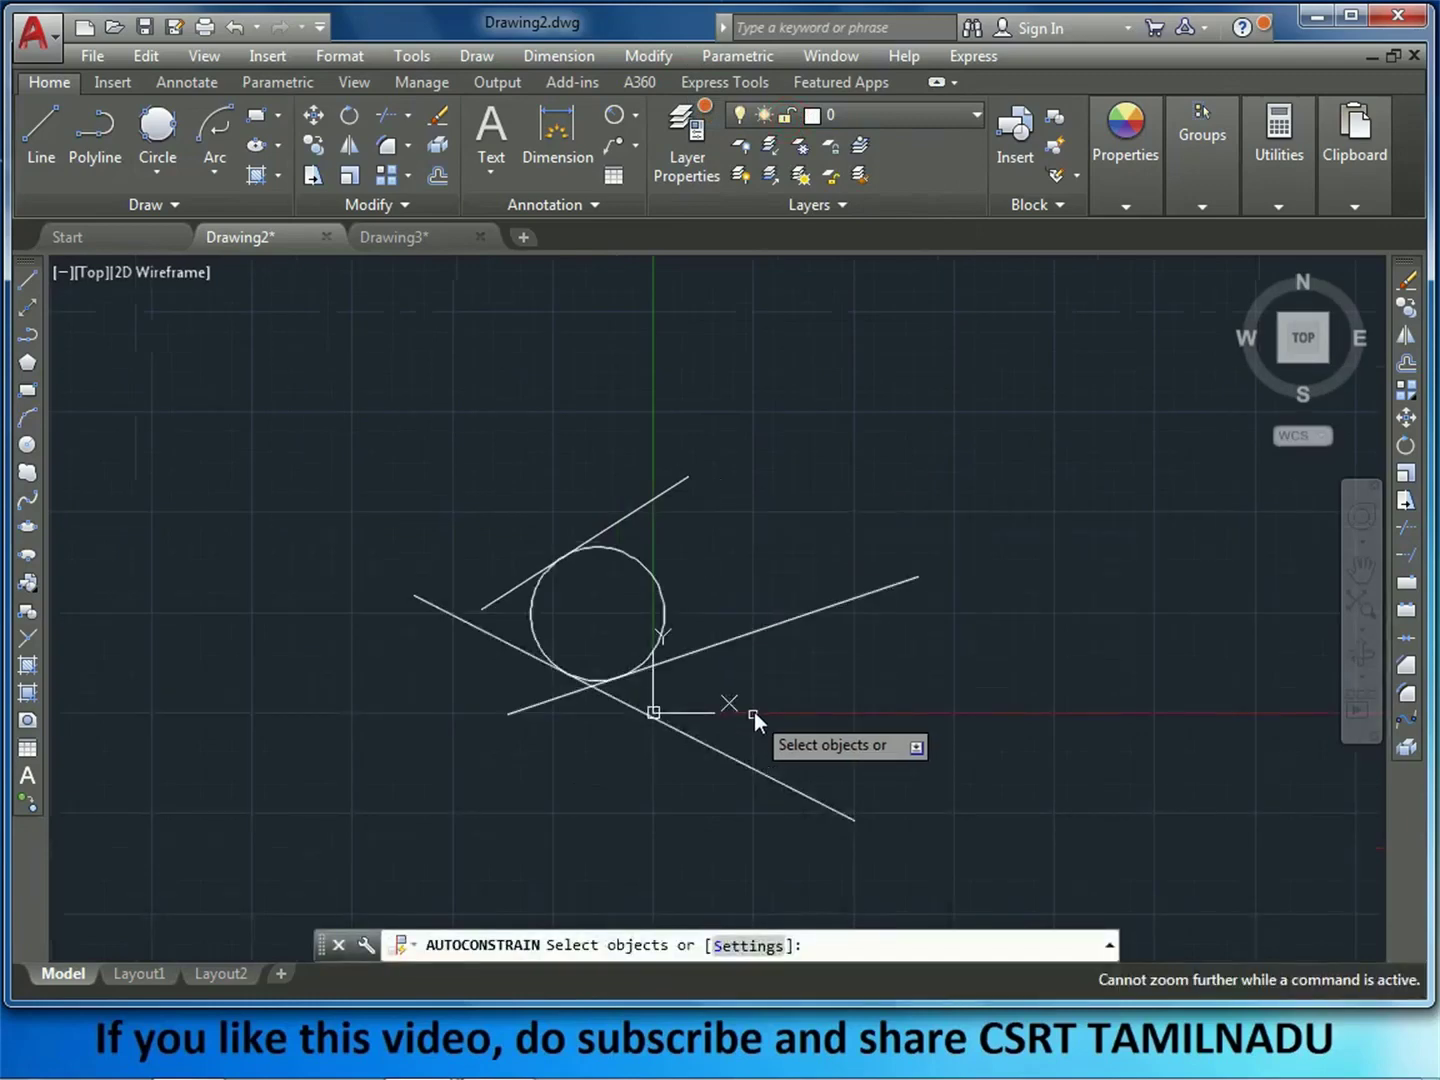
{"action": "left_click", "coordinate": [760, 684]}
{"action": "left_click", "coordinate": [475, 413]}
{"action": "key", "text": "Return"}
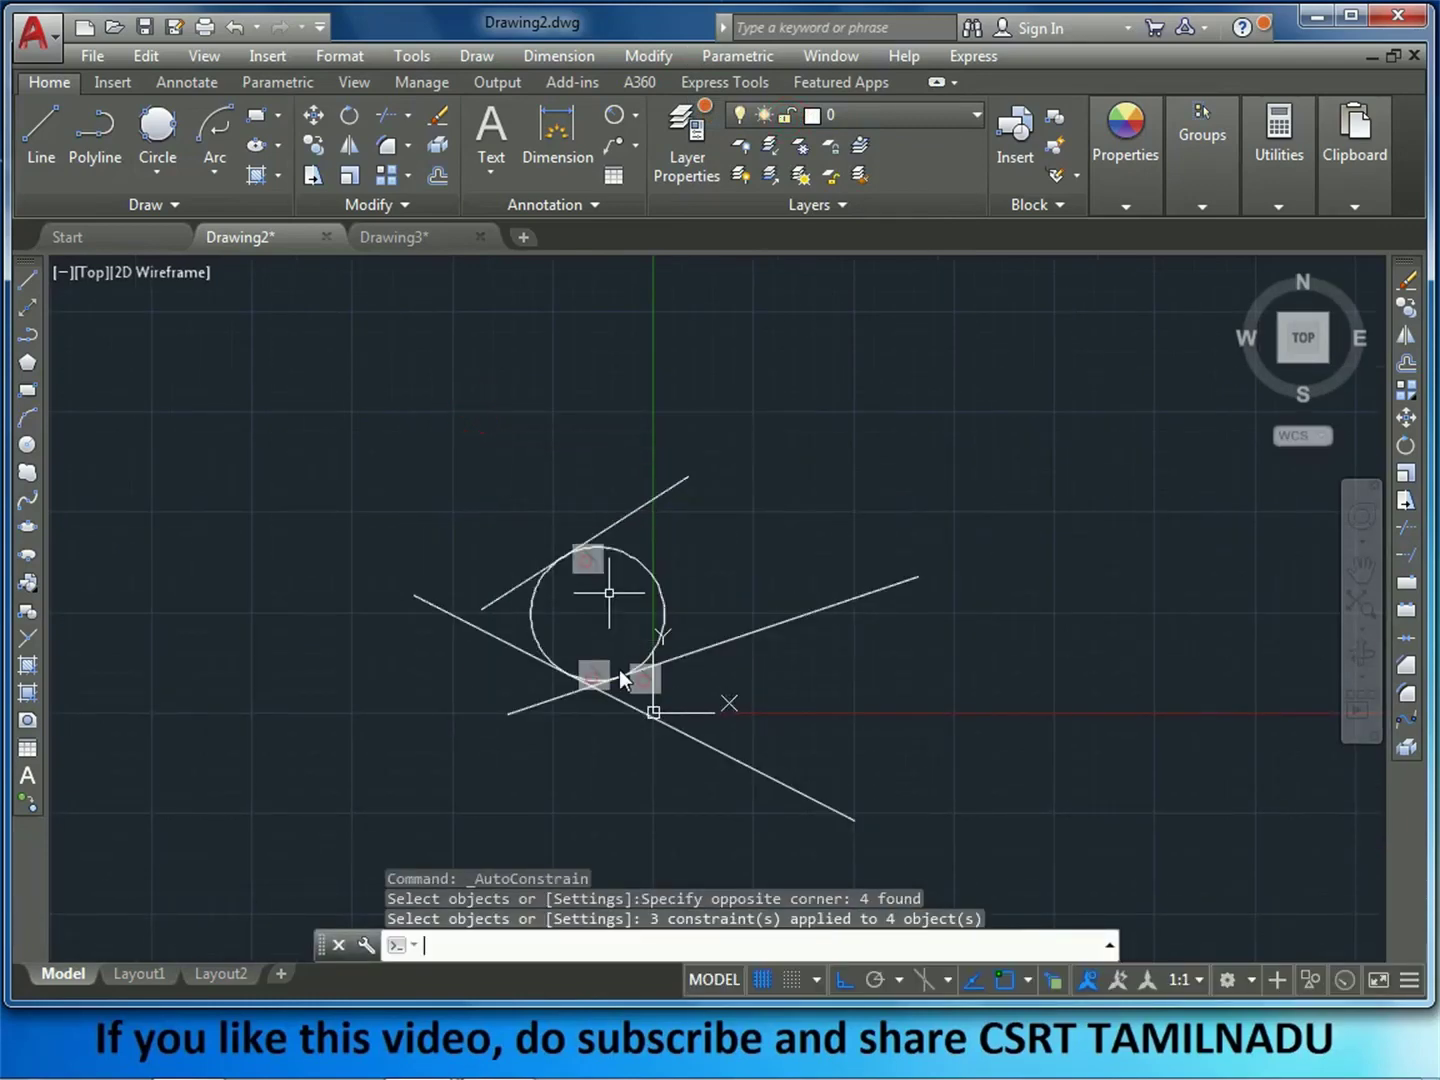
- Window-select the circle and all three lines and delete them
{"action": "scroll", "coordinate": [594, 695], "scroll_direction": "up", "scroll_amount": 3}
{"action": "scroll", "coordinate": [499, 720], "scroll_direction": "up", "scroll_amount": 3}
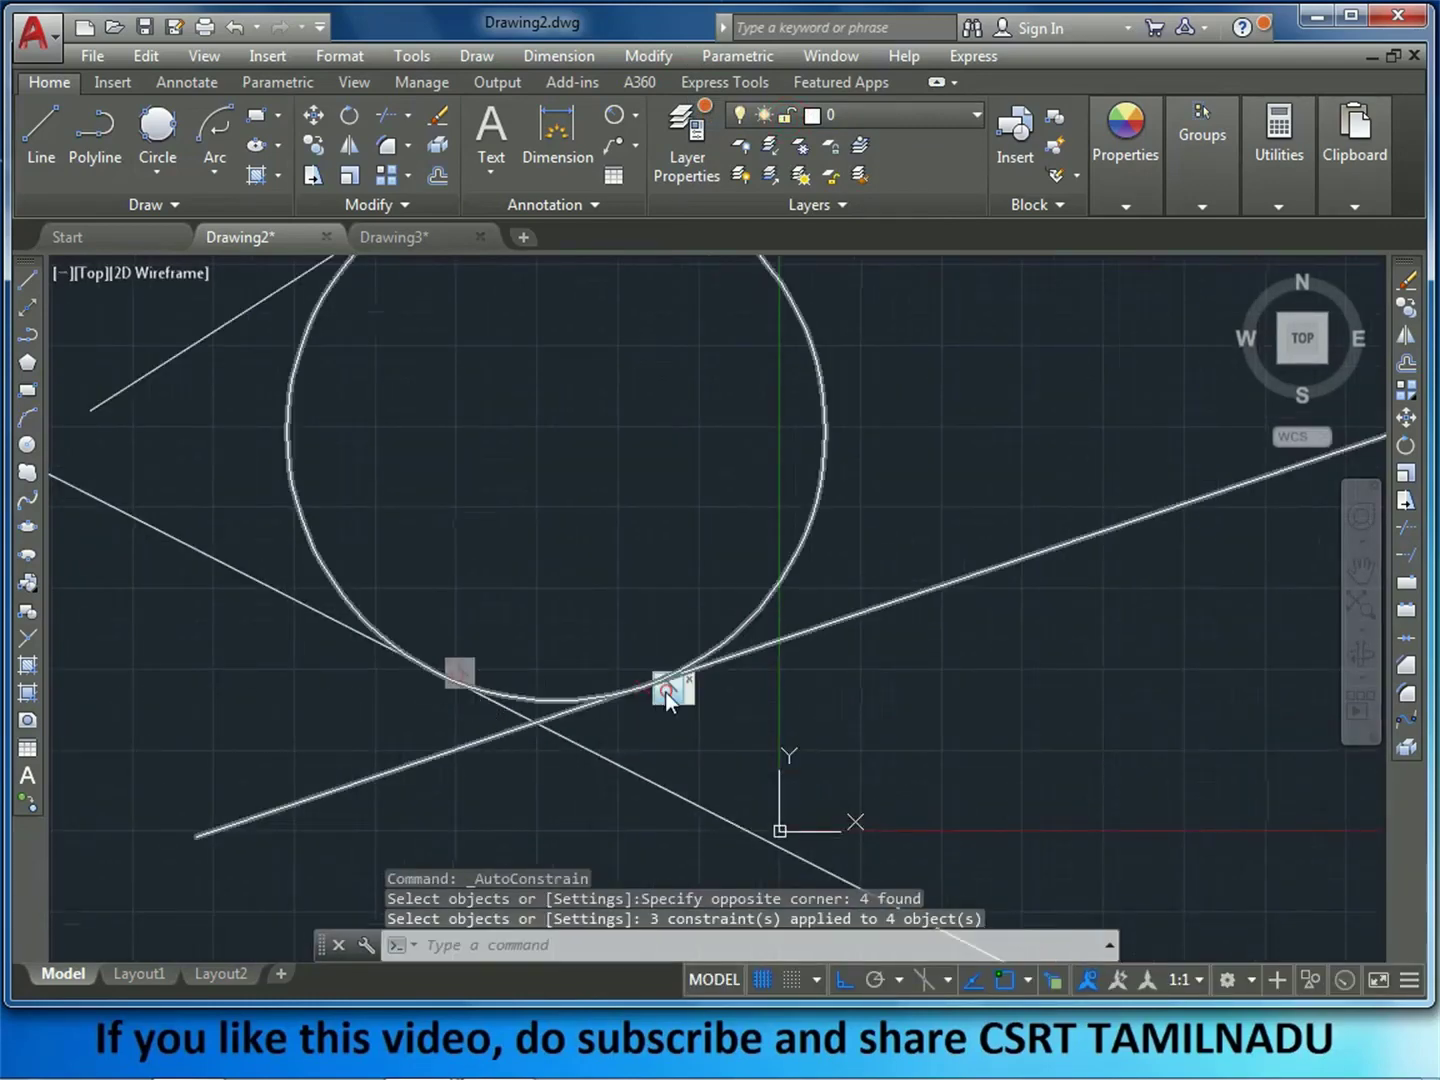
{"action": "scroll", "coordinate": [650, 700], "scroll_direction": "down", "scroll_amount": 4}
{"action": "scroll", "coordinate": [586, 564], "scroll_direction": "down", "scroll_amount": 3}
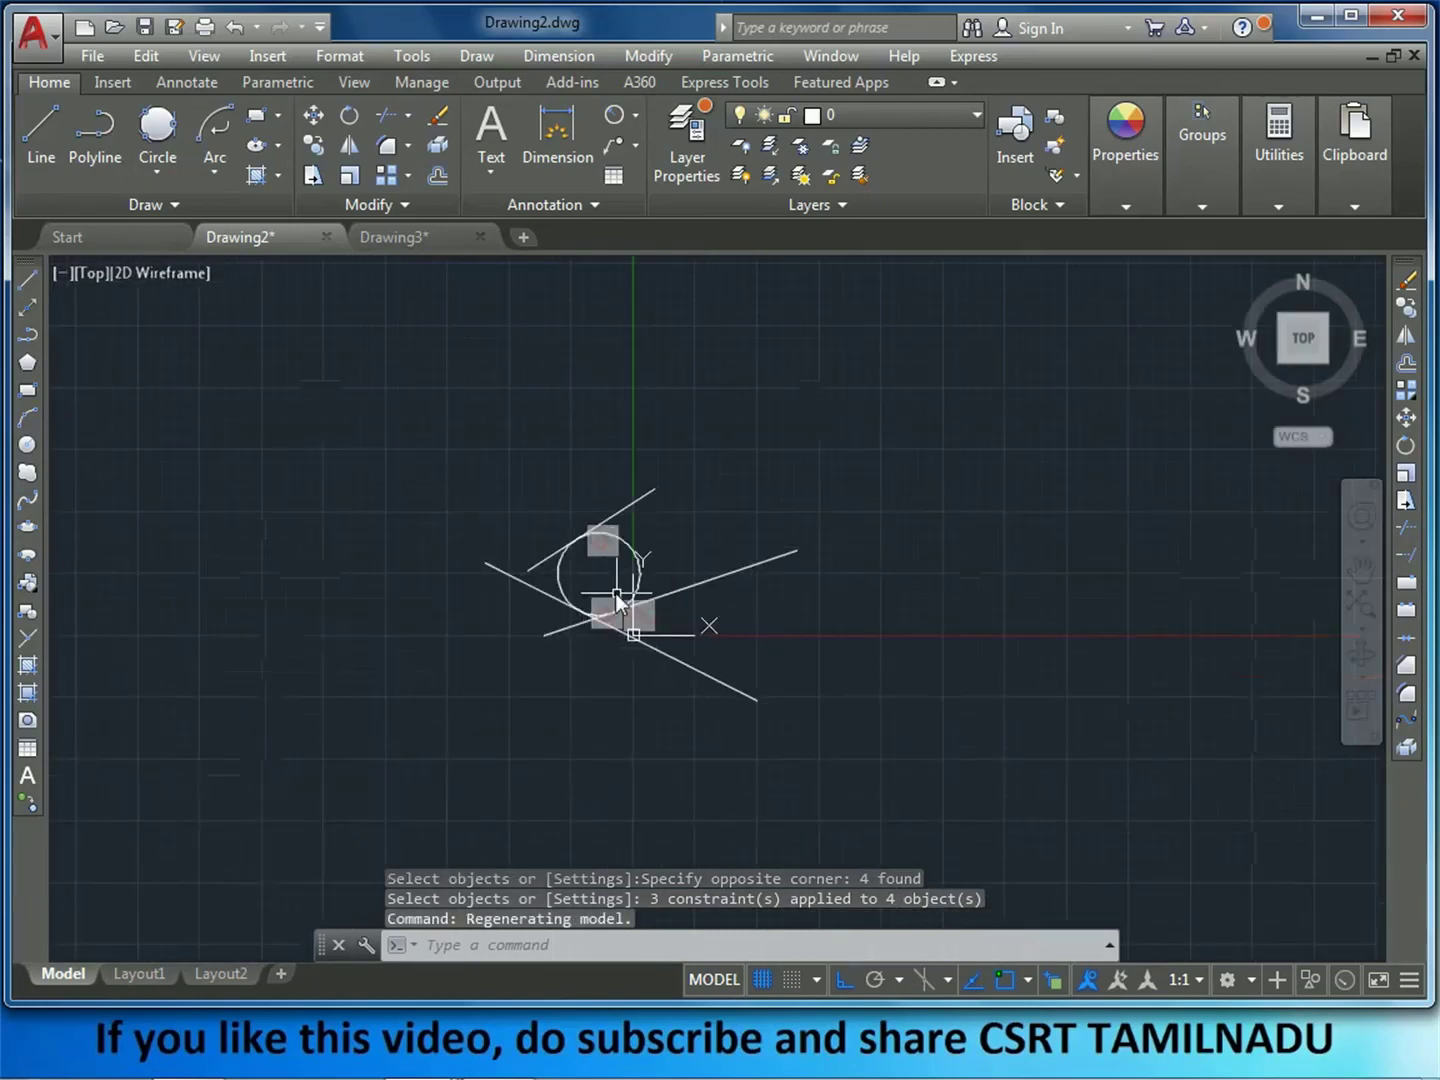
{"action": "left_click", "coordinate": [652, 691]}
{"action": "left_click", "coordinate": [503, 435]}
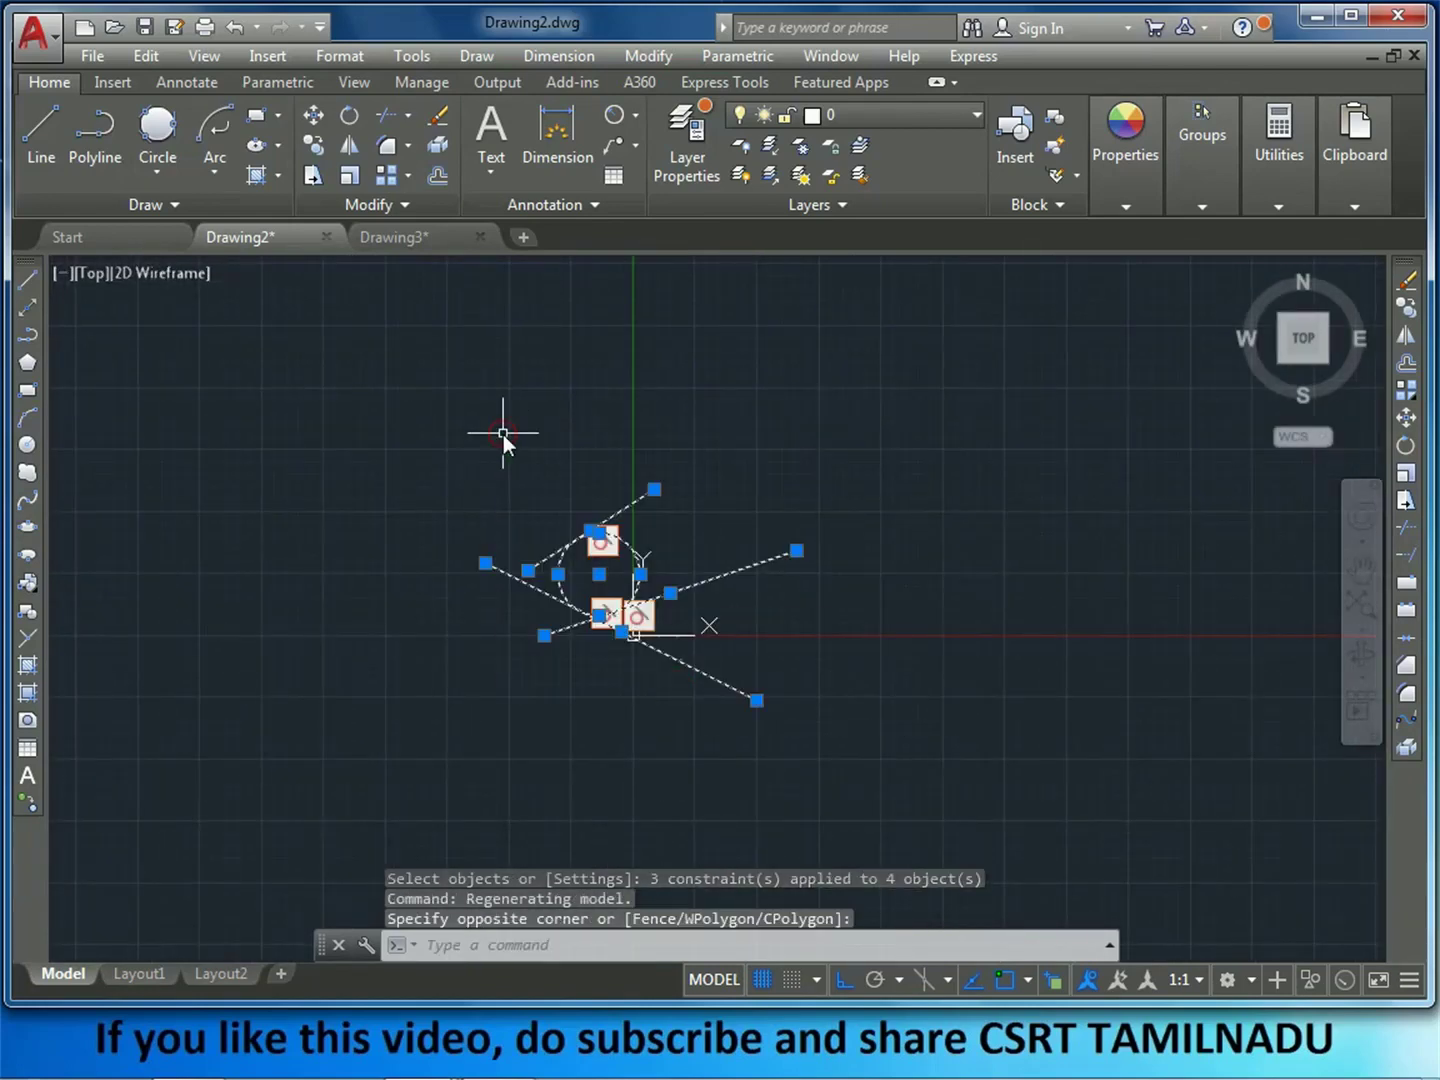
{"action": "key", "text": "Delete"}
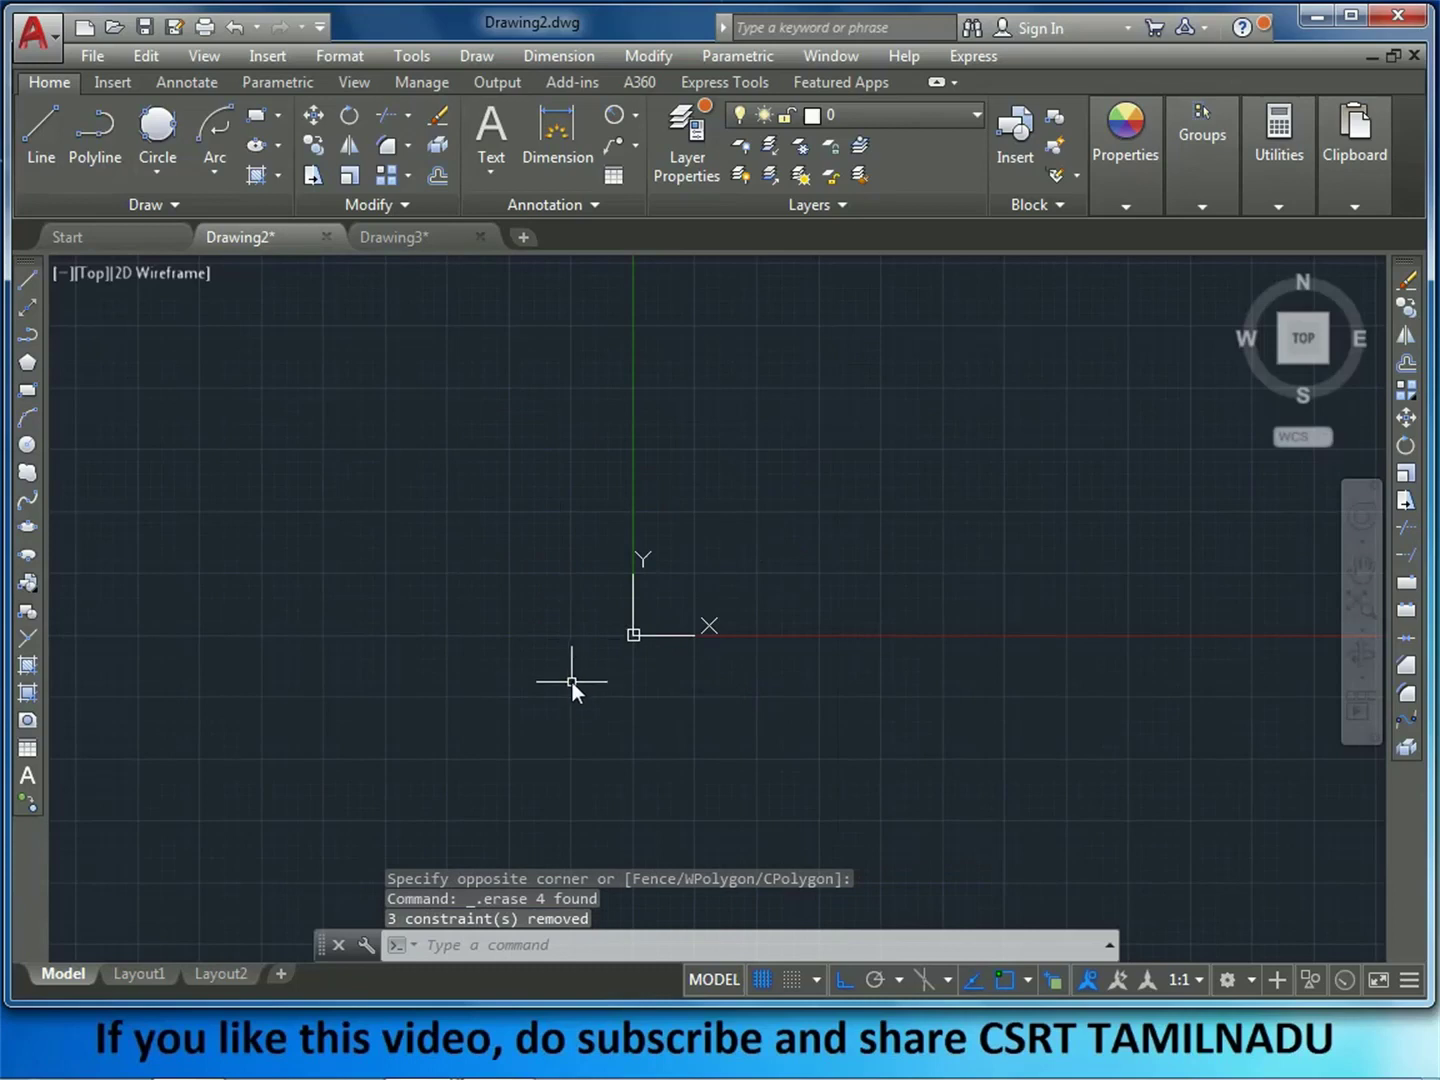
{"action": "type", "text": "c"}
{"action": "key", "text": "Escape"}
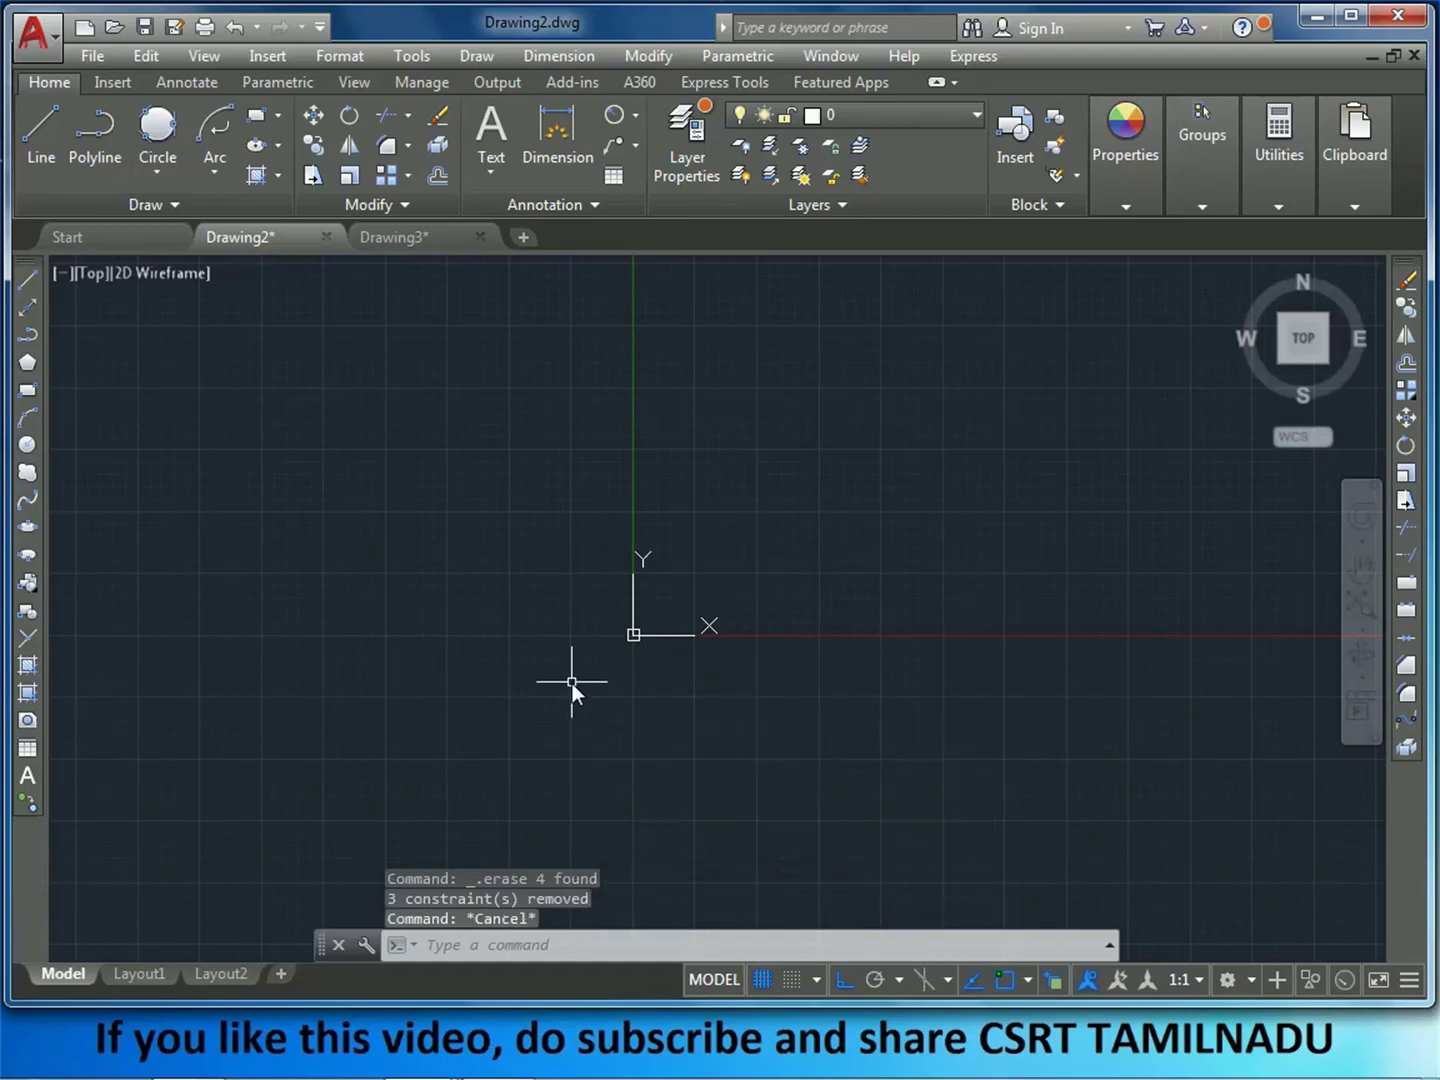
{"action": "type", "text": "c"}
{"action": "key", "text": "Return"}
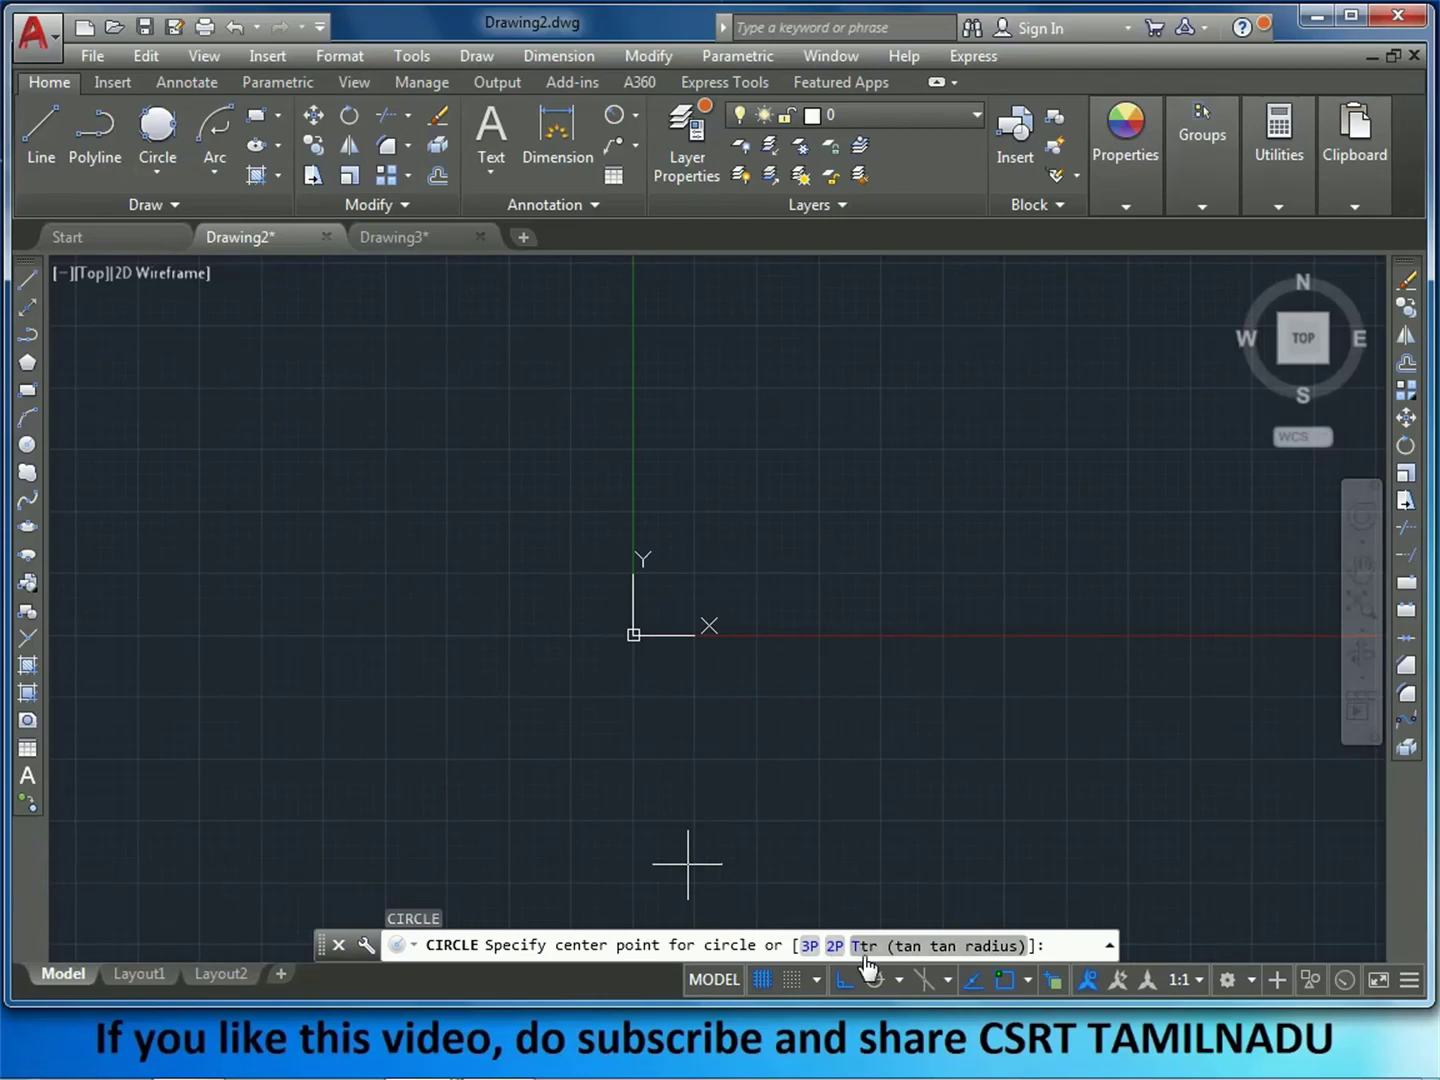
{"action": "type", "text": "TANTANTAN"}
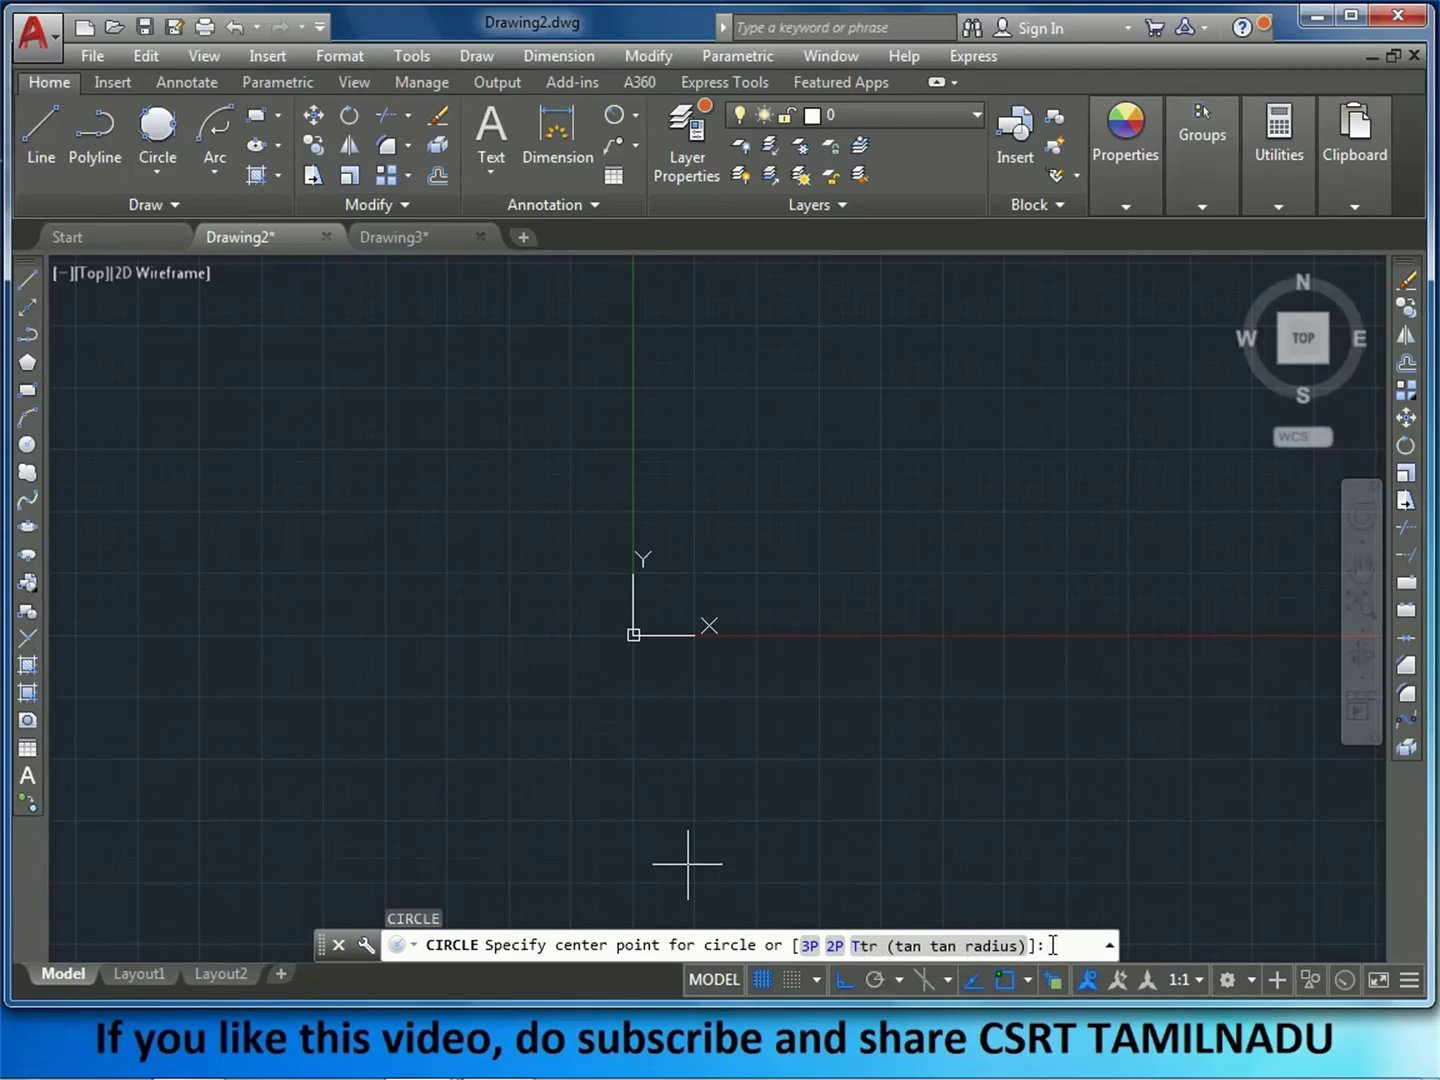
{"action": "key", "text": "Return"}
{"action": "key", "text": "Escape"}
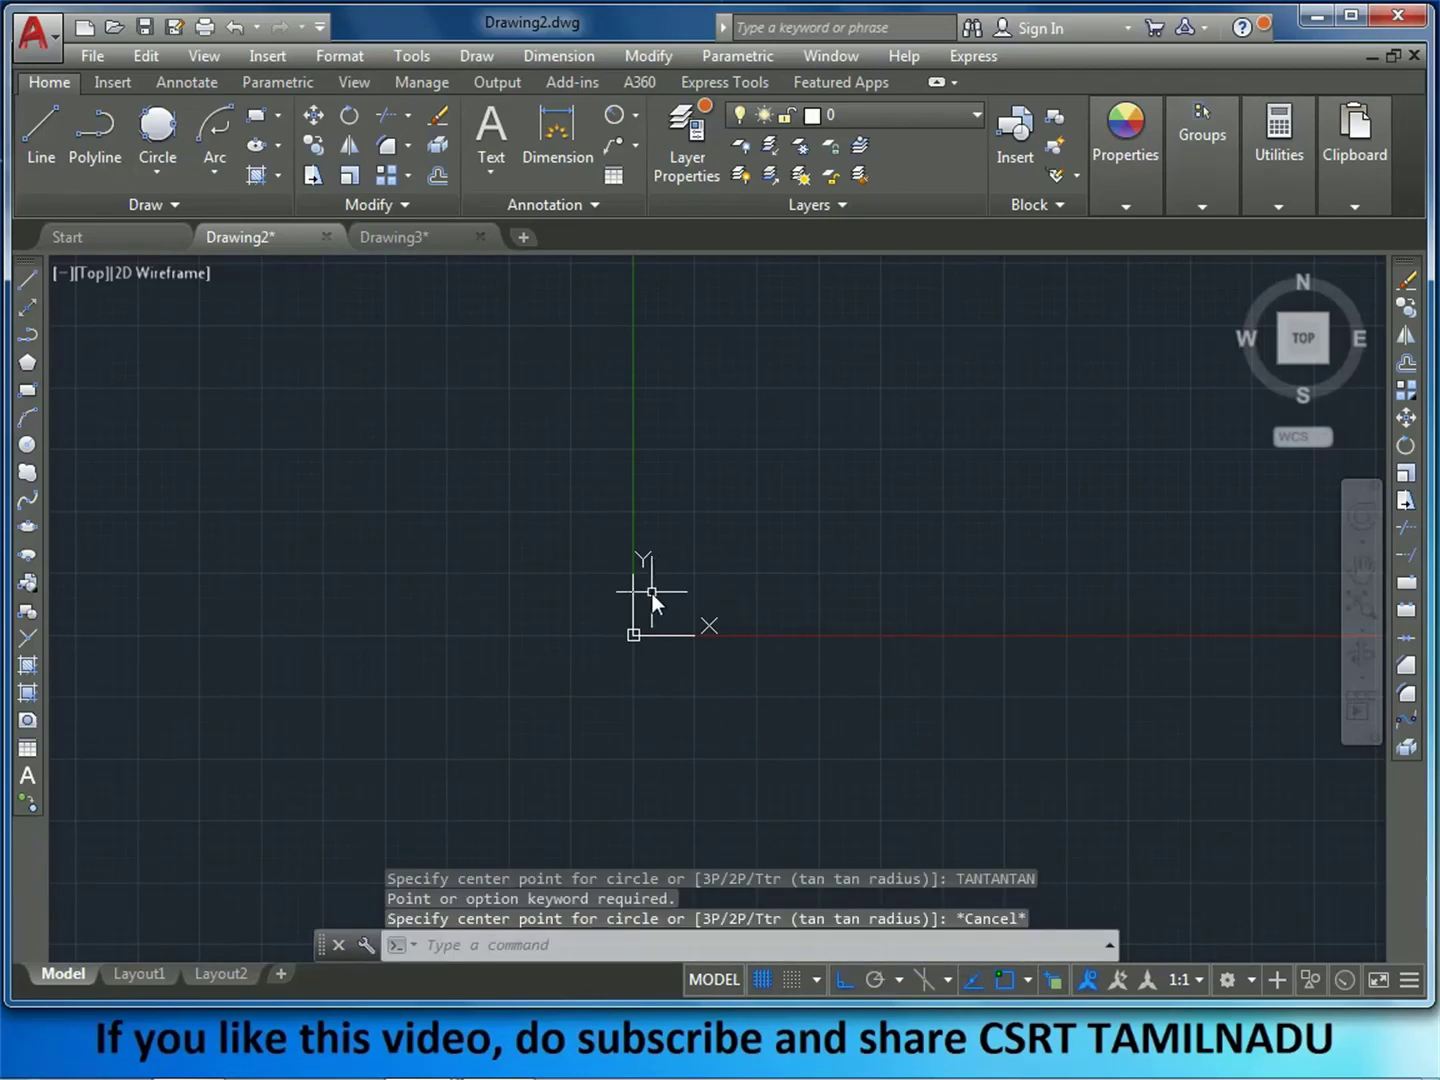